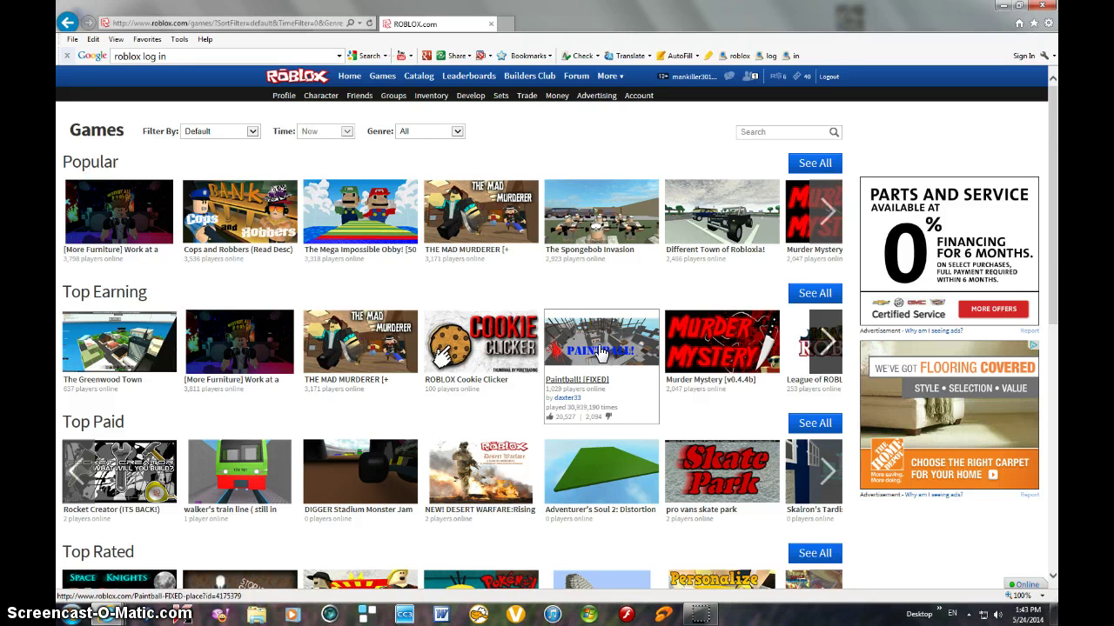
Browse the Top Earning games, close the pop-up, and open Murder Mystery [v0.4.4b].
left_click(591, 361)
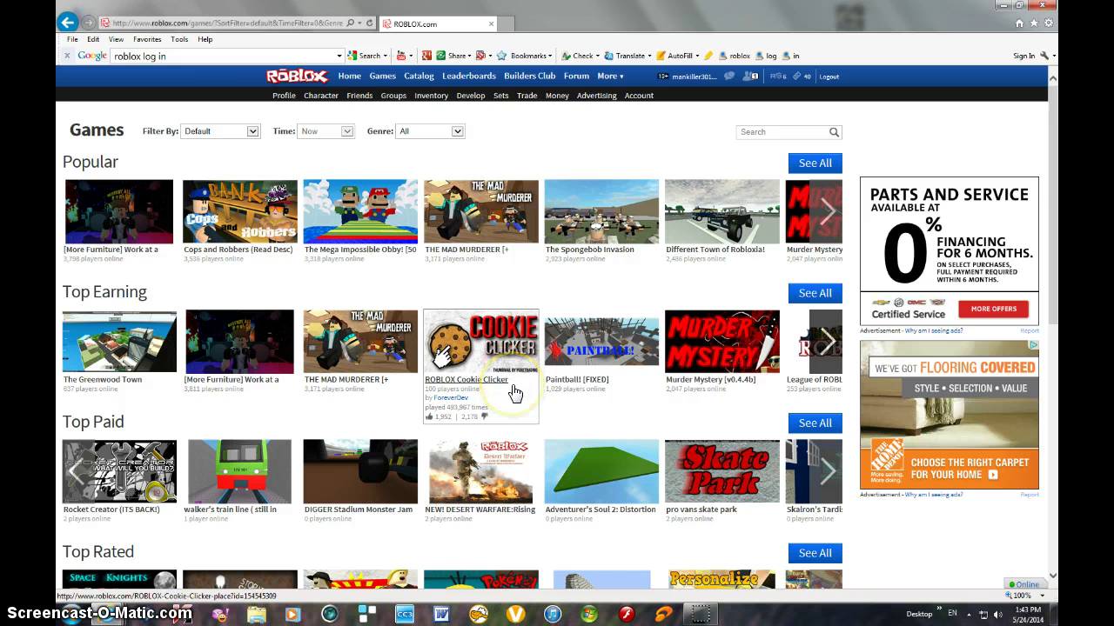
left_click(637, 376)
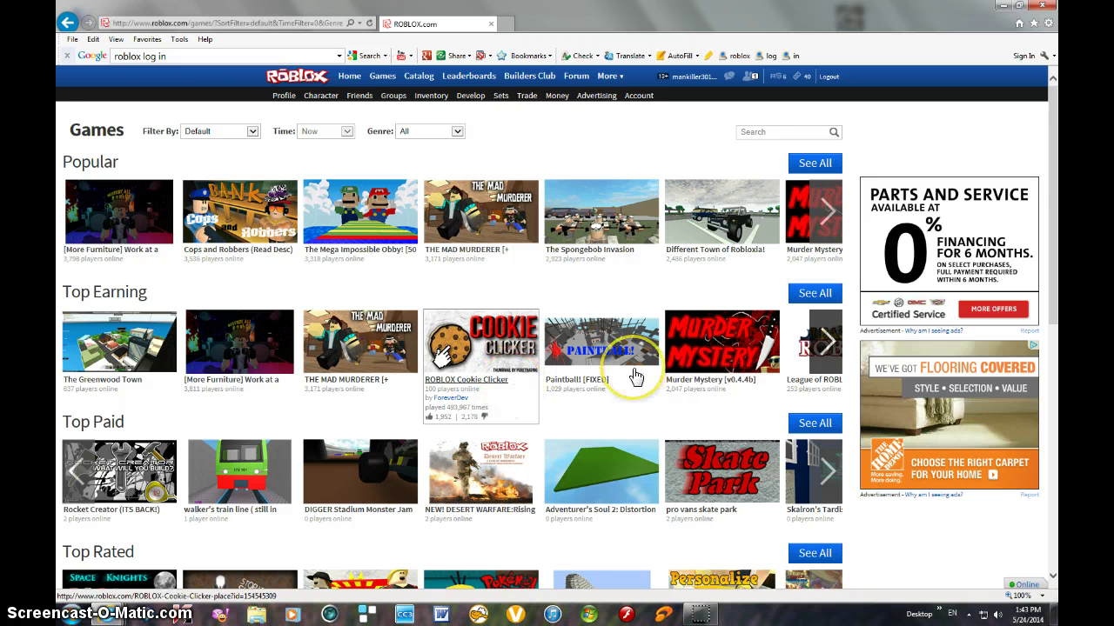
mouse_move(601, 348)
left_click(603, 387)
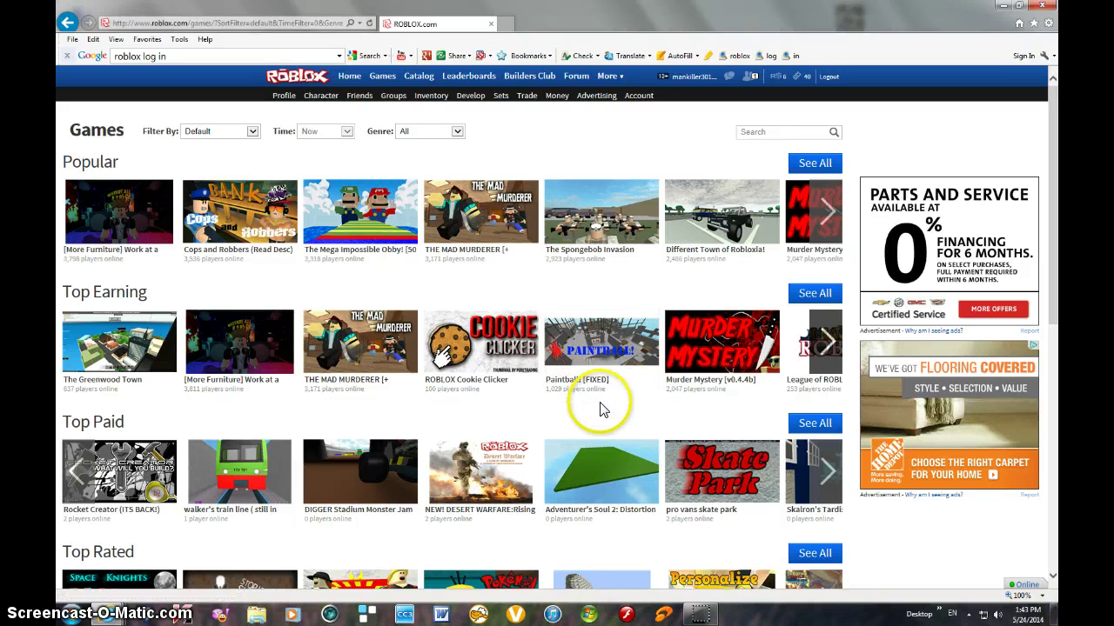
mouse_move(722, 213)
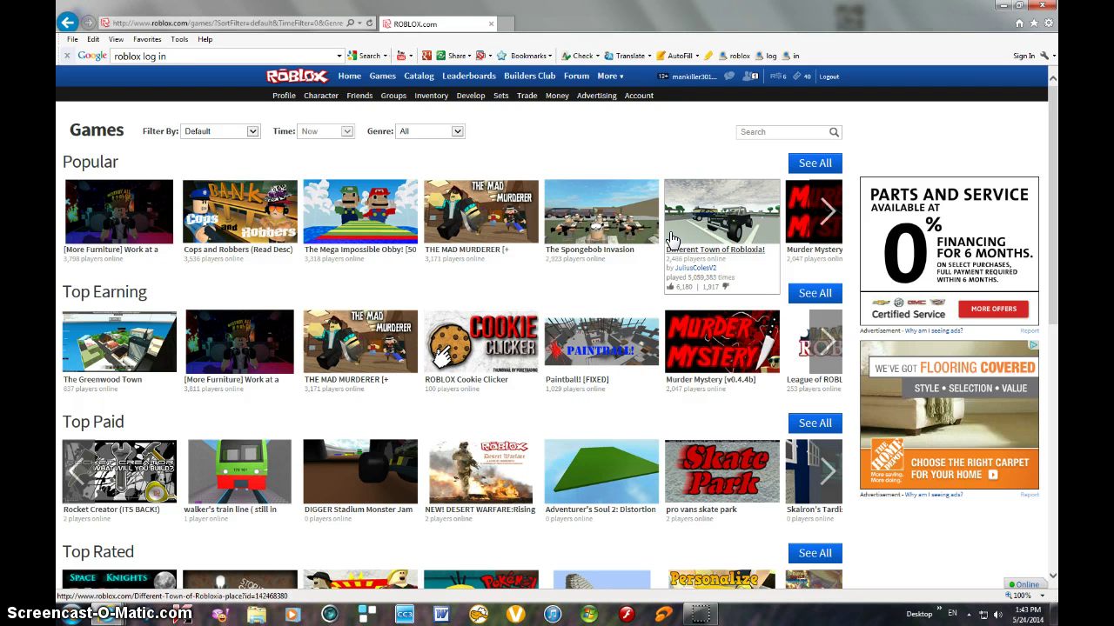
left_click(728, 252)
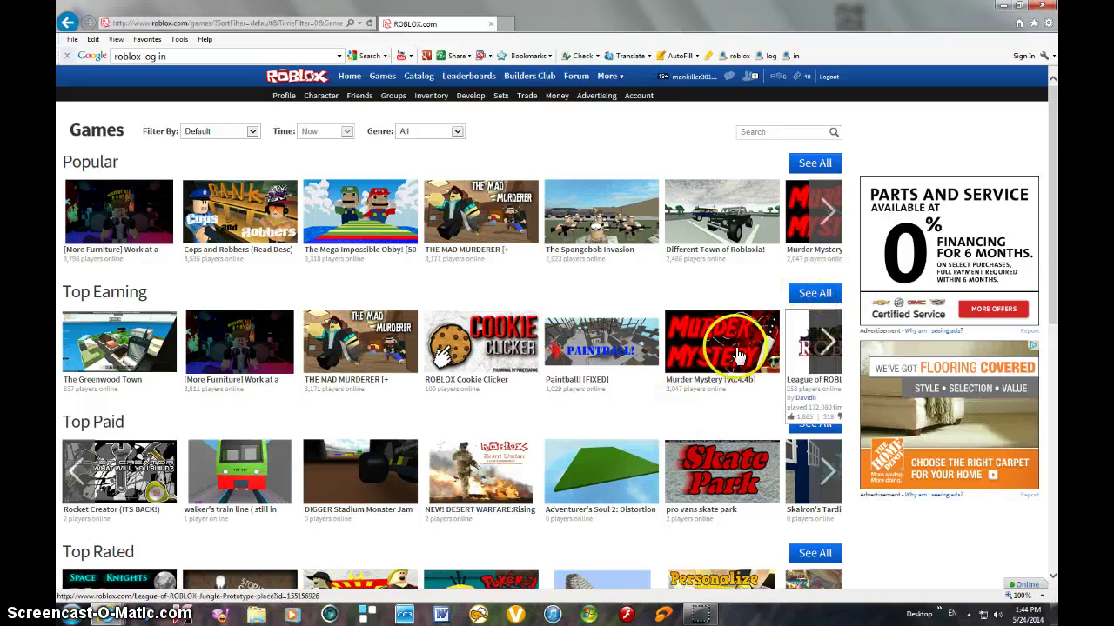
left_click(729, 381)
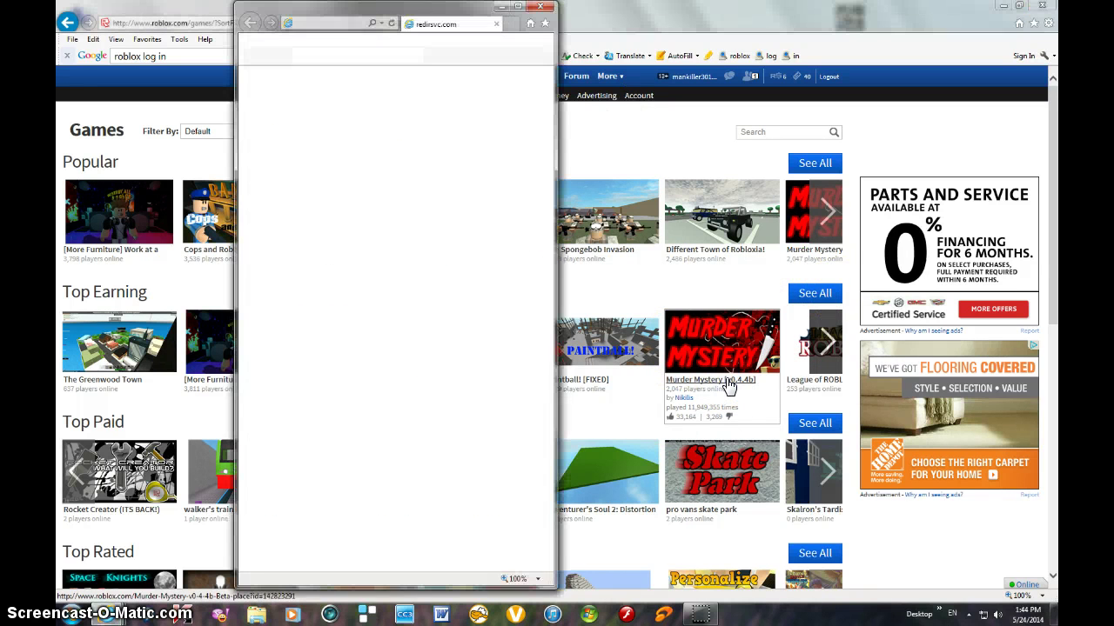
left_click(544, 9)
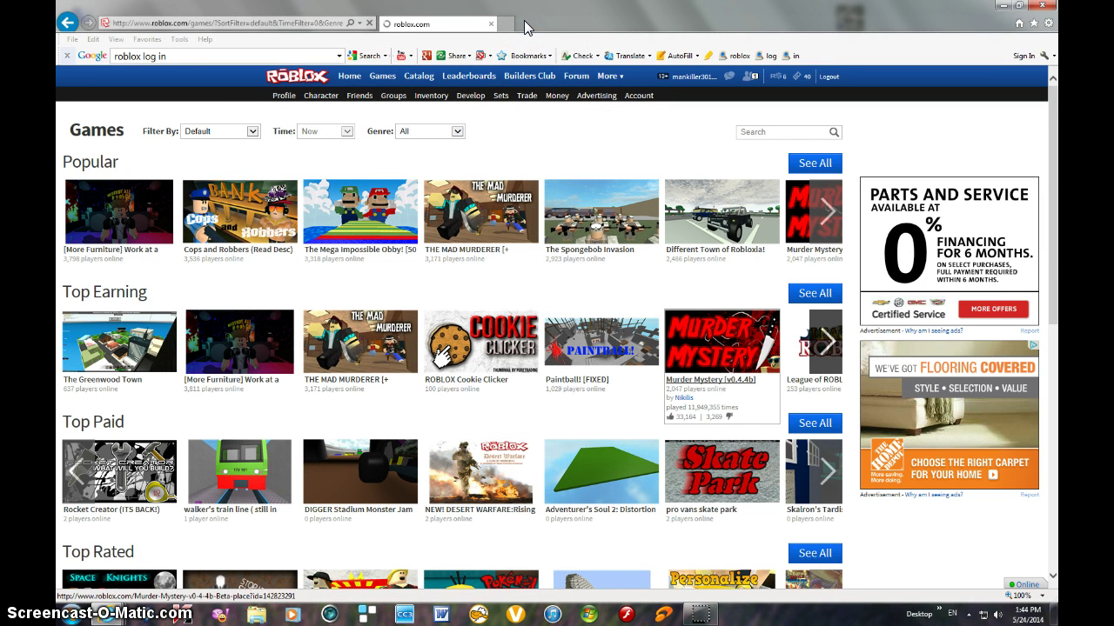
Play Murder Mystery, dismiss How to Get Started, and run RobloxPlayerLauncher.exe.
left_click(724, 381)
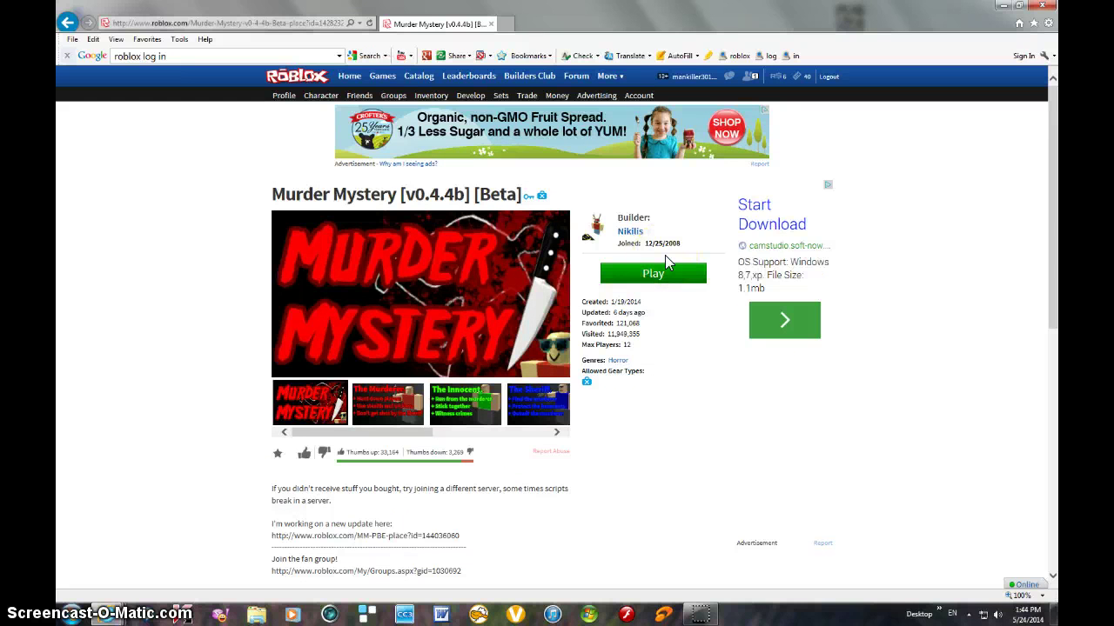
left_click(670, 273)
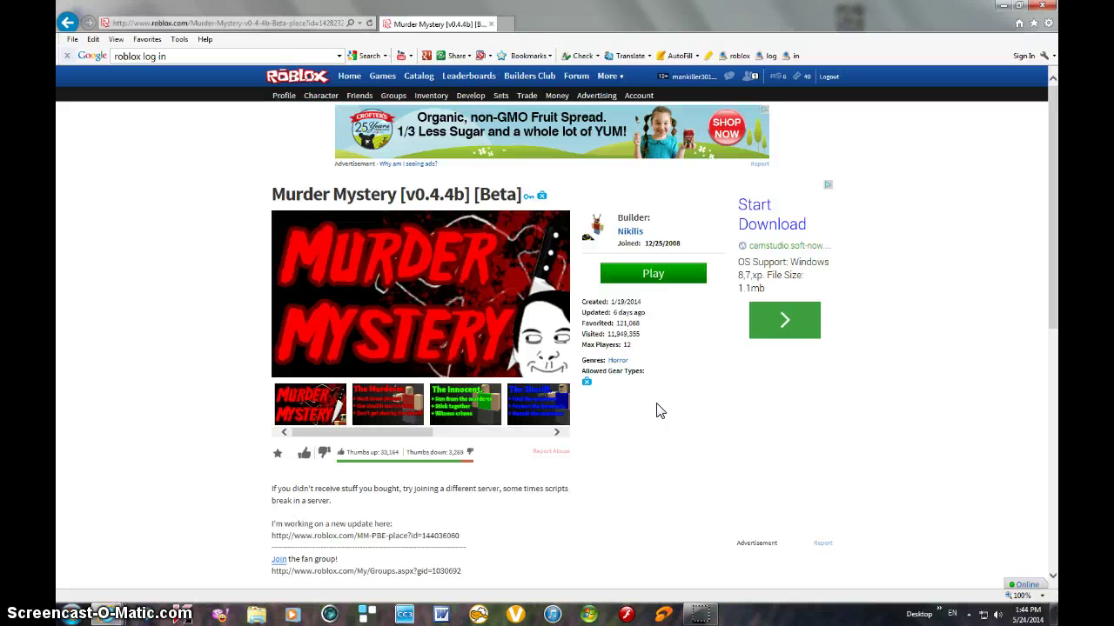
left_click(652, 380)
left_click(655, 275)
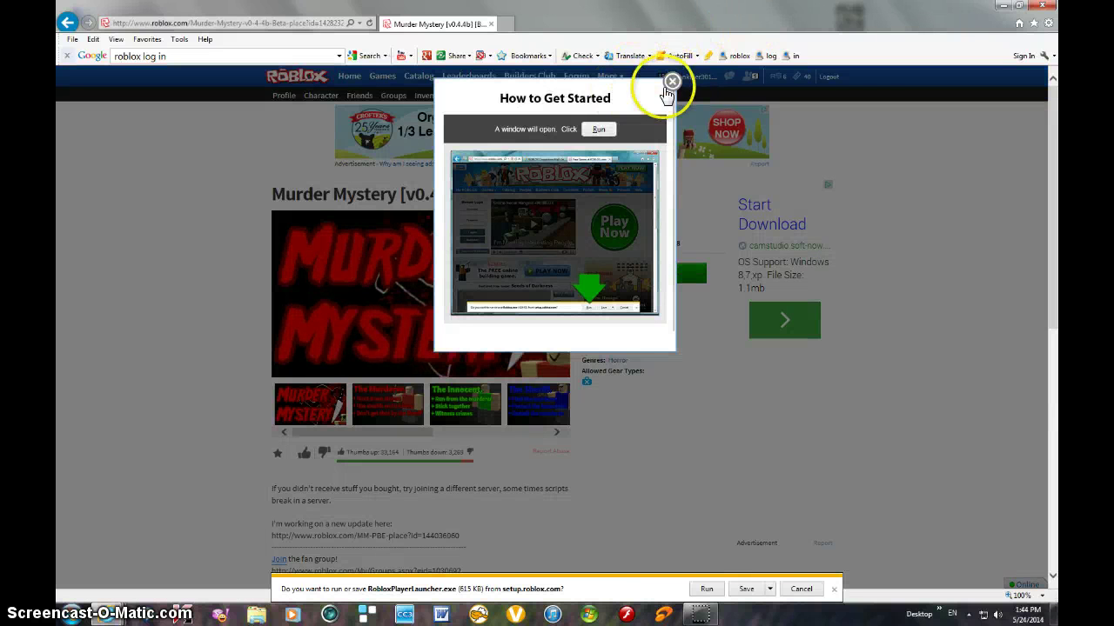
left_click(673, 80)
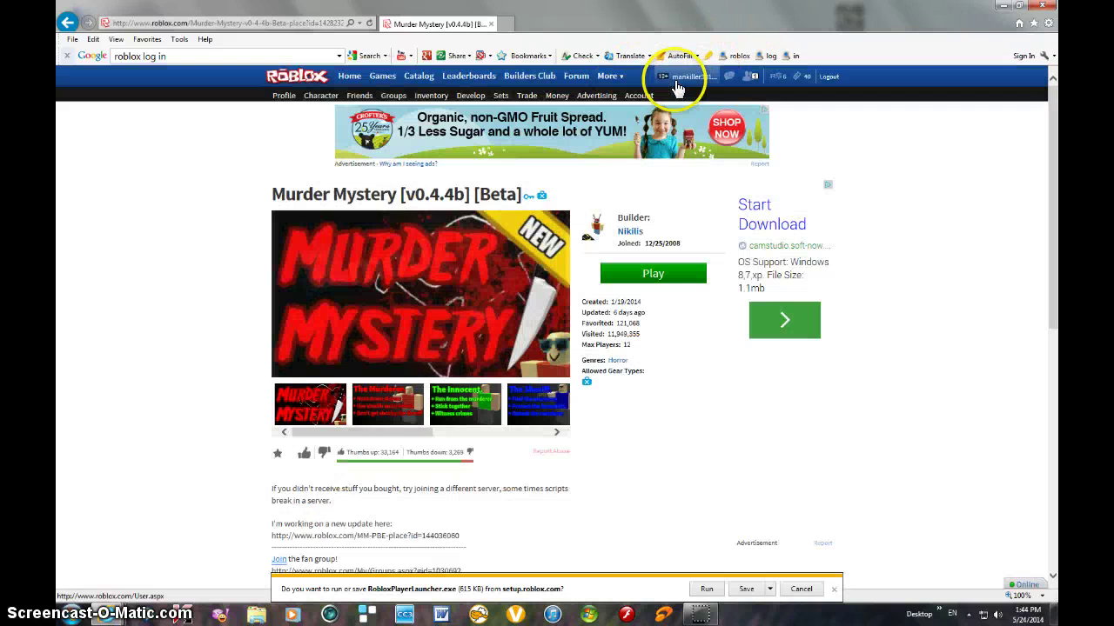
left_click(707, 589)
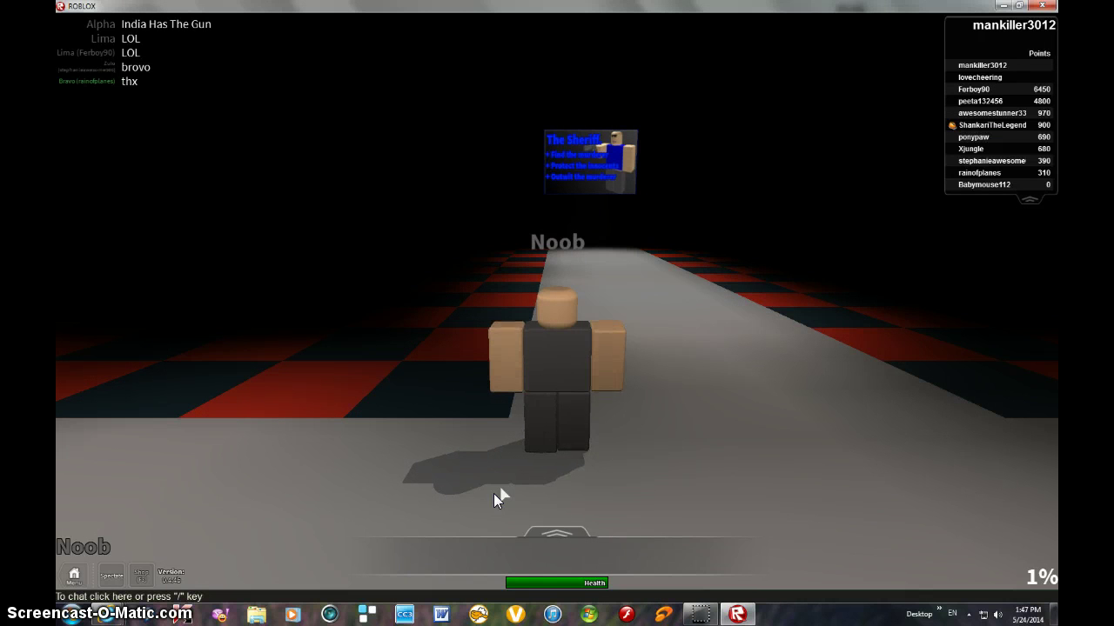
Walk into the round's map and look around the room with two metal doors.
key("a")
key("w")
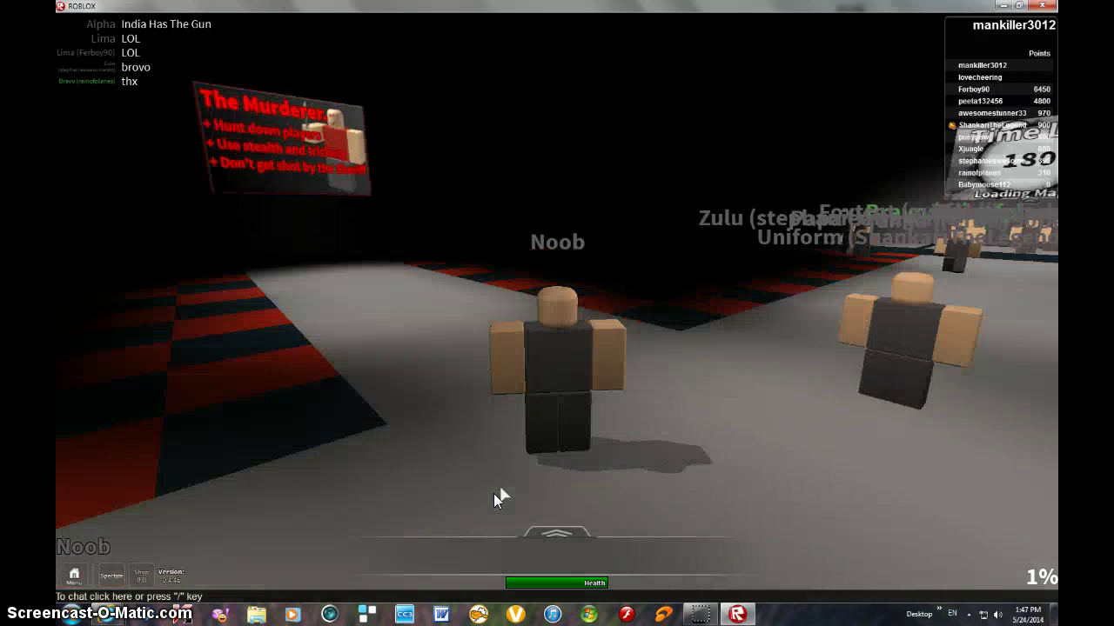
key("w")
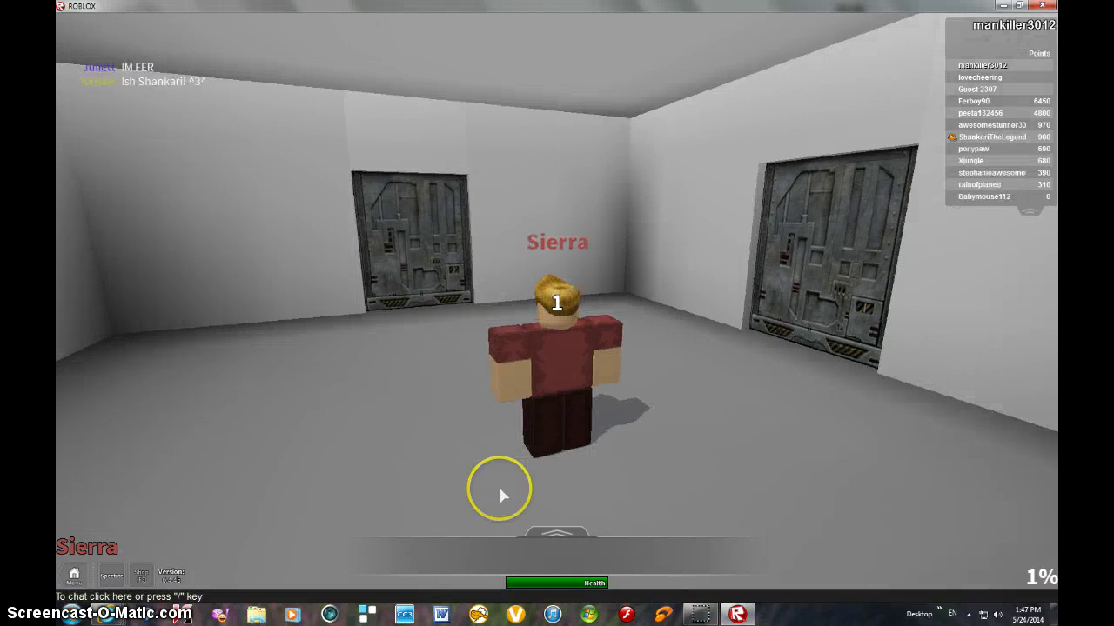
key("w")
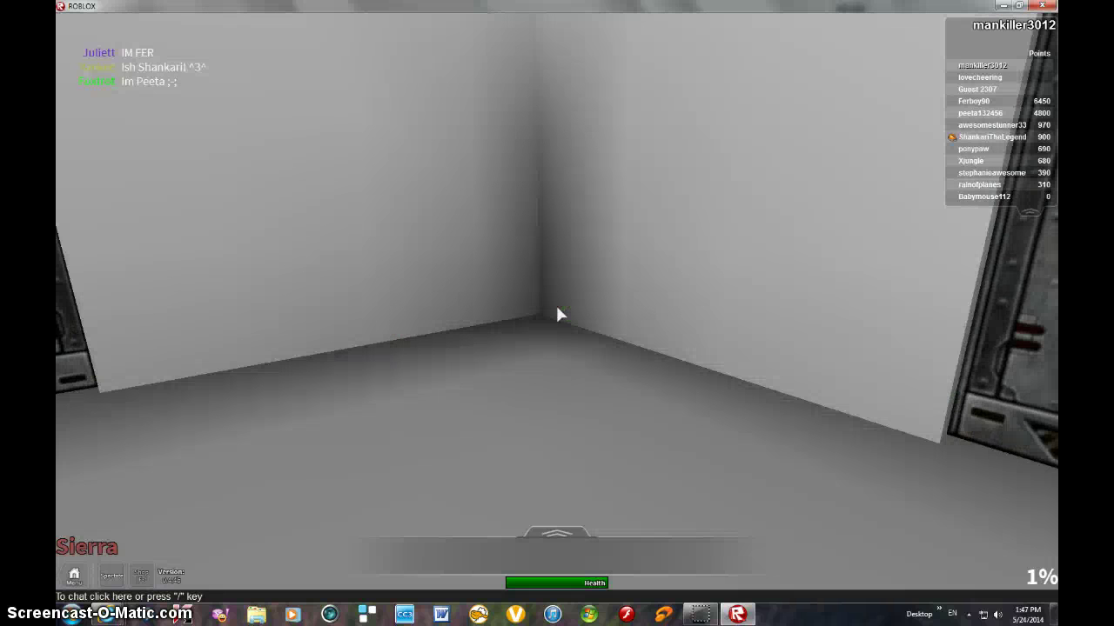
key("d")
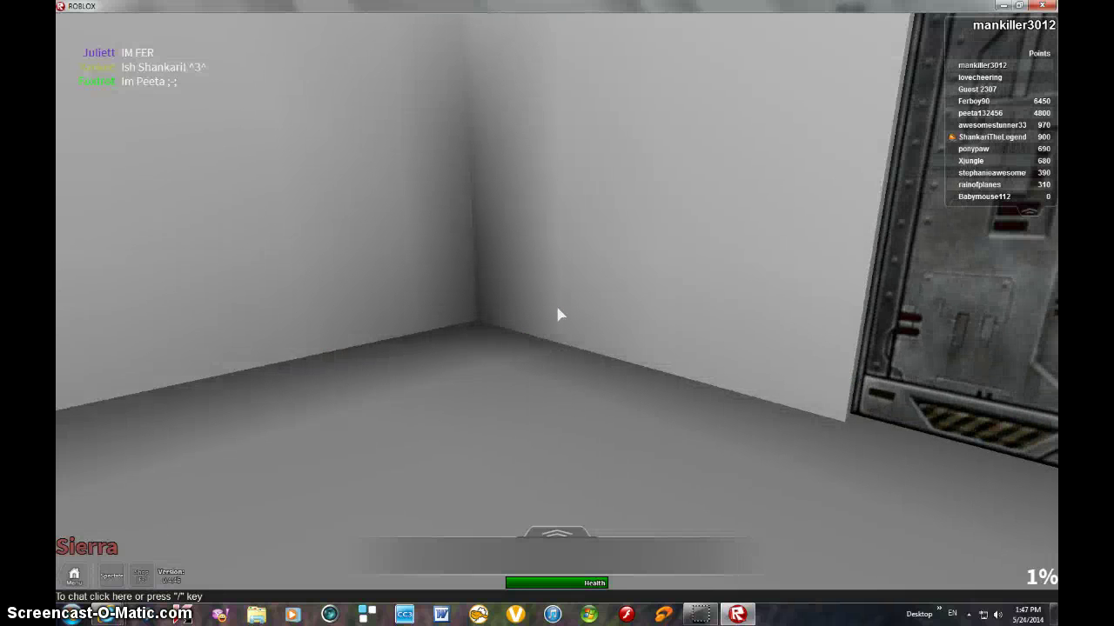
key("d")
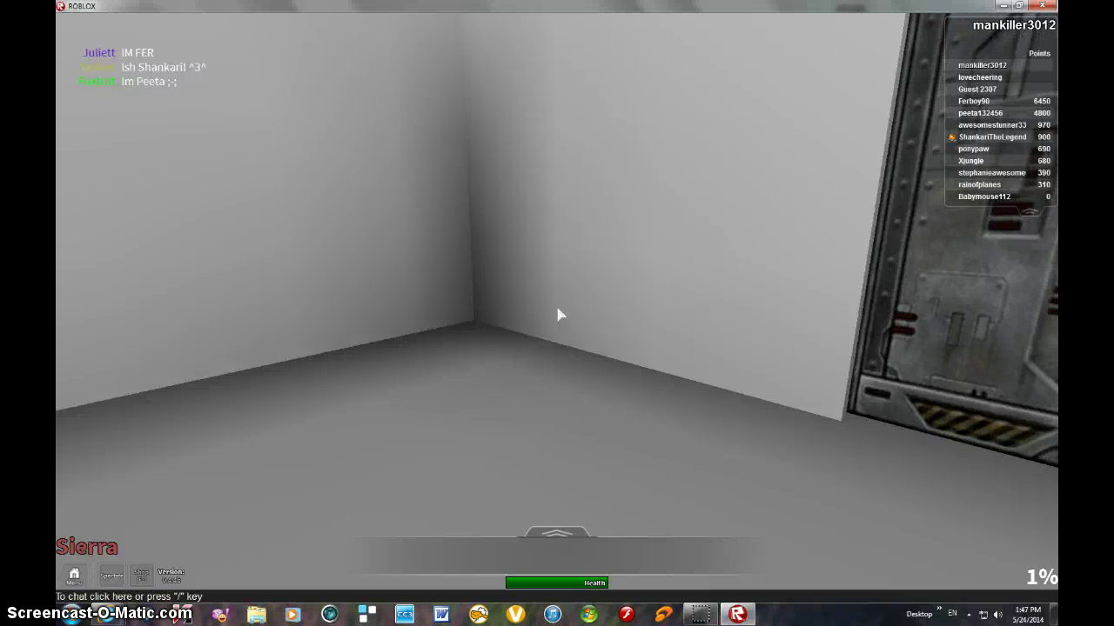
mouse_move(559, 314)
left_mouse_down()
mouse_move(555, 303)
mouse_move(559, 314)
left_mouse_up()
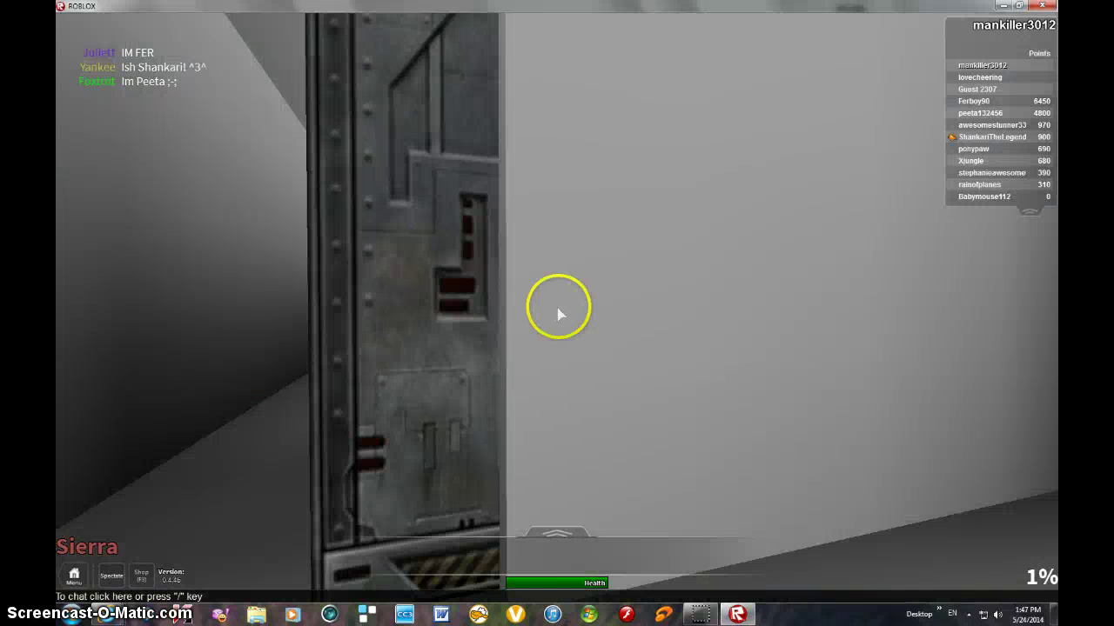
left_click_drag(559, 315, 559, 314)
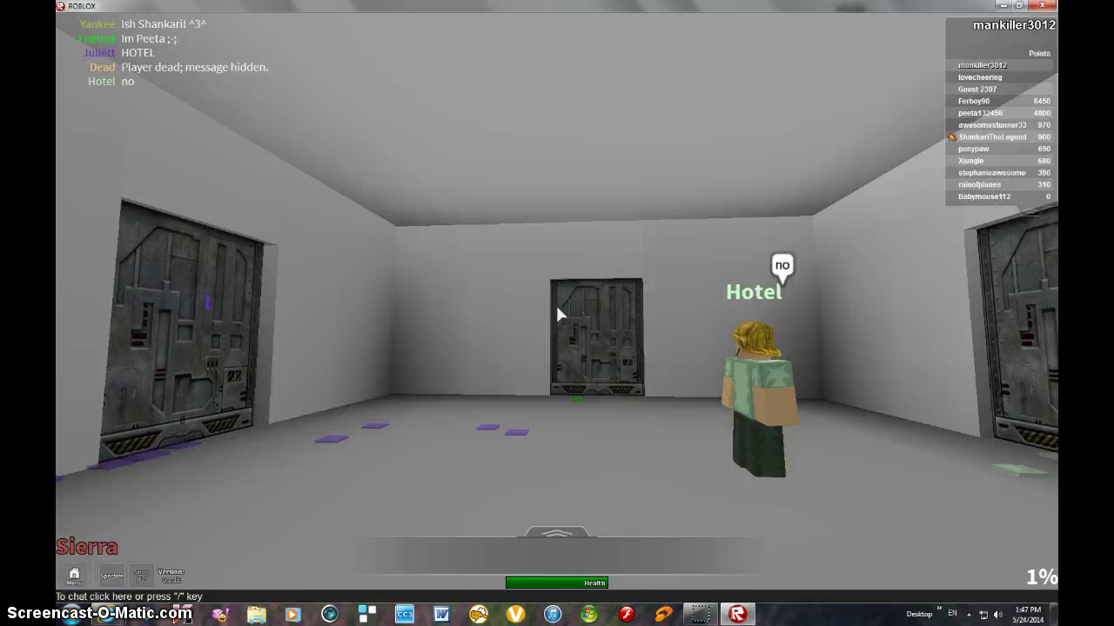
left_click_drag(560, 314, 585, 342)
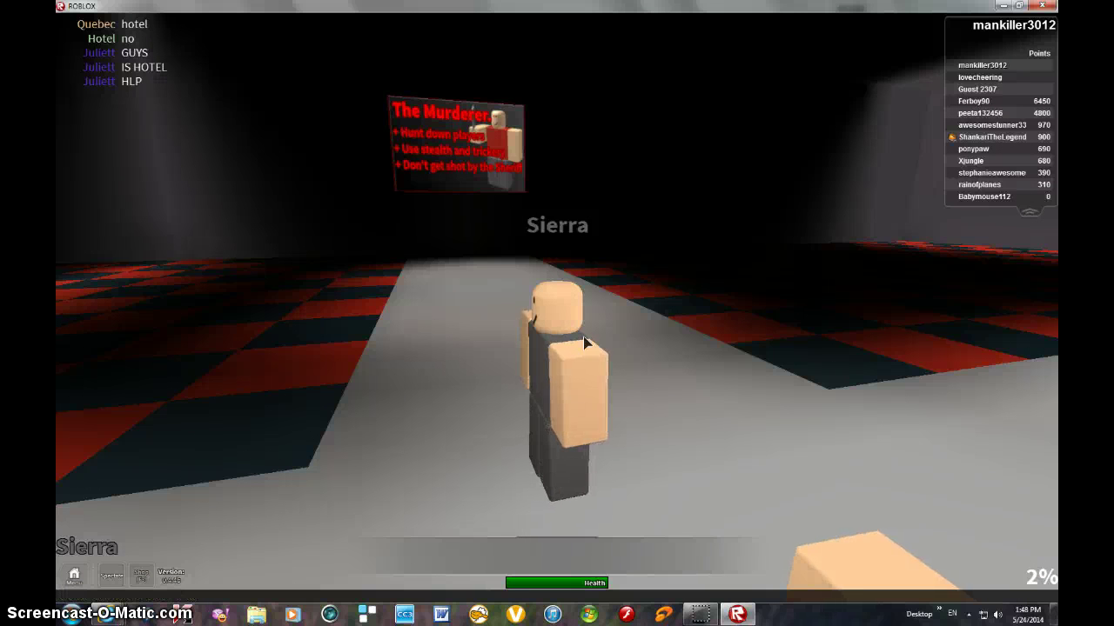
left_click(202, 597)
type("holl")
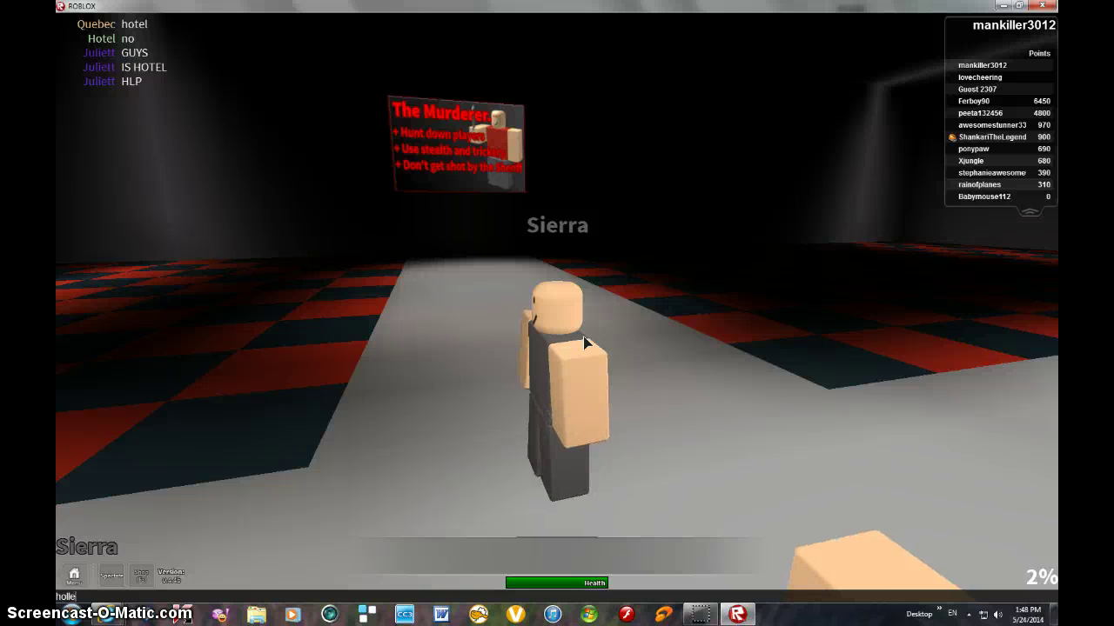
type("a")
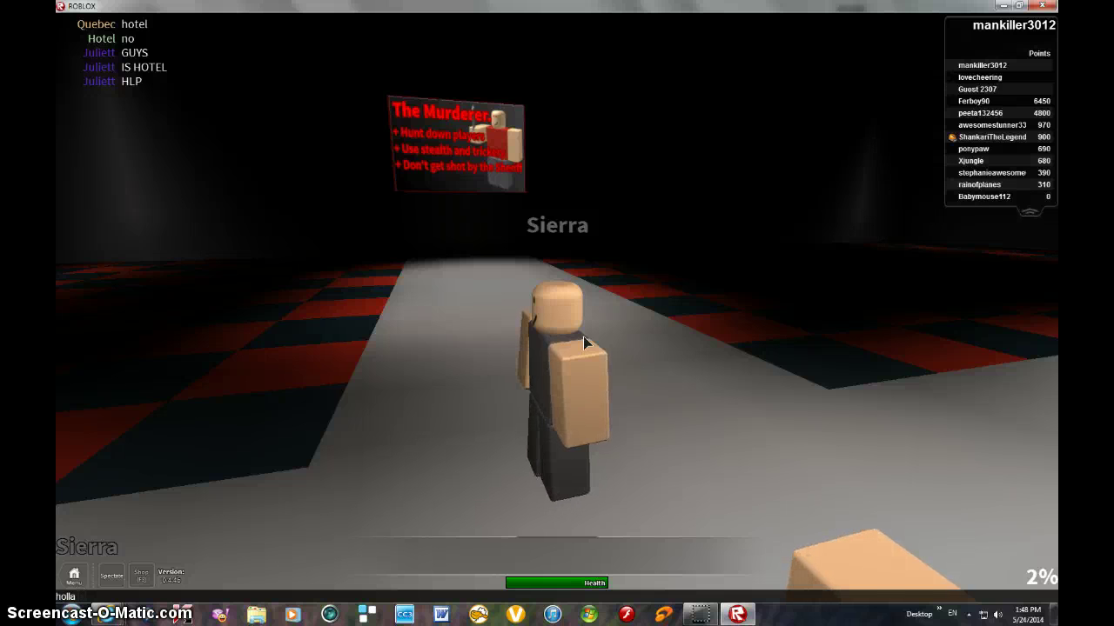
type(" is")
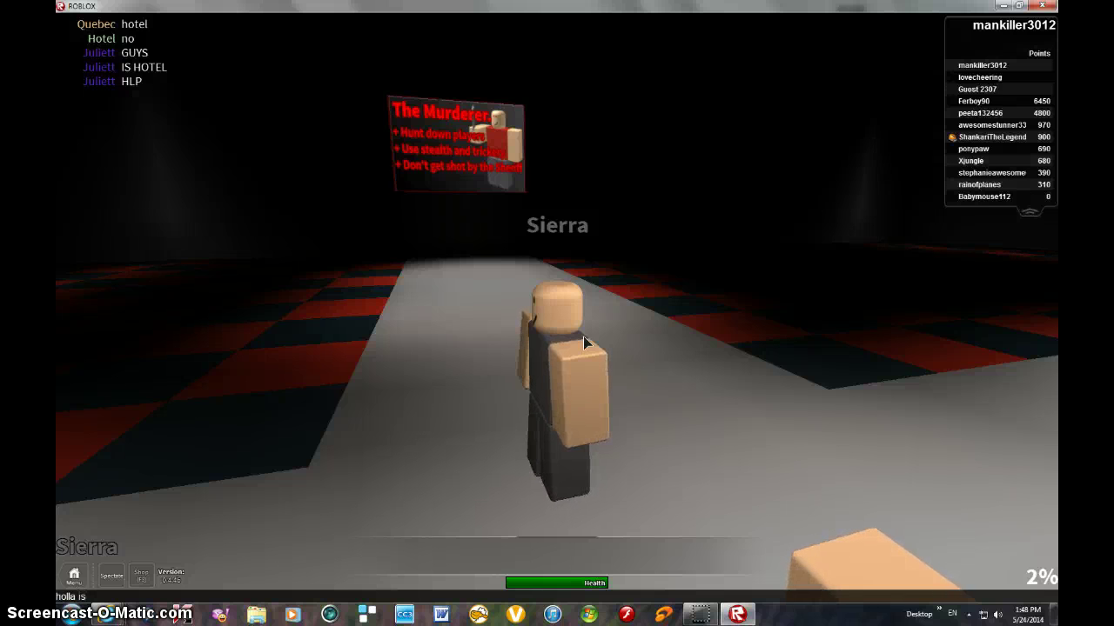
type(" the m")
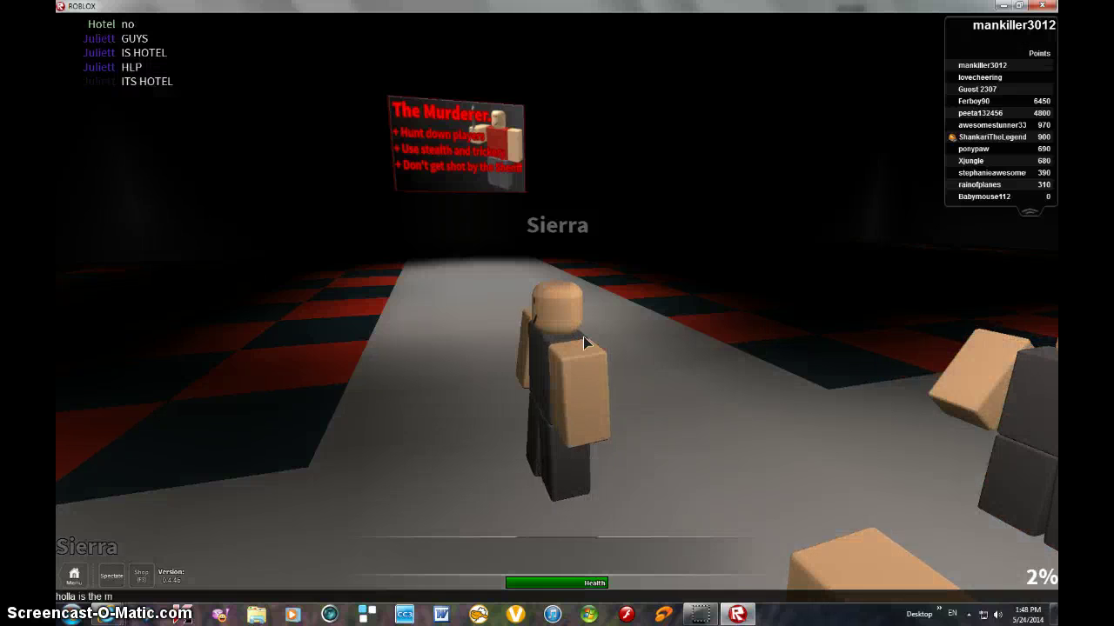
type("ur")
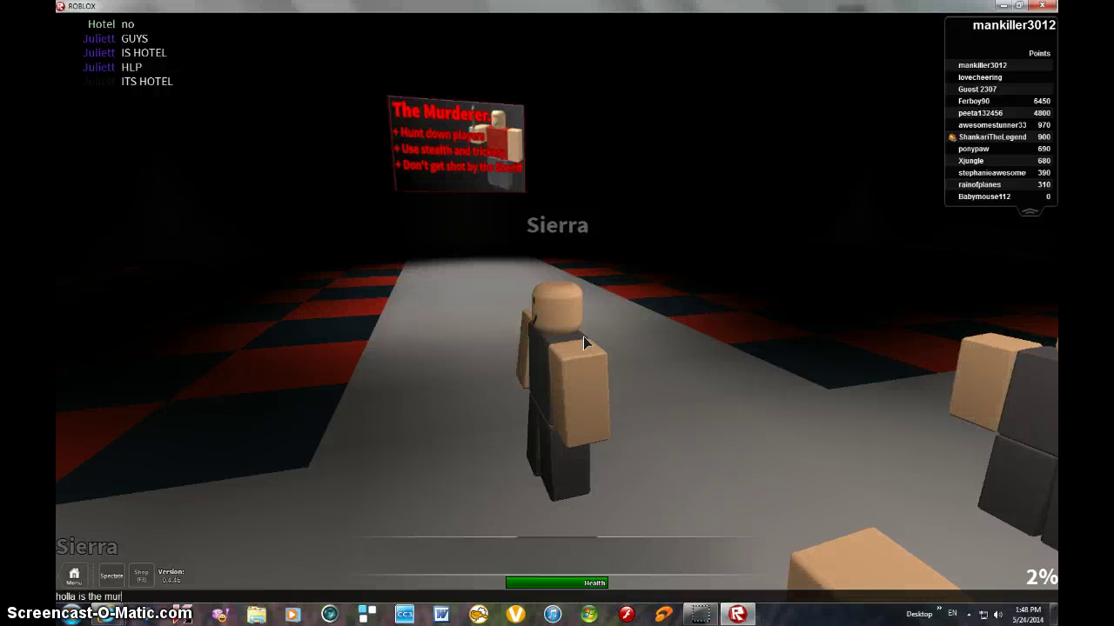
type("der")
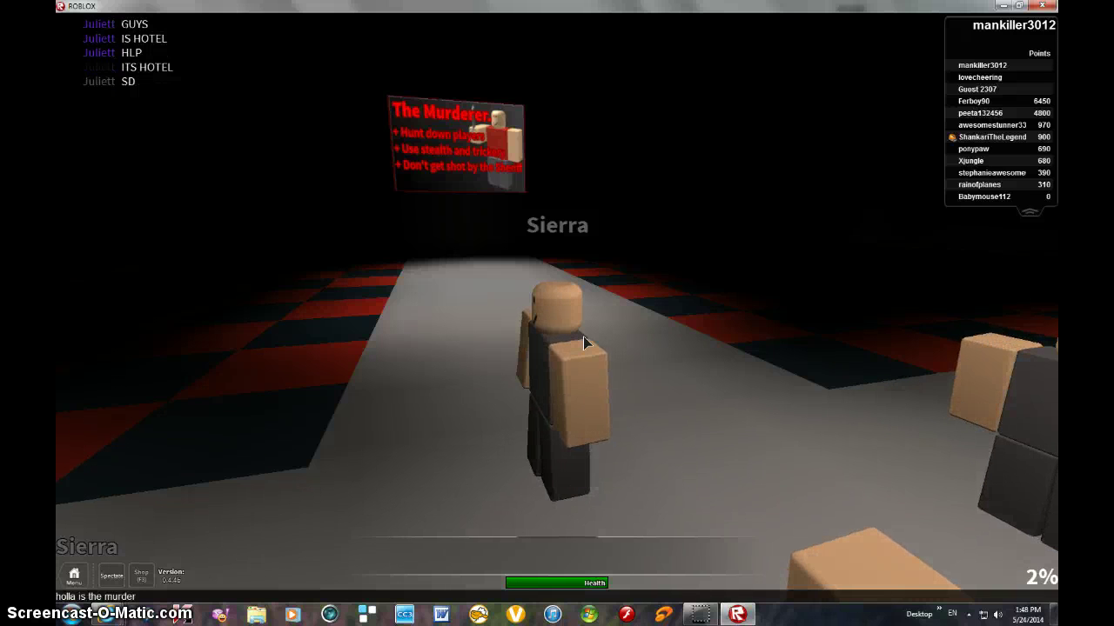
type("er")
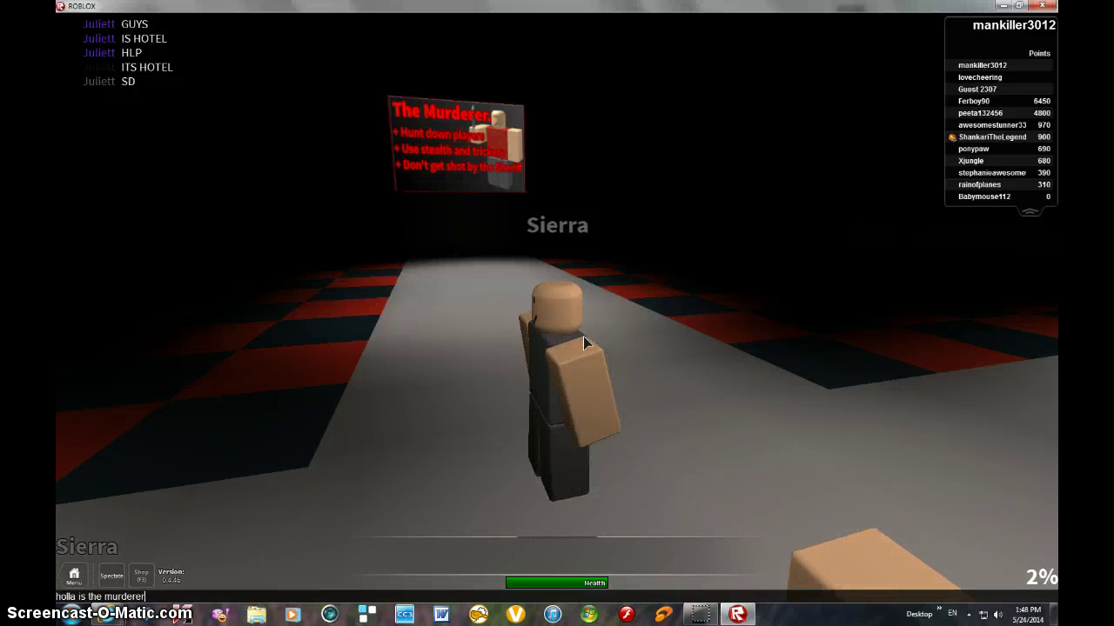
Send the chat message naming another player as the murderer.
key("Return")
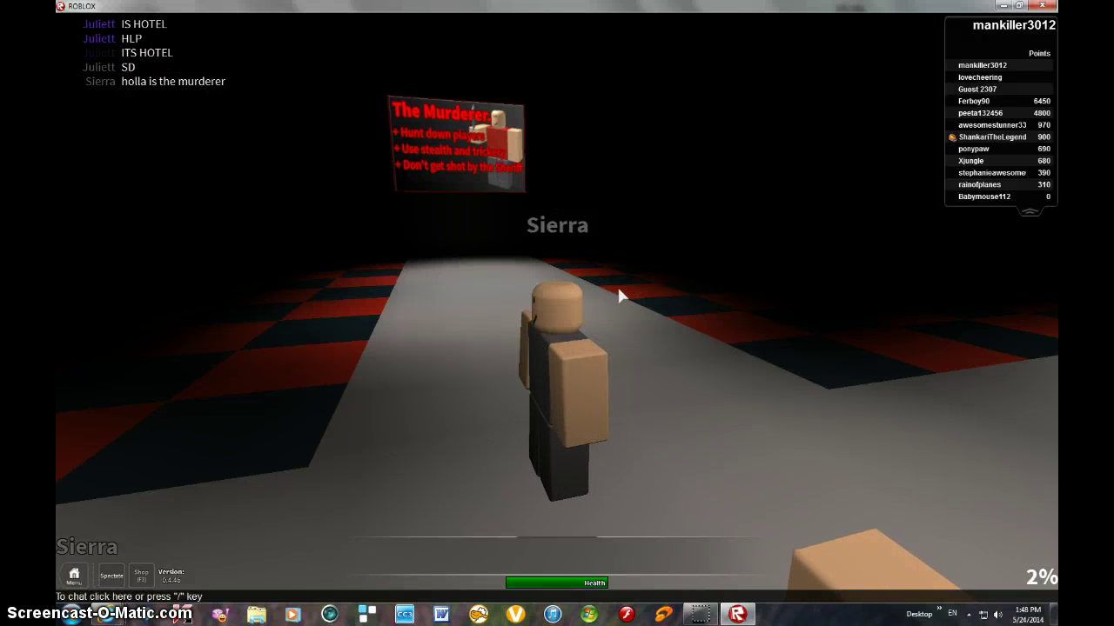
Walk down the lobby runway while orbiting the camera toward the other players.
left_click(618, 296)
left_click(528, 313)
mouse_move(528, 313)
left_mouse_down()
mouse_move(664, 324)
mouse_move(480, 288)
left_mouse_up()
key("w")
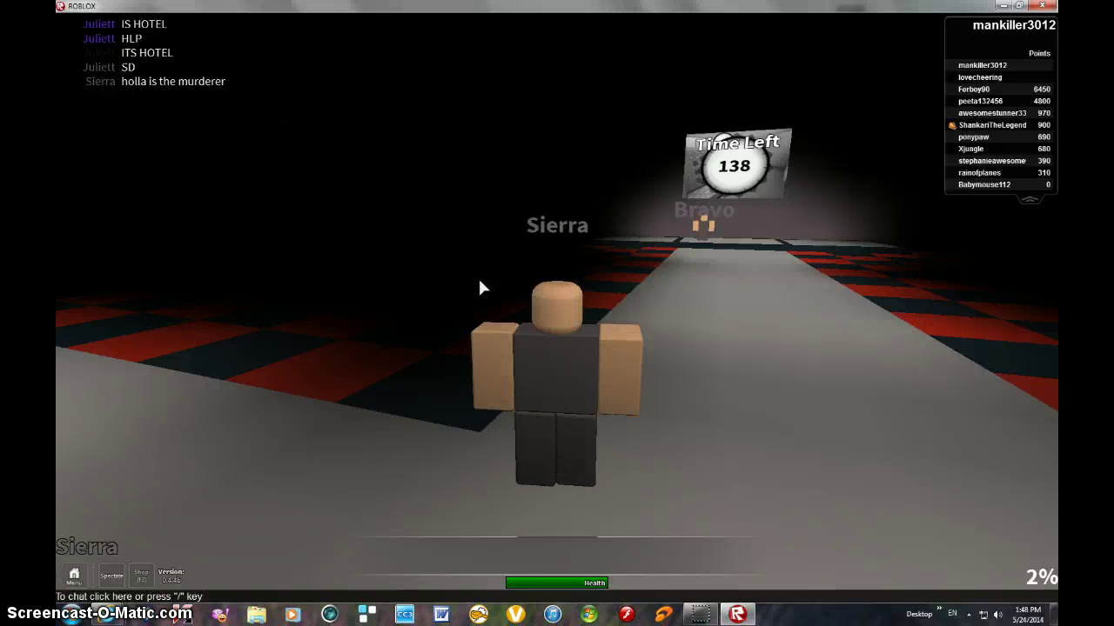
left_click(480, 287)
left_click_drag(483, 298, 559, 341)
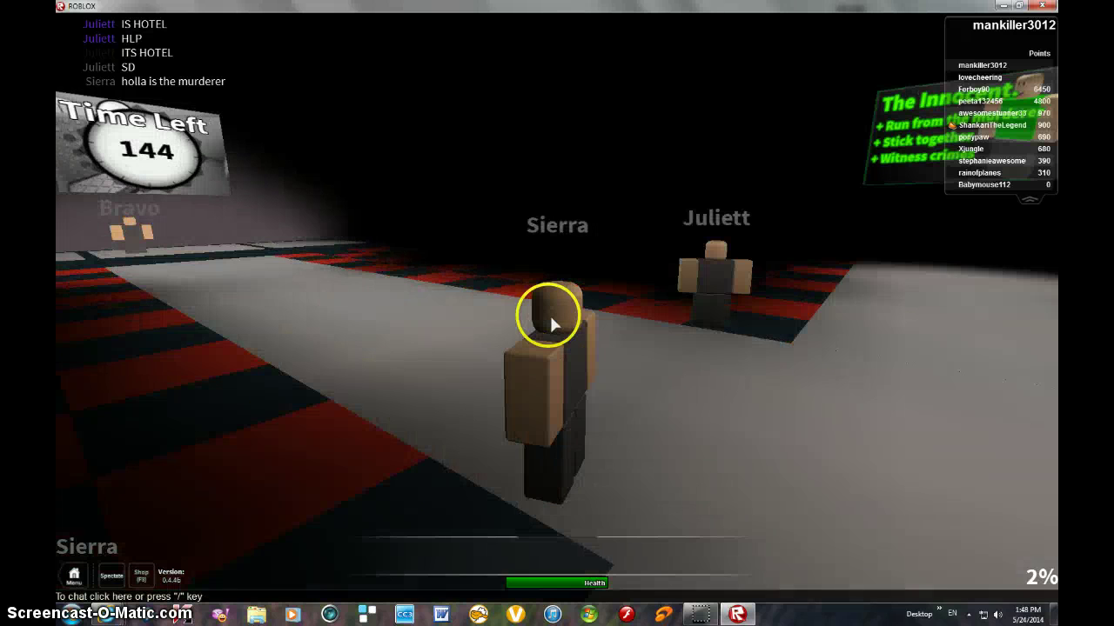
key("w")
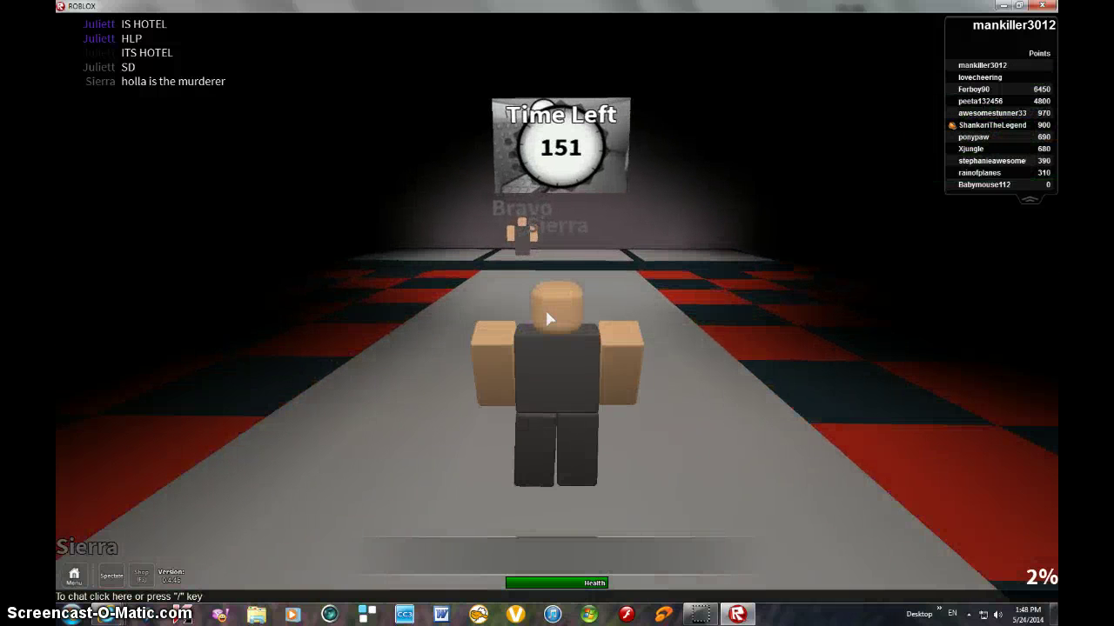
left_click_drag(550, 319, 549, 318)
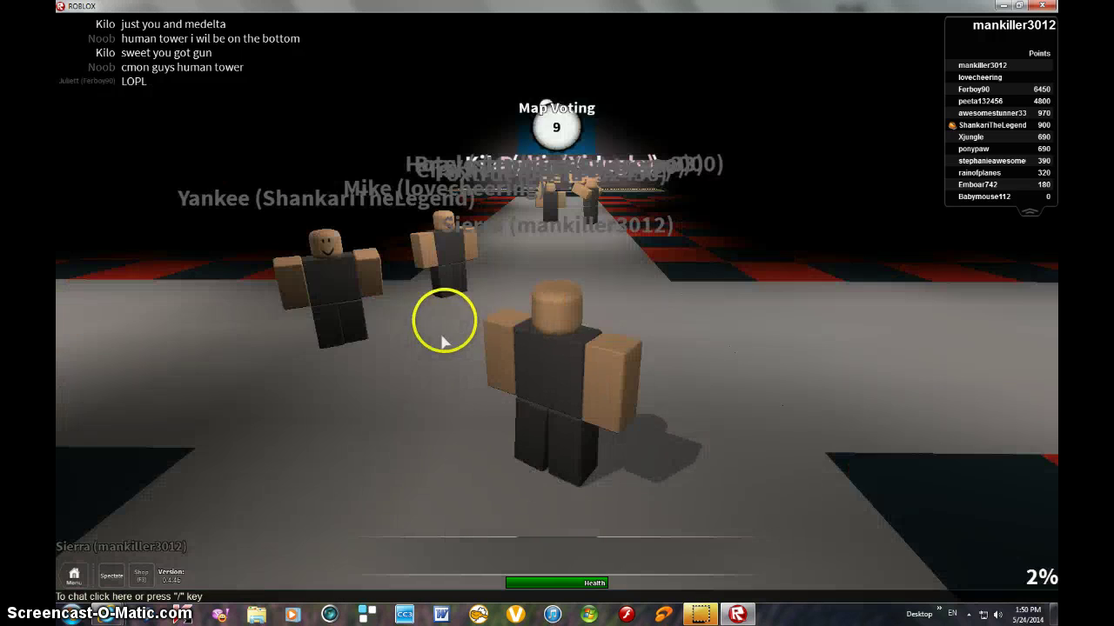
Walk to the map voting pads and look around until the office spawn room loads.
key("w")
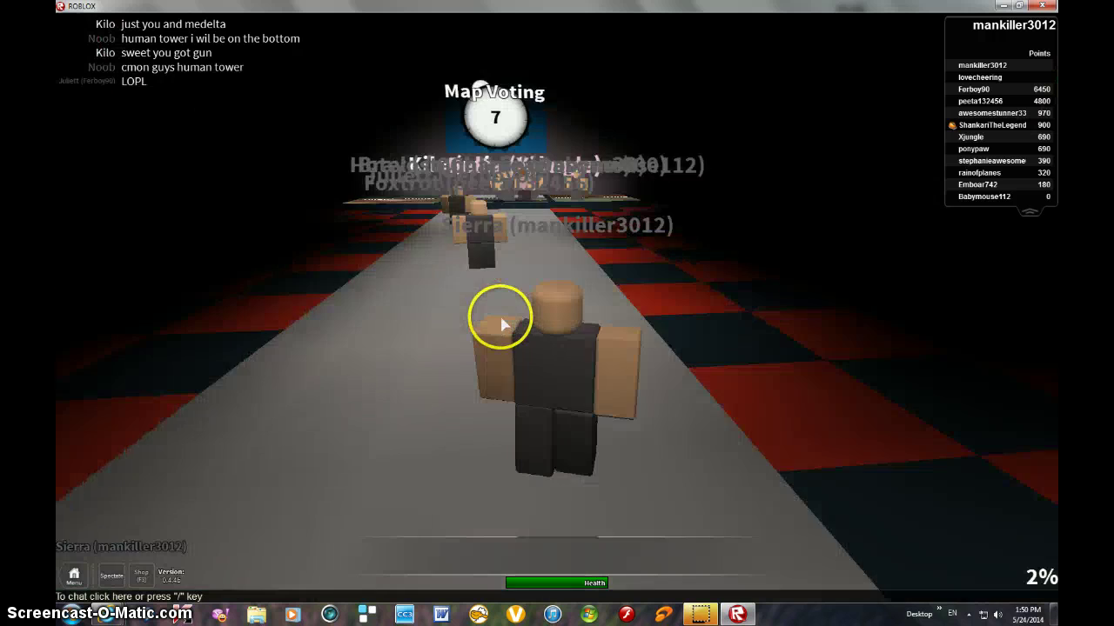
key("w")
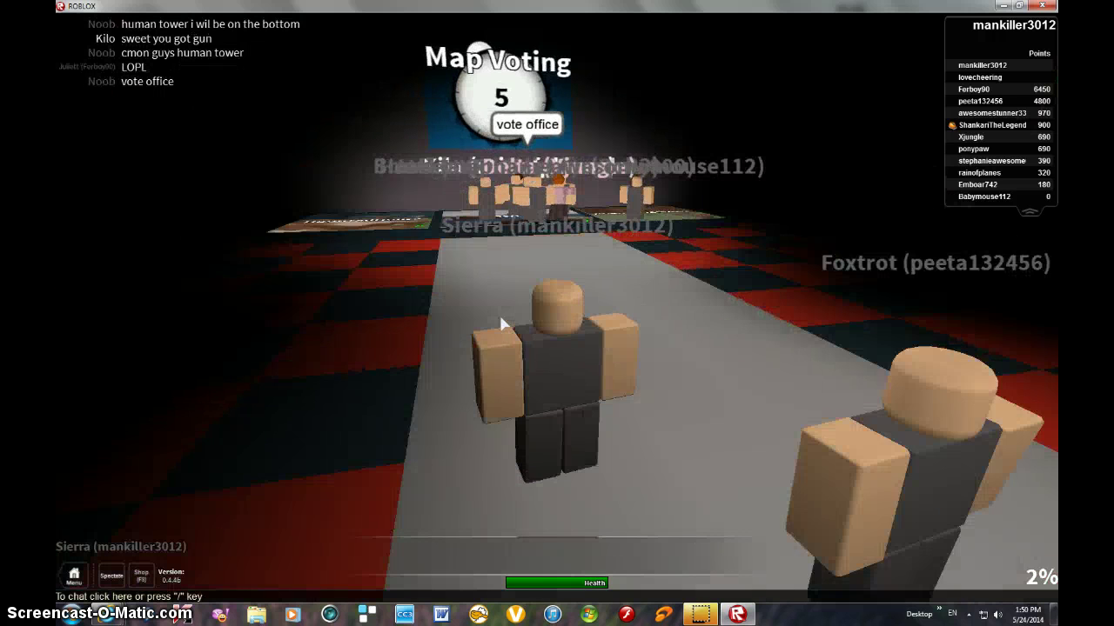
key("w")
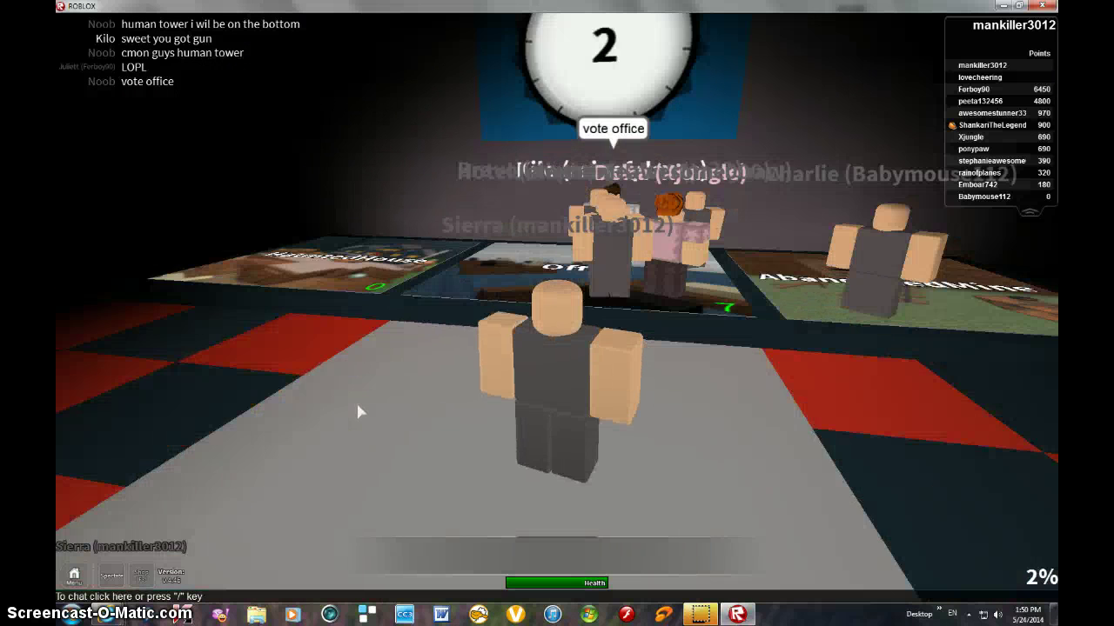
left_click_drag(356, 400, 543, 299)
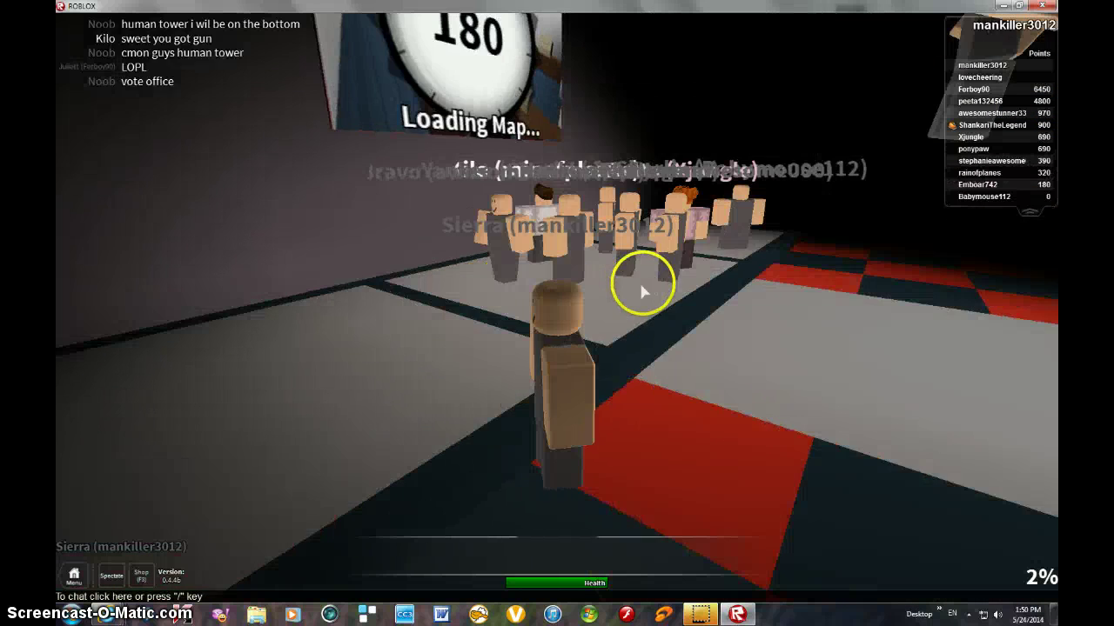
left_click_drag(642, 287, 533, 276)
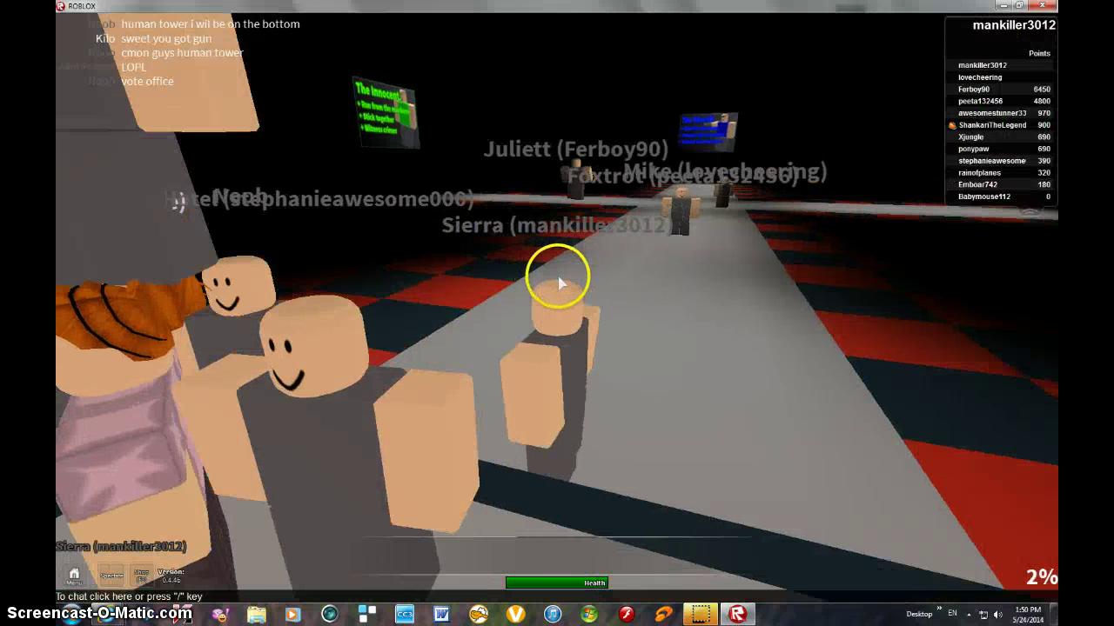
left_click_drag(532, 277, 563, 280)
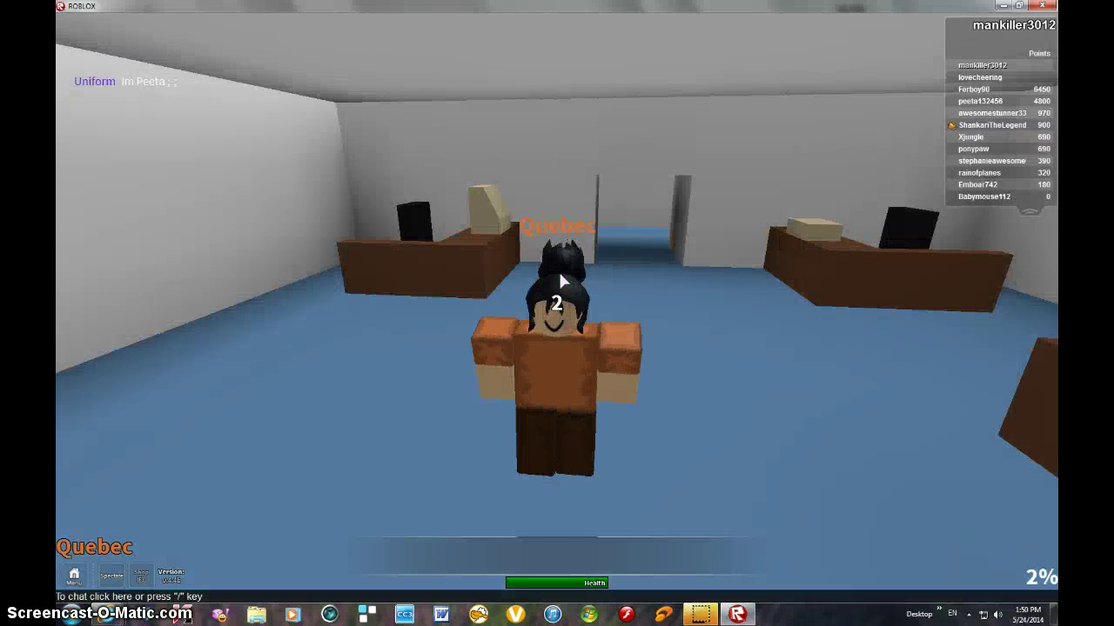
left_click_drag(557, 278, 558, 279)
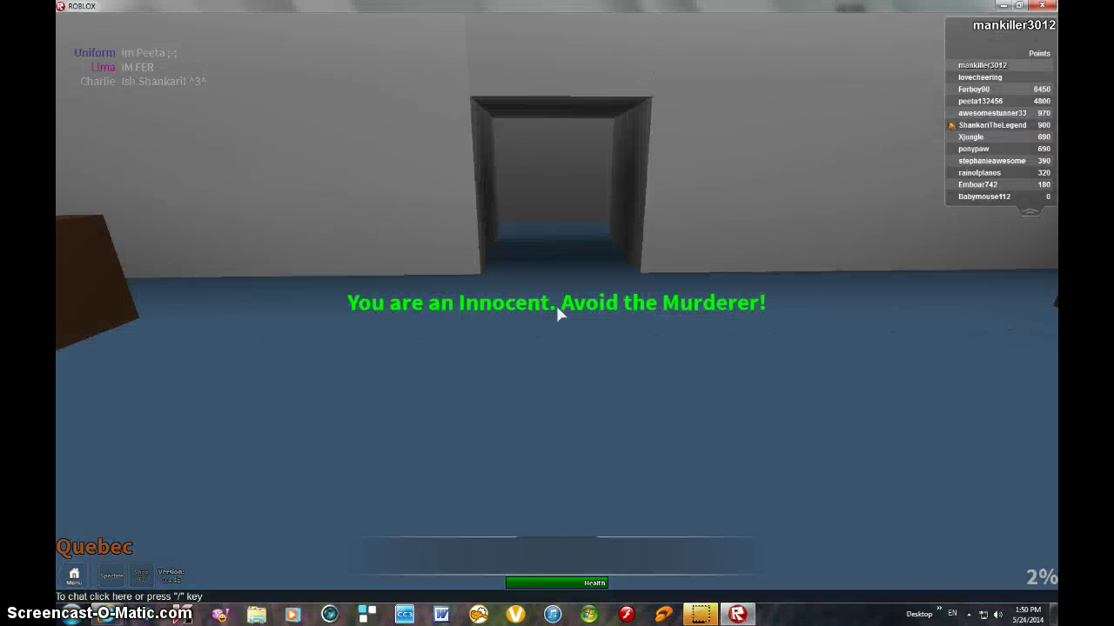
Walk from the spawn room through the office corridors toward the colored pads.
key("w")
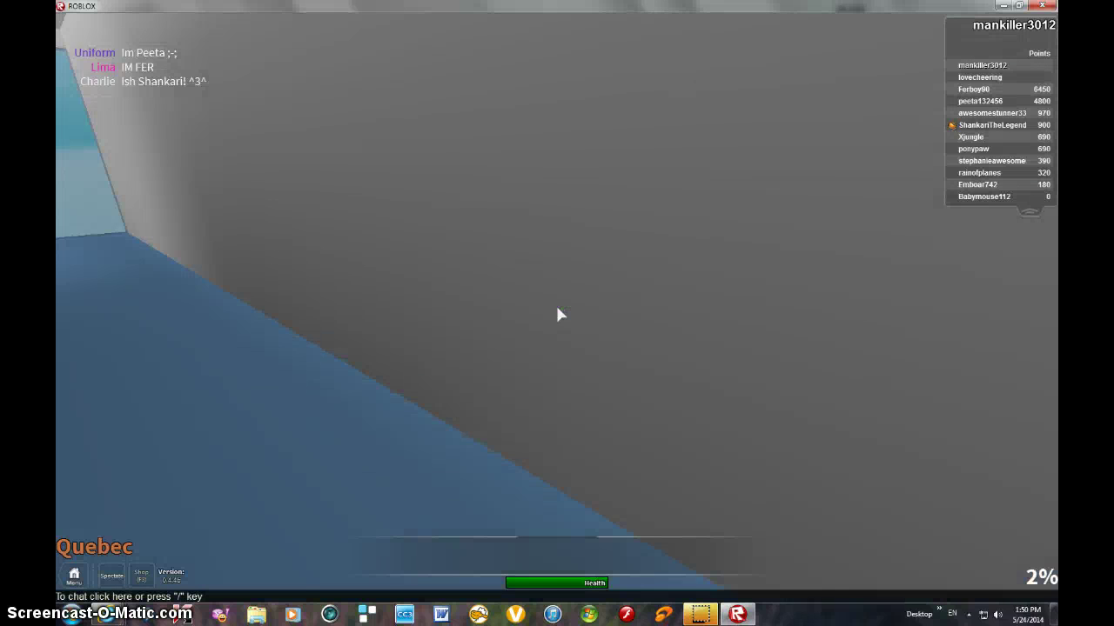
key("w")
left_click_drag(559, 314, 559, 314)
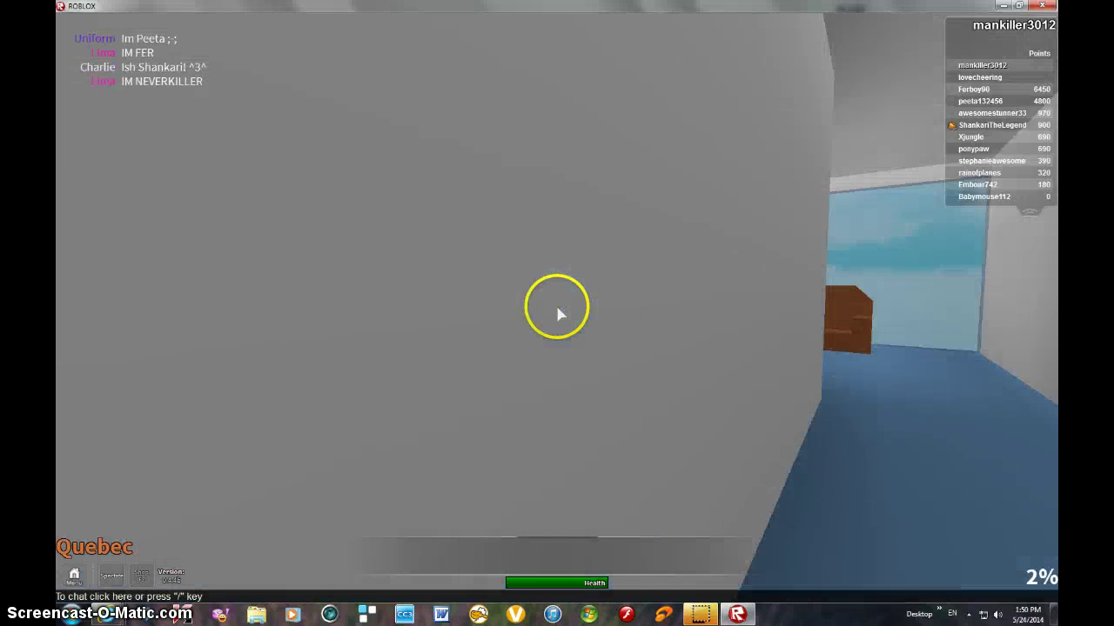
key("w")
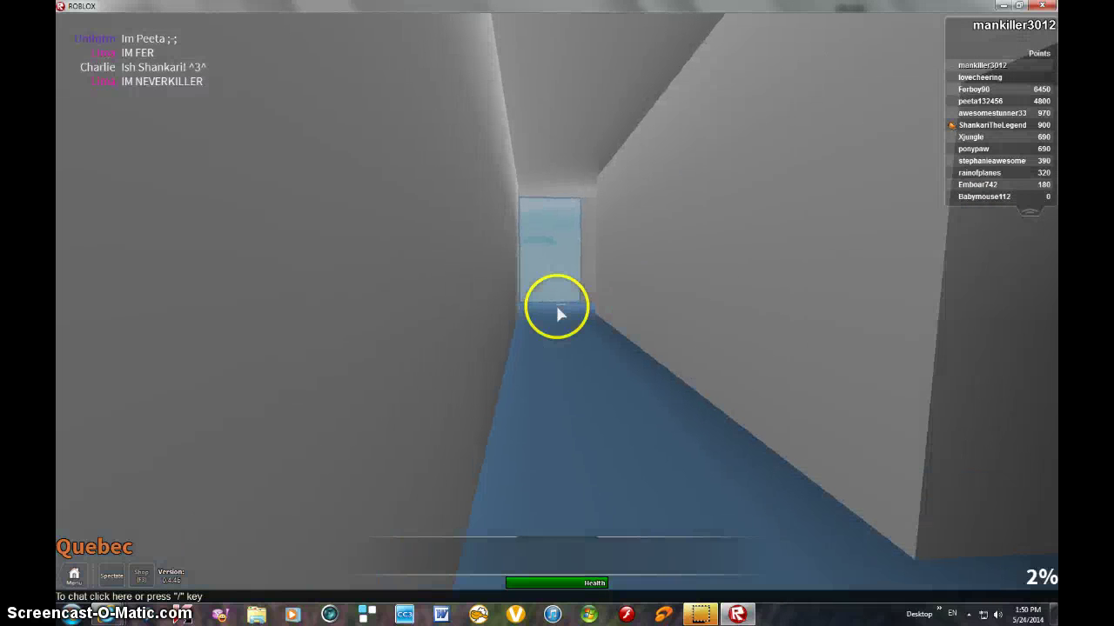
key("w")
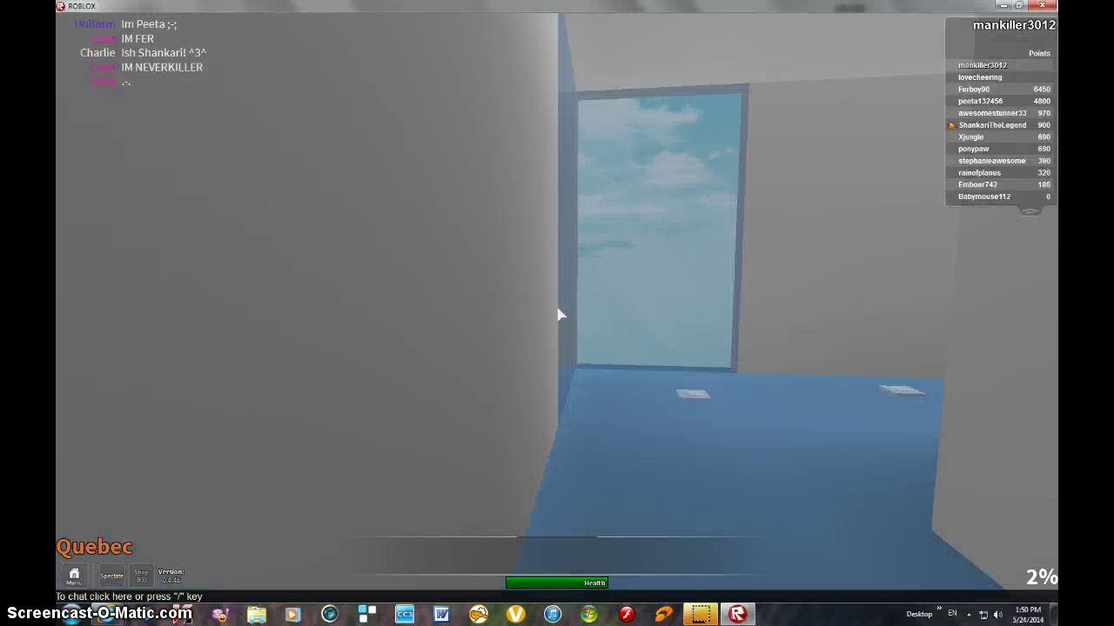
key("w")
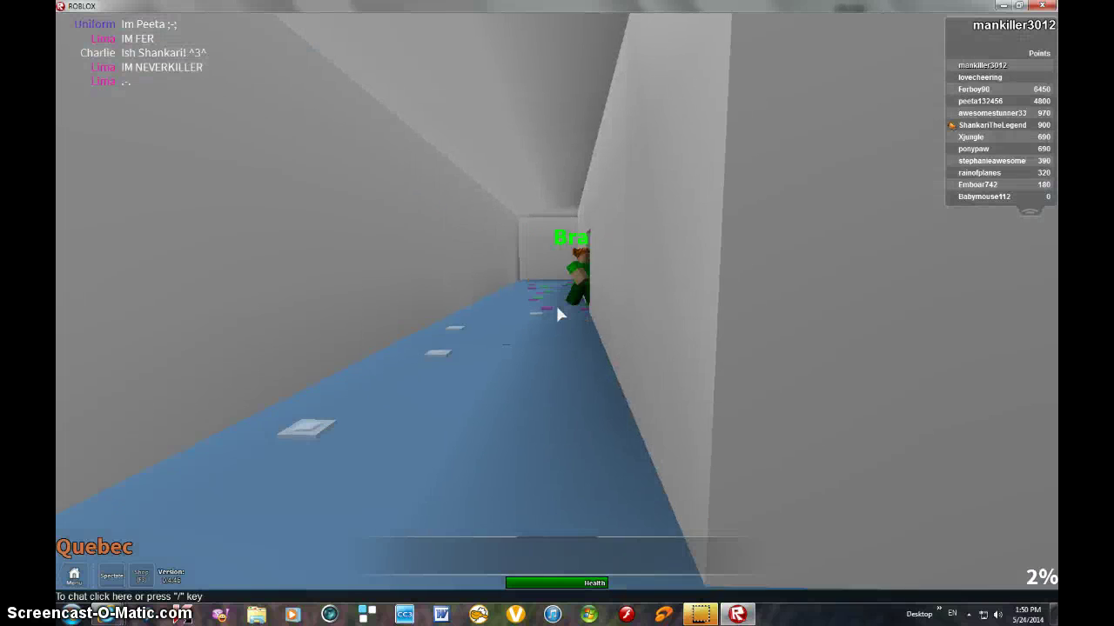
key("w")
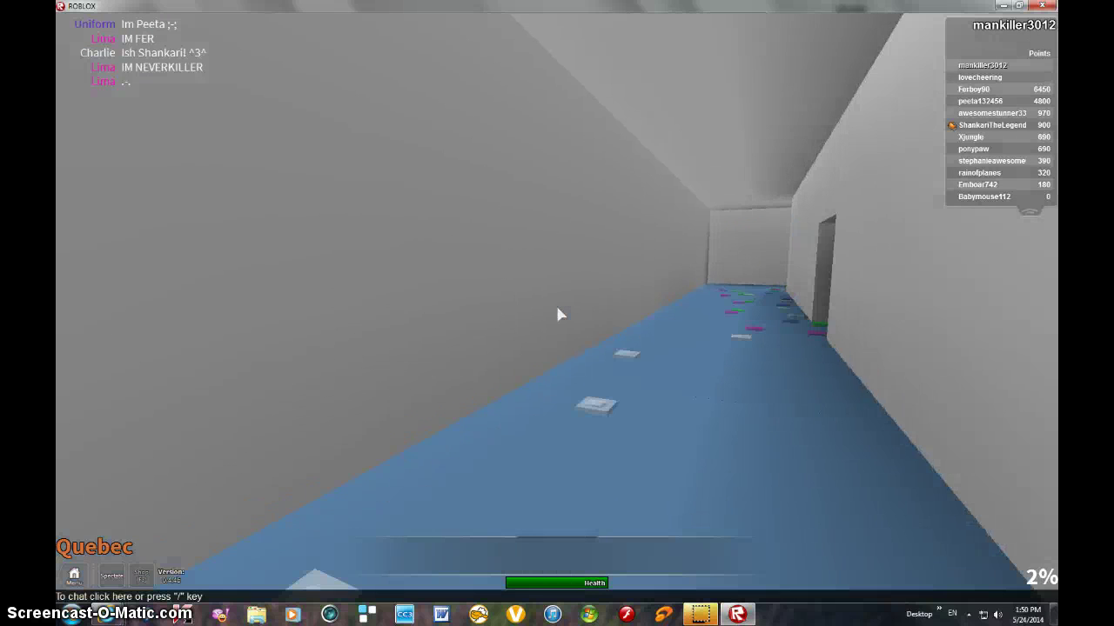
key("w")
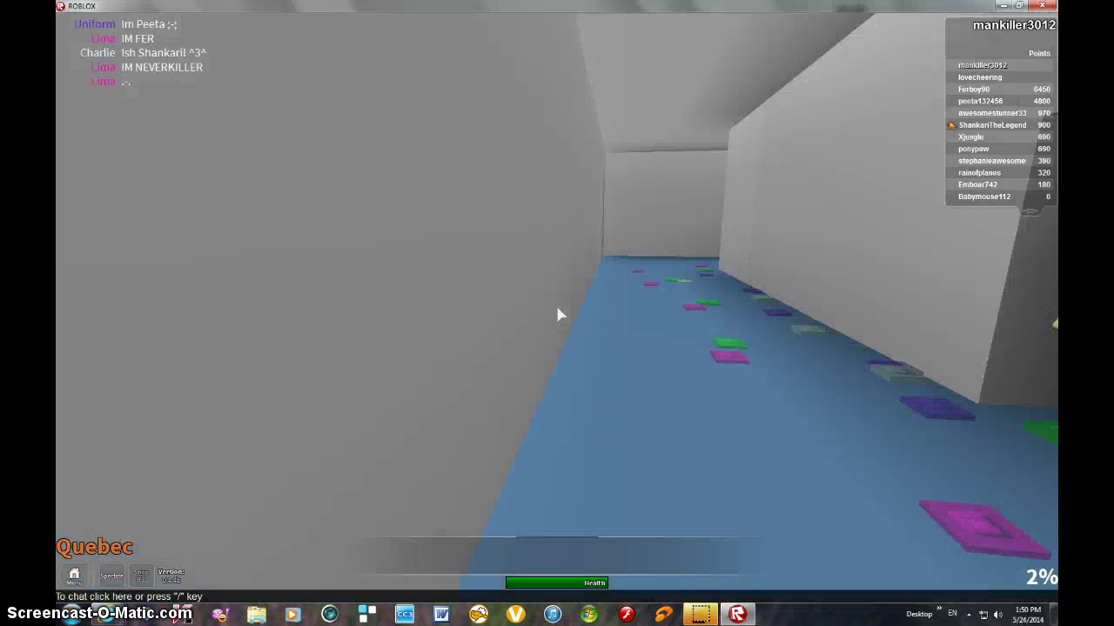
key("w")
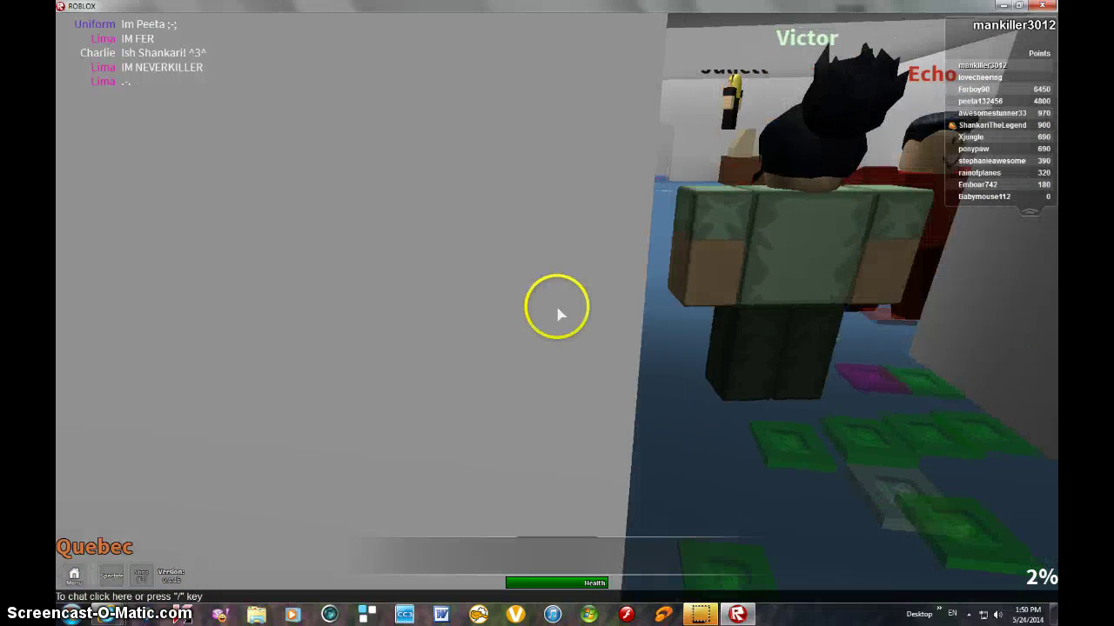
Keep exploring the blue-floored corridors, passing over the gold bricks.
key("w")
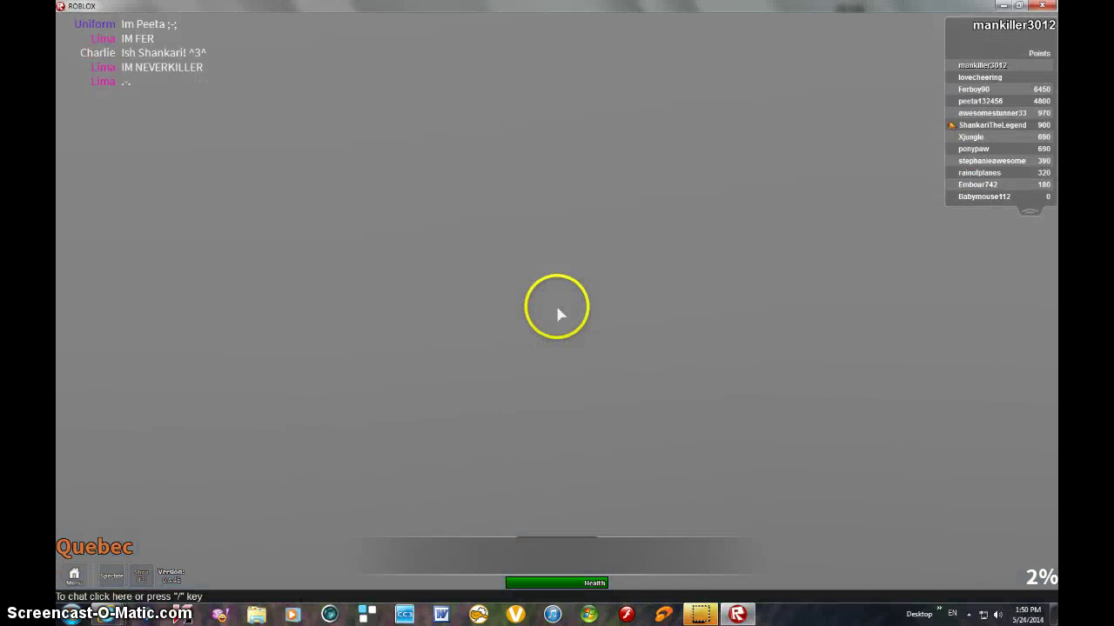
key("w")
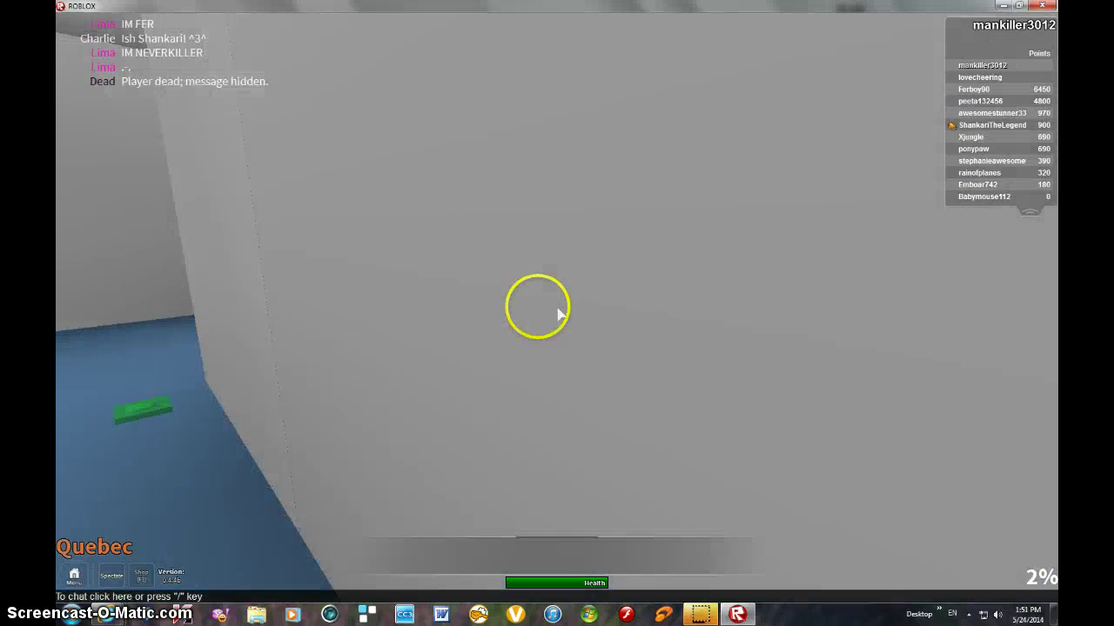
key("w")
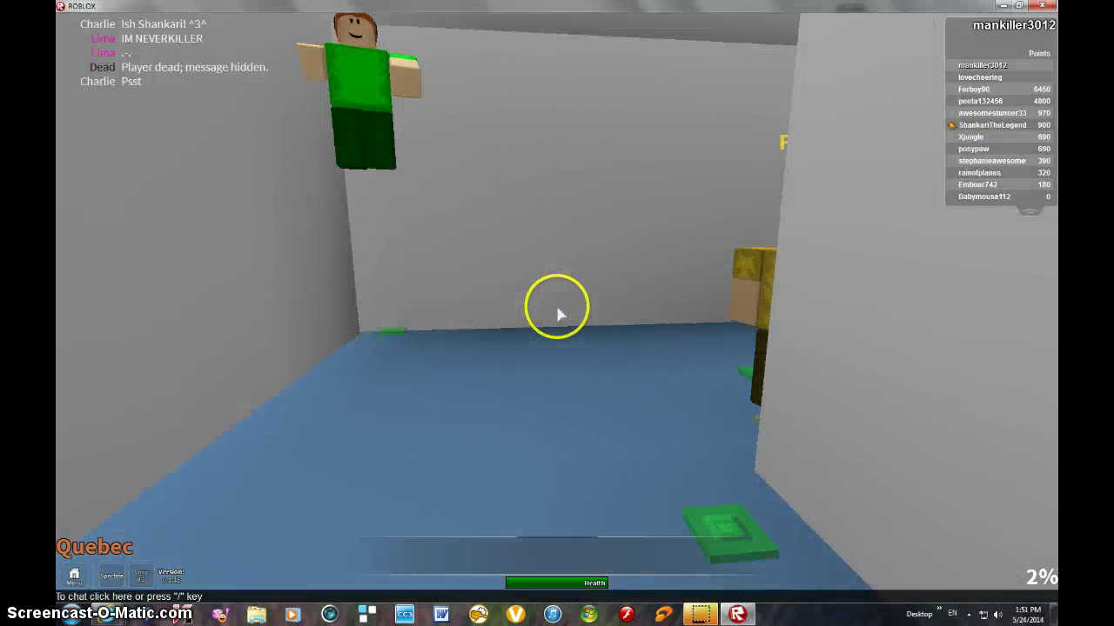
key("w")
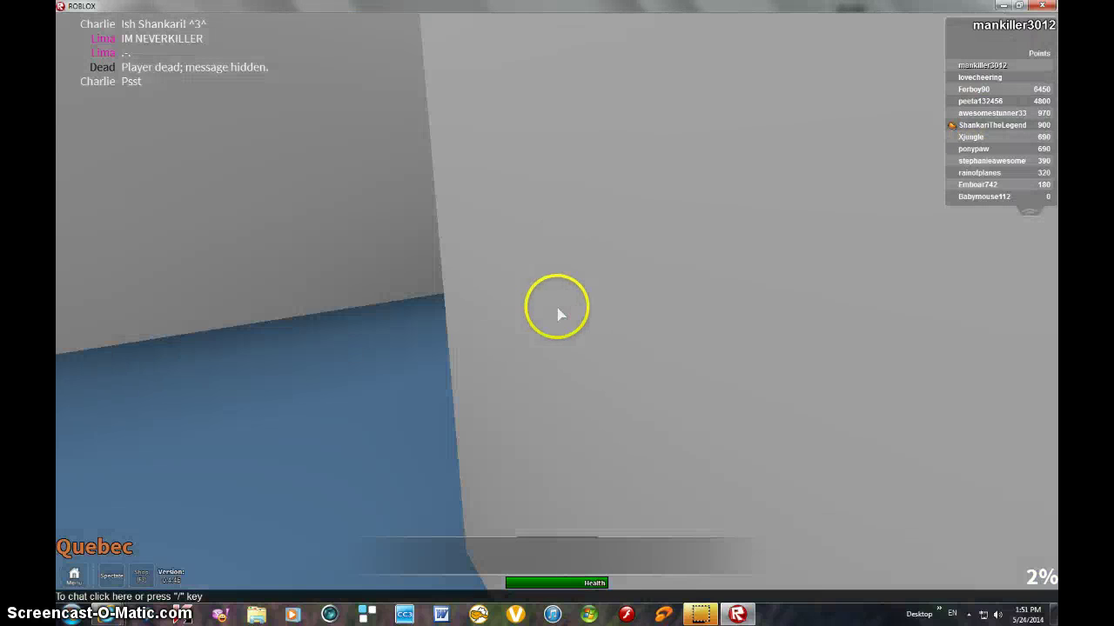
key("w")
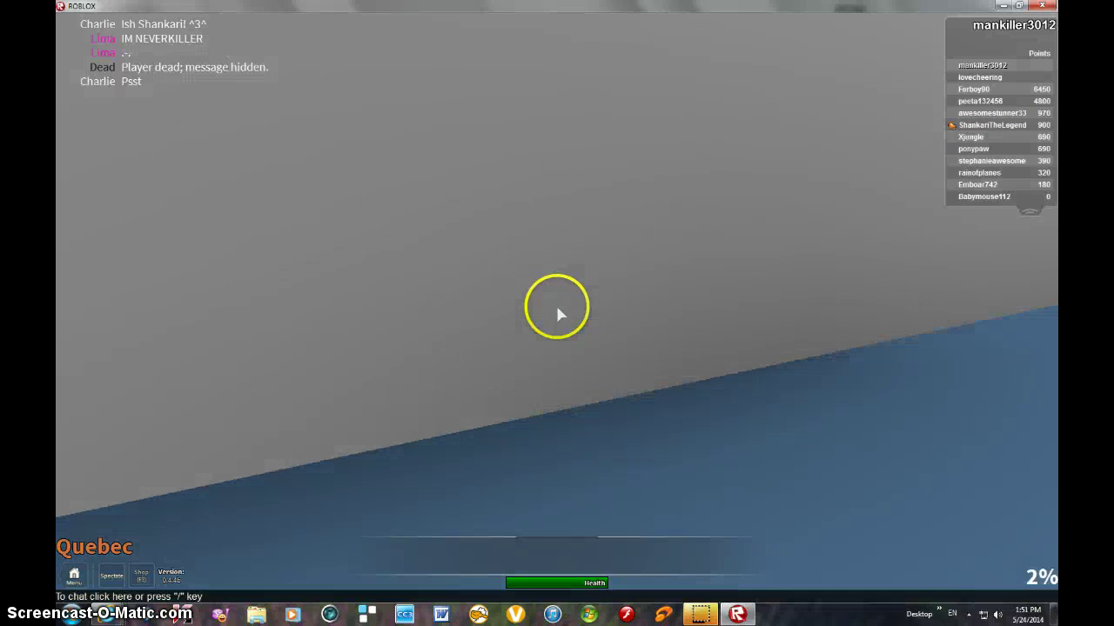
key("w")
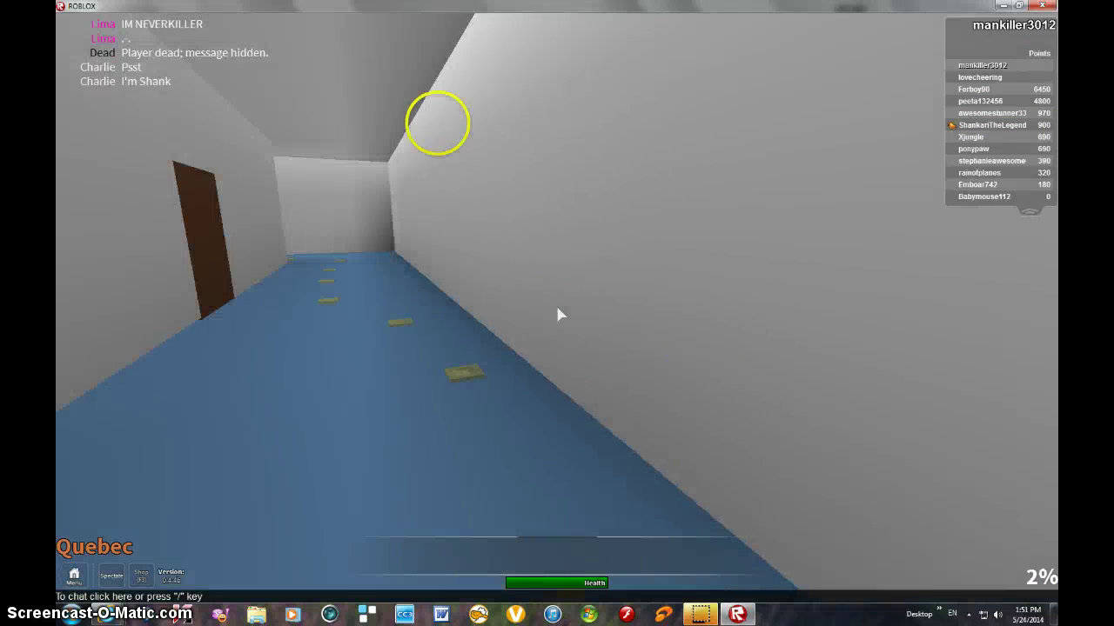
key("w")
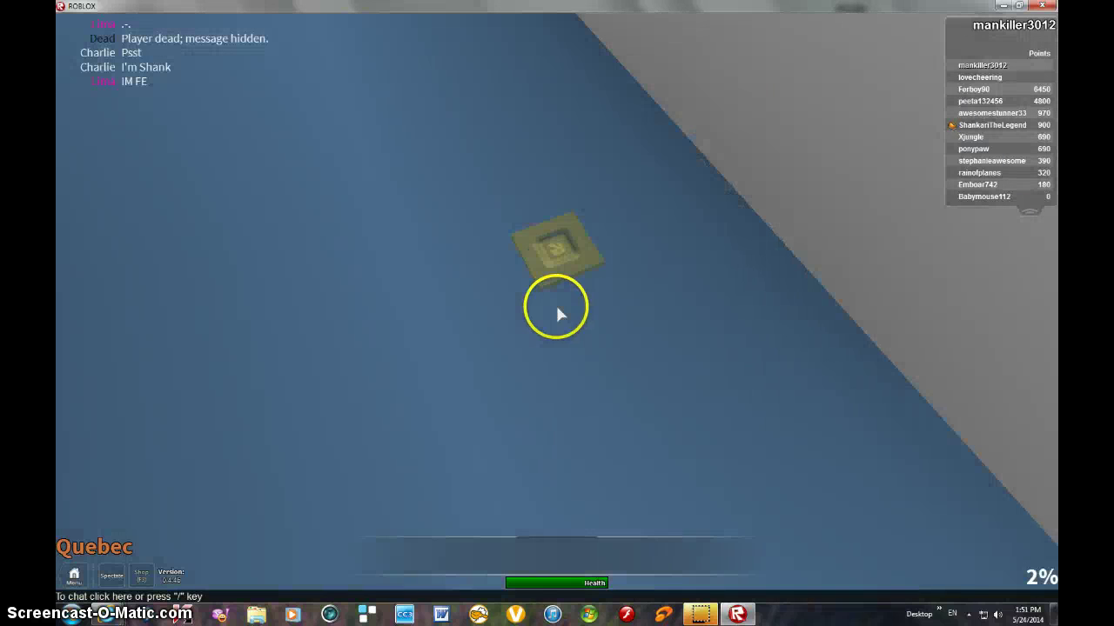
key("w")
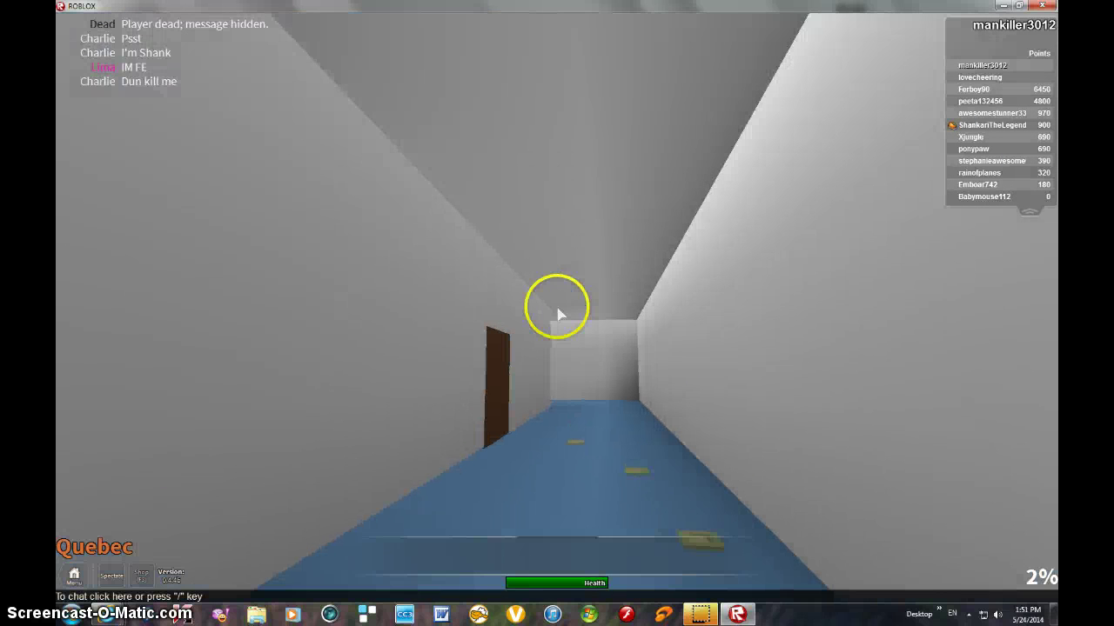
key("w")
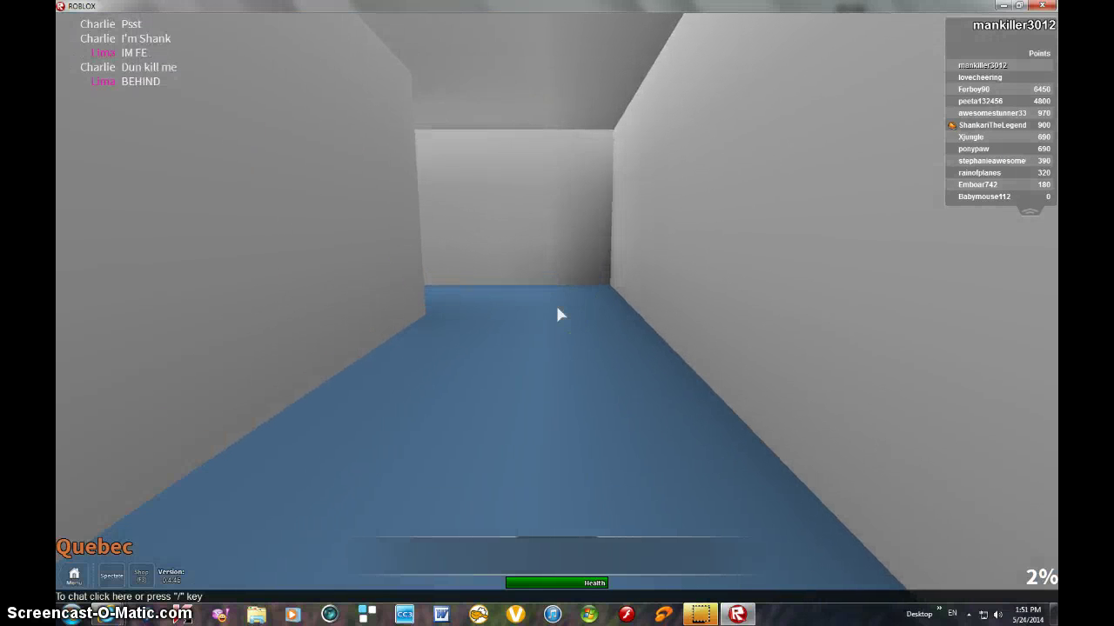
Walk through the conference room, past the water cooler and along the windows.
key("w")
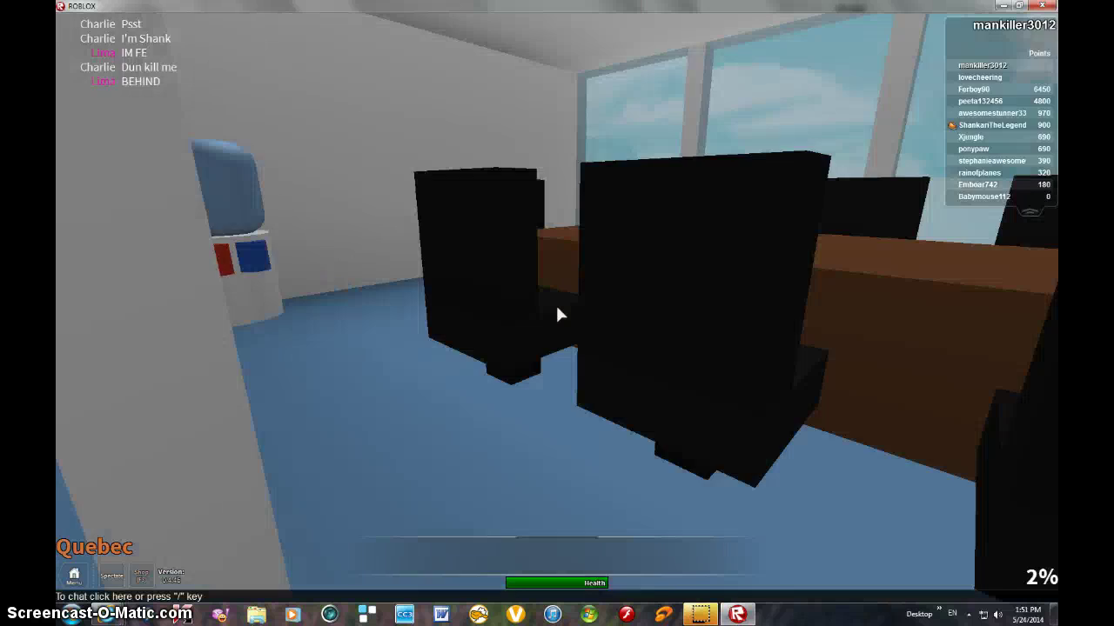
key("w")
left_click(559, 314)
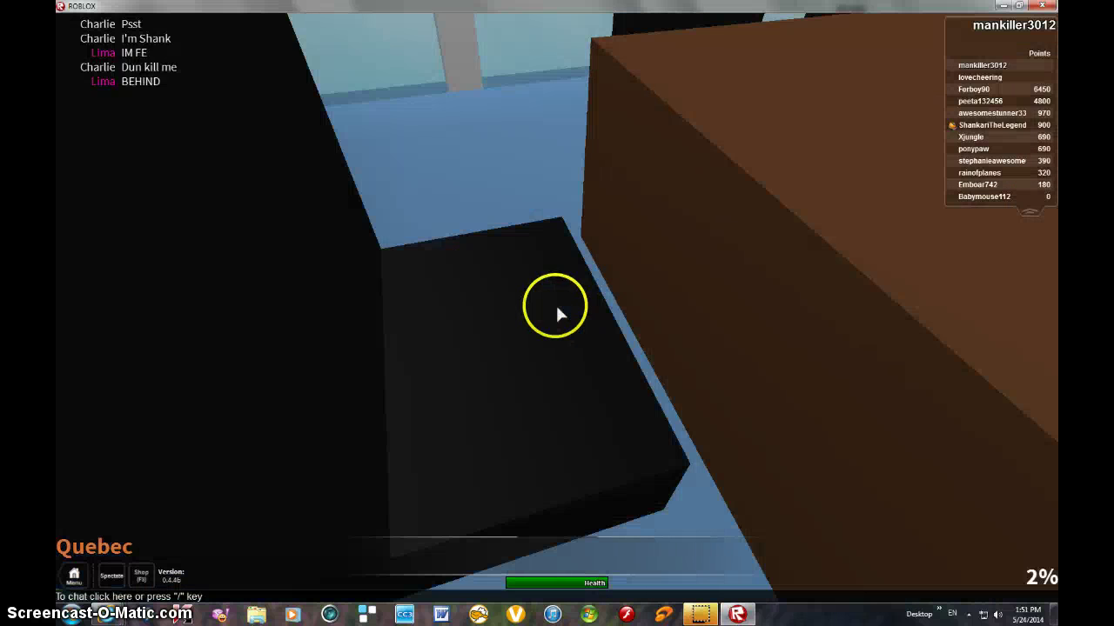
key("w")
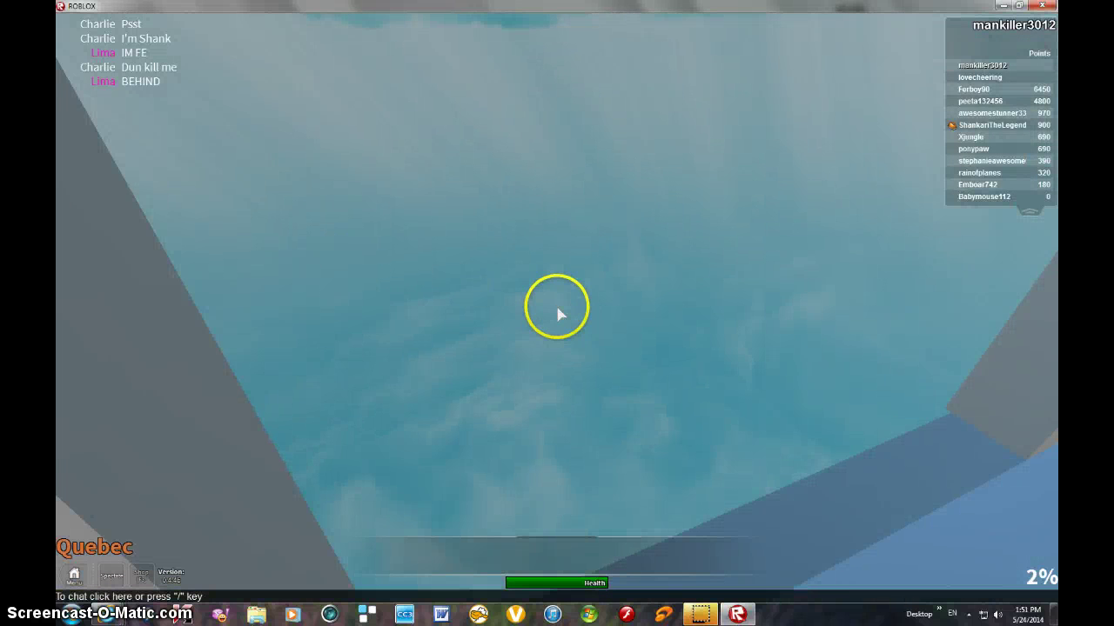
key("w")
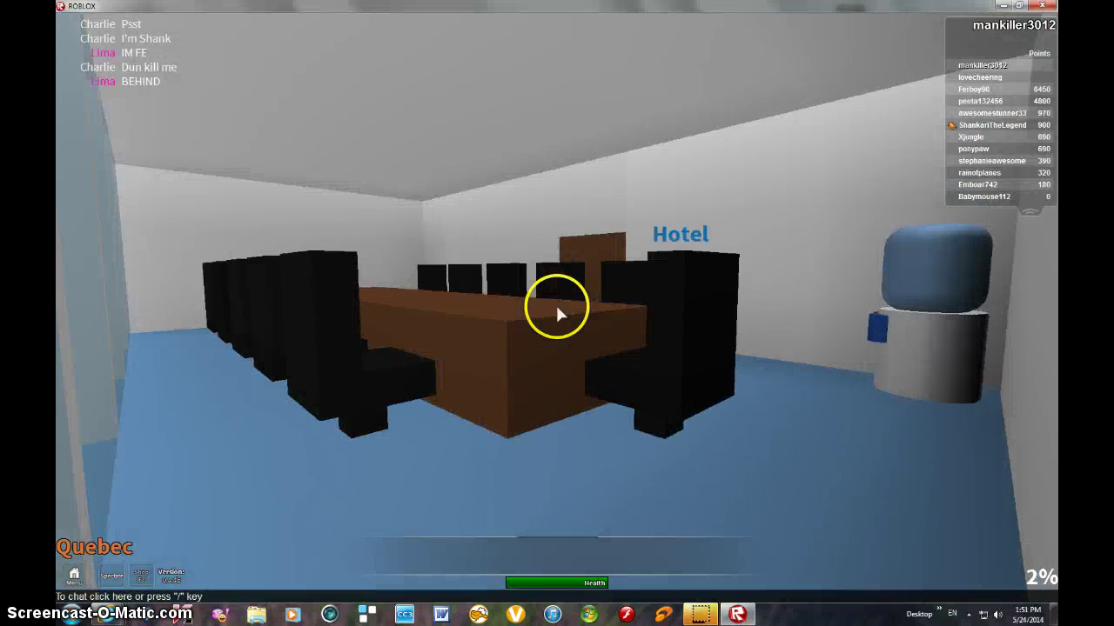
key("w")
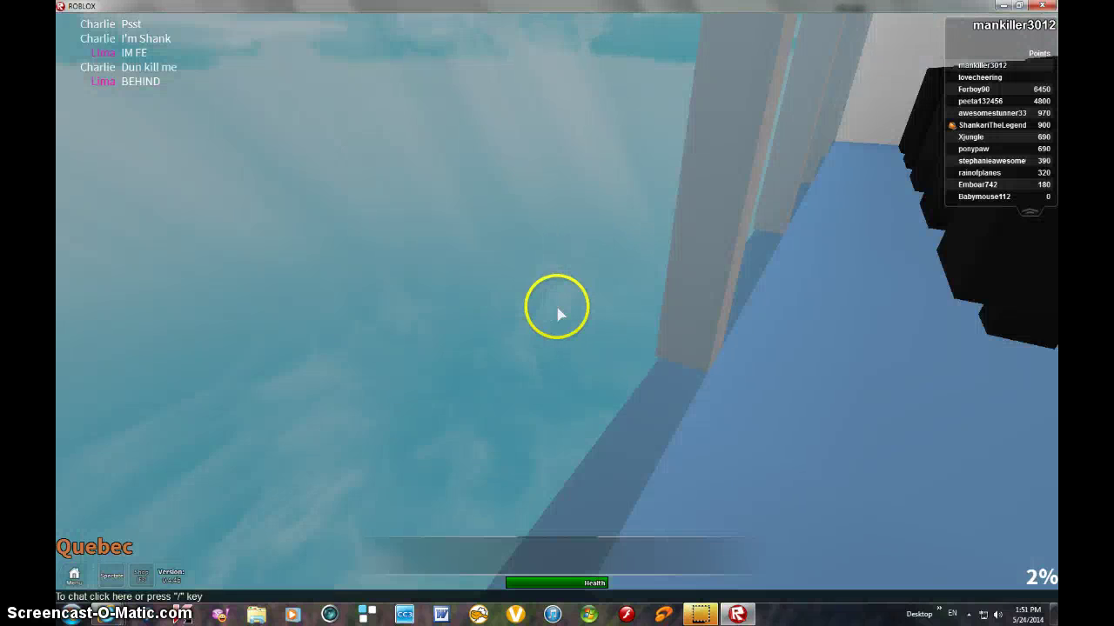
key("w")
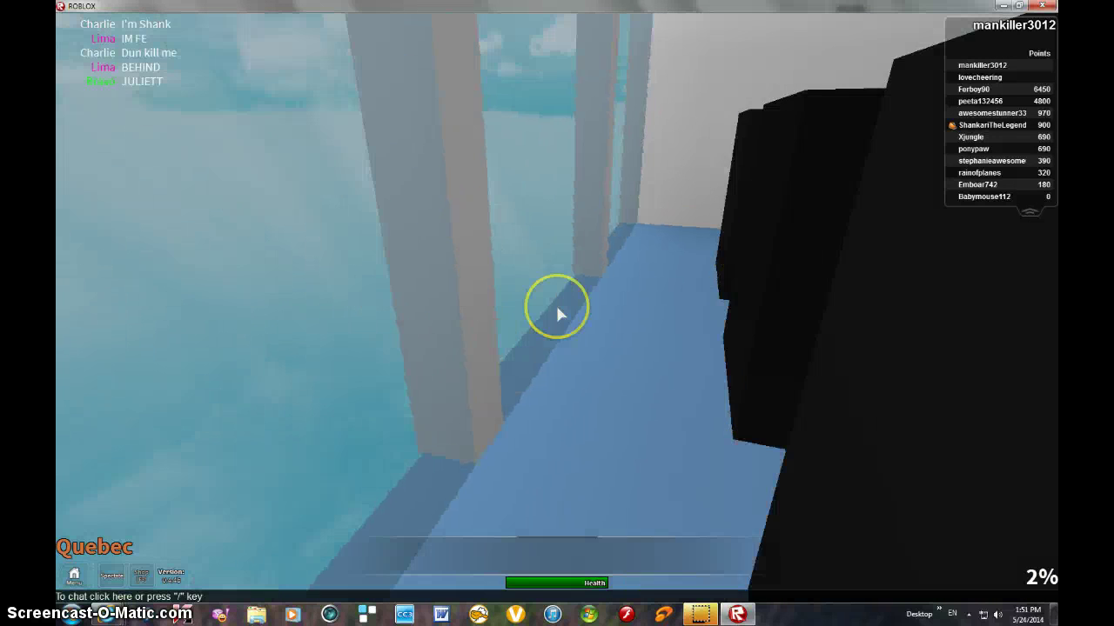
key("w")
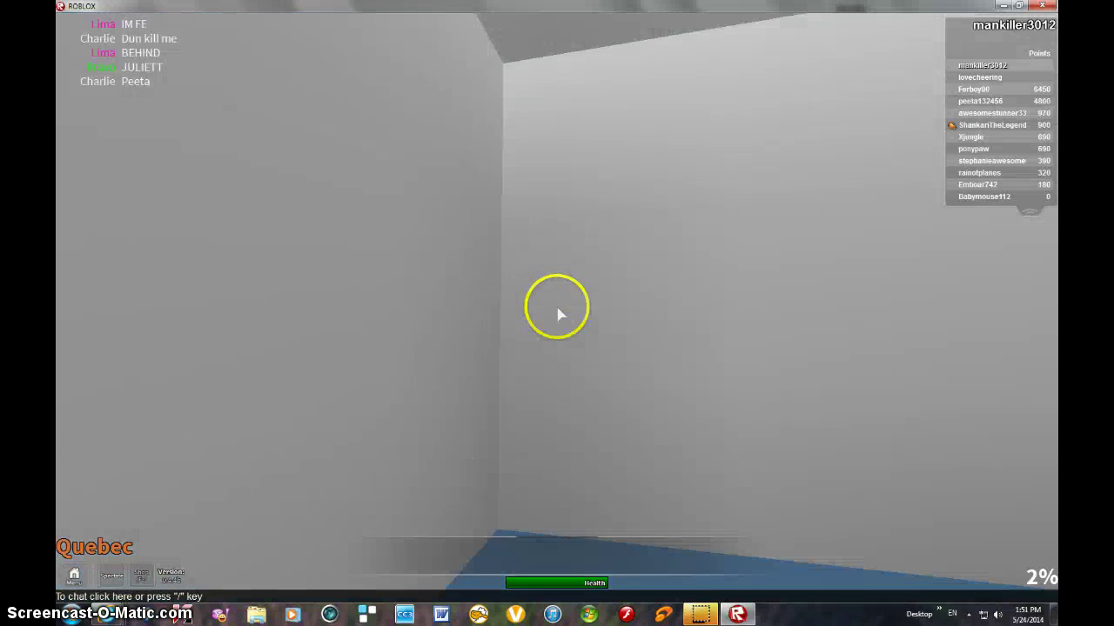
Move into the hallway and walk past another player toward the doorway.
key("w")
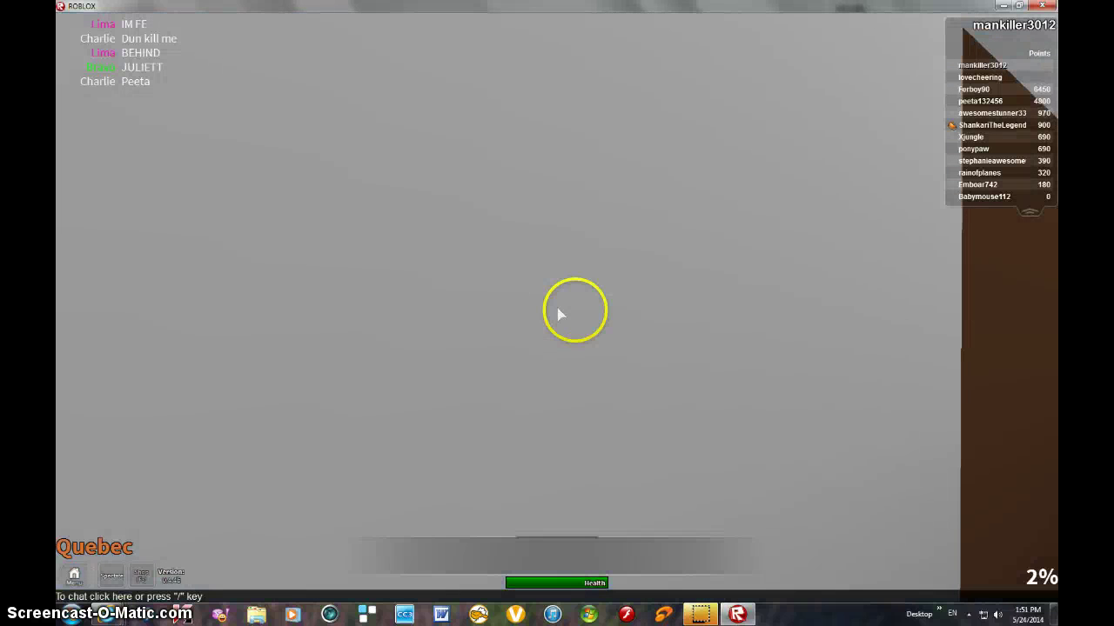
key("w")
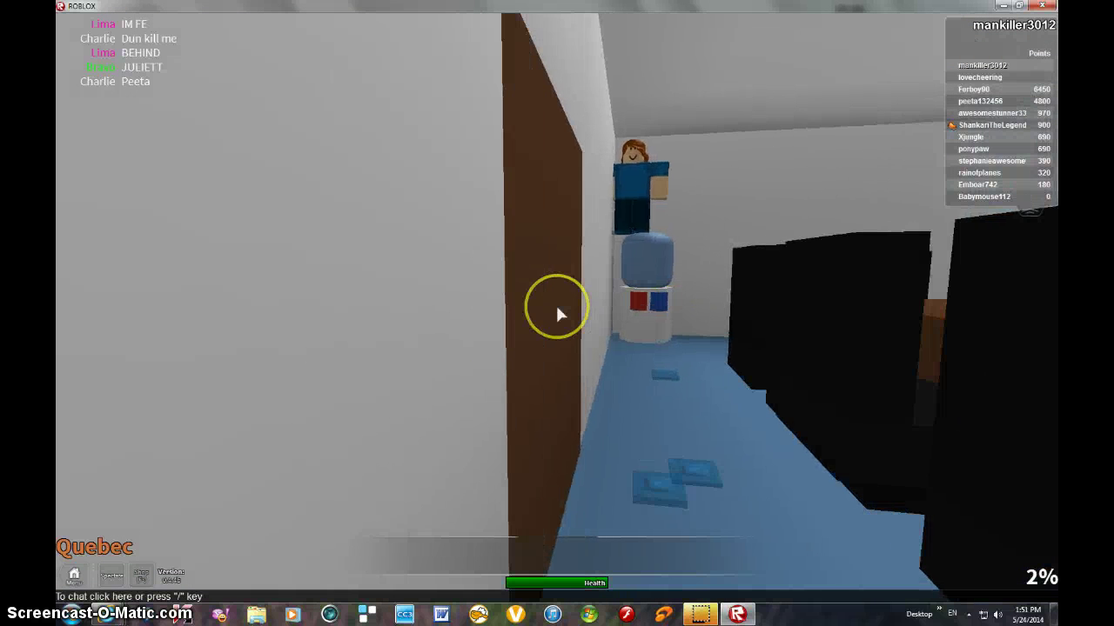
key("w")
key("w")
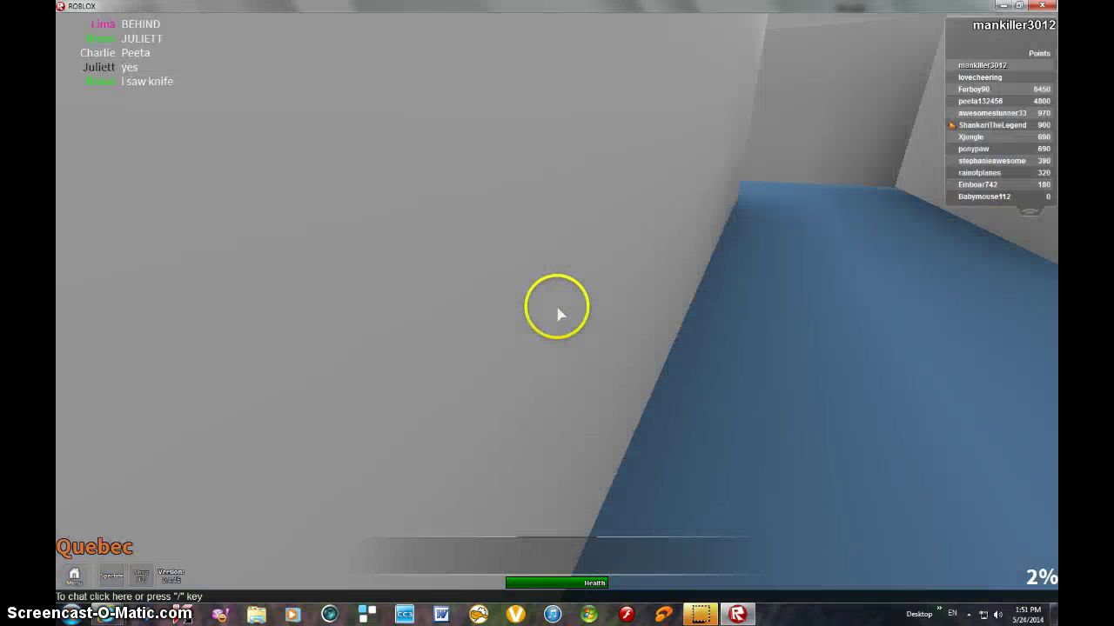
key("w")
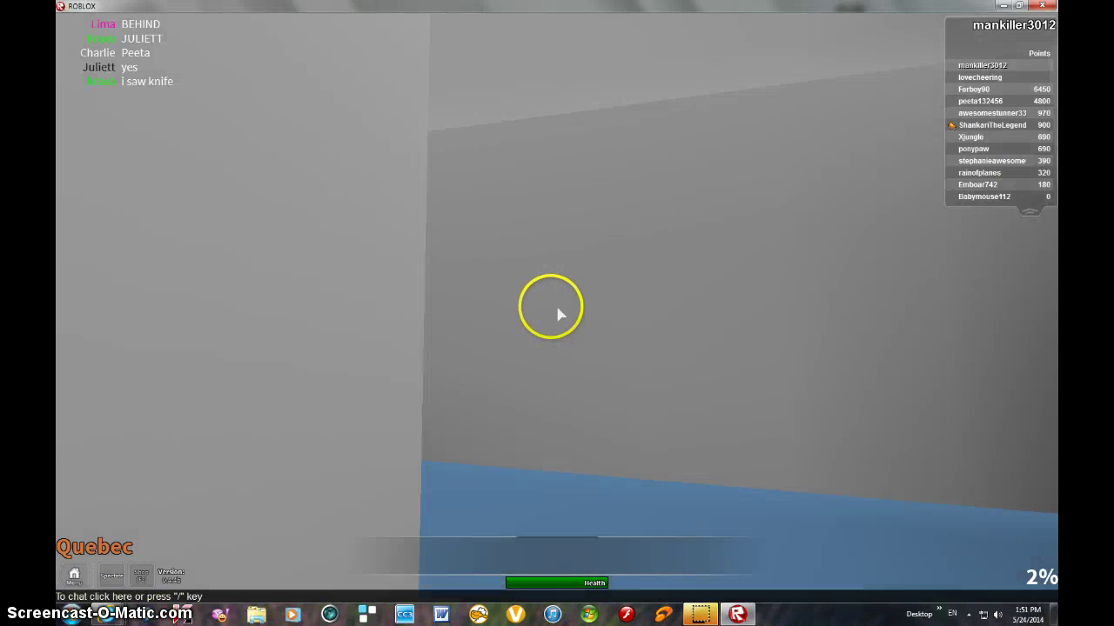
key("w")
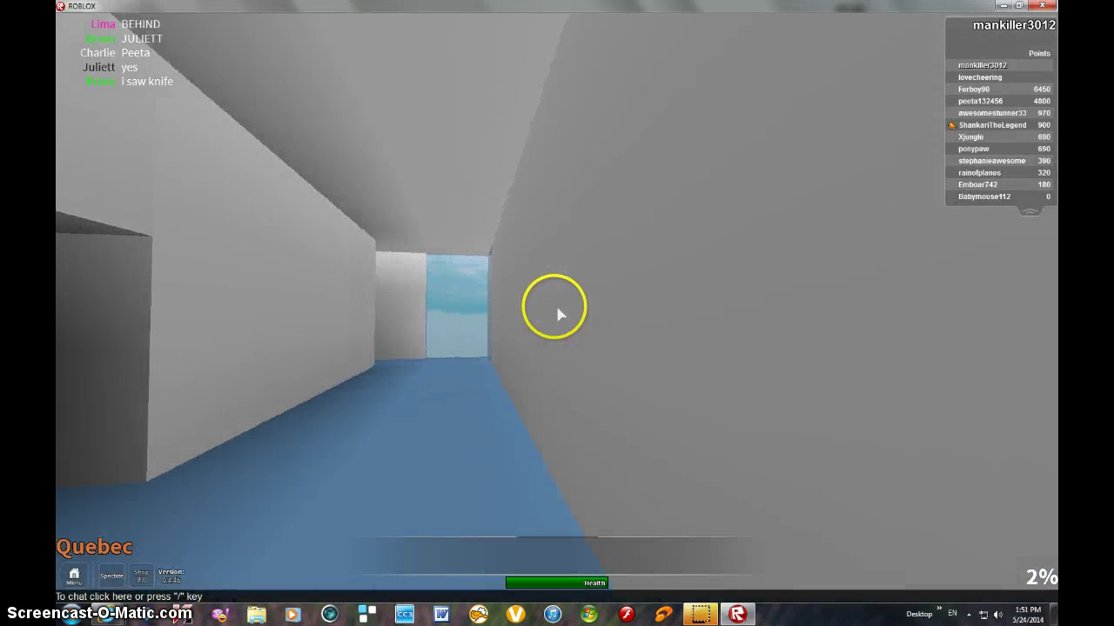
Follow the corridors past the window and the players' room to the restroom doorway.
key("w")
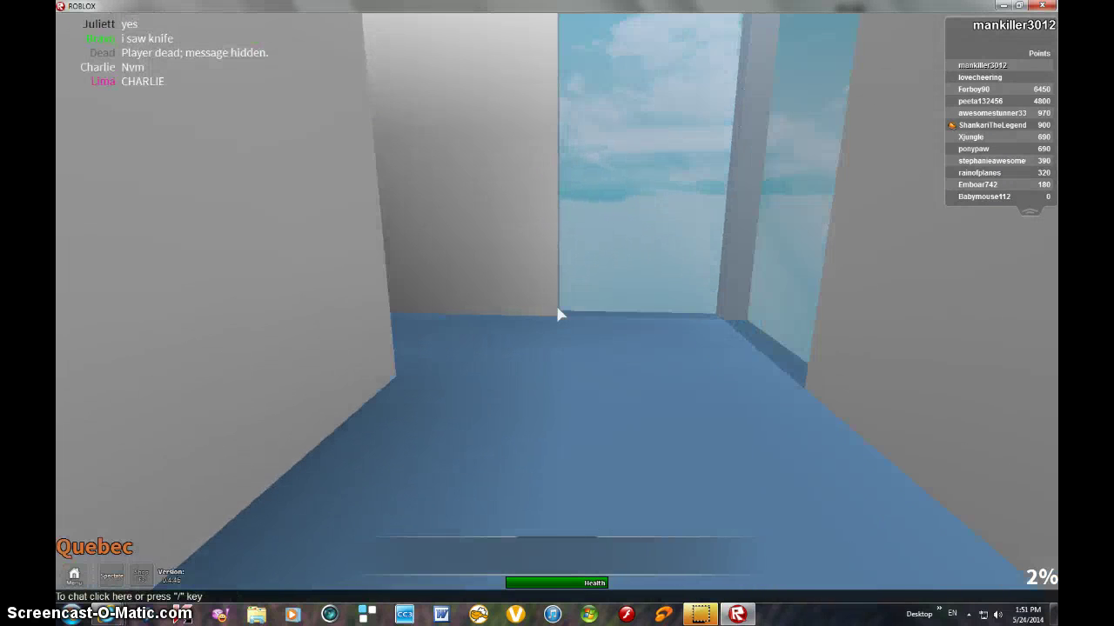
key("w")
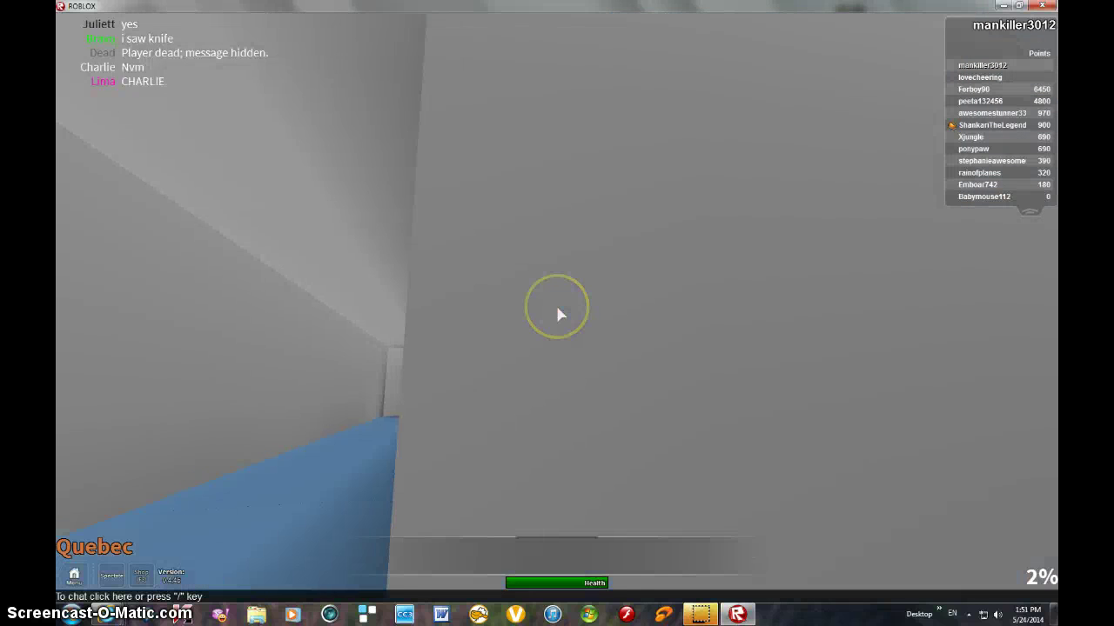
key("w")
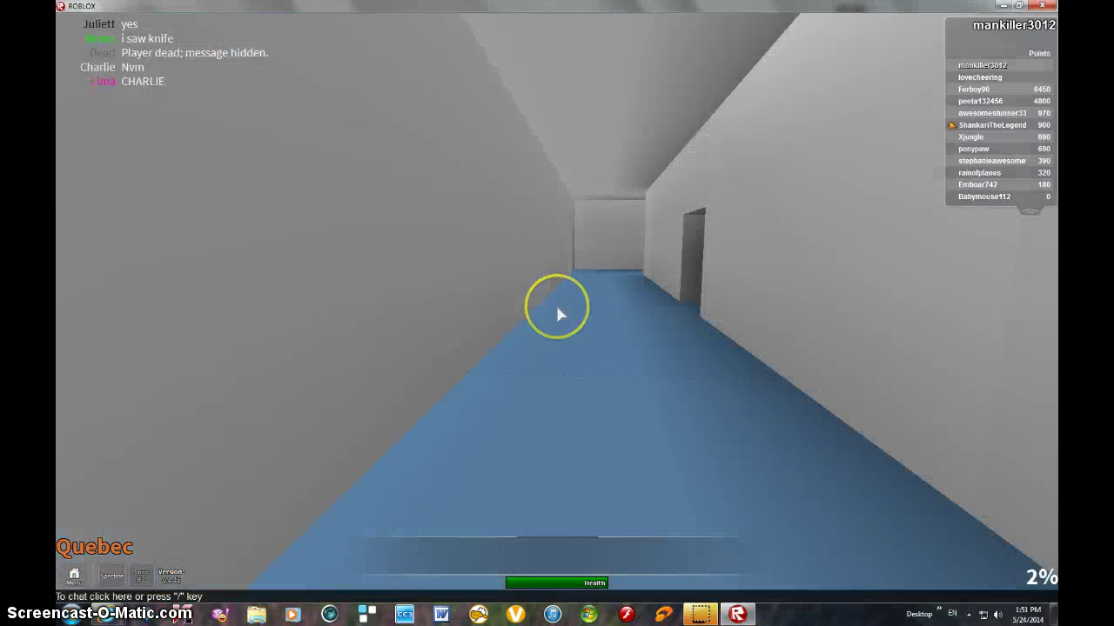
key("w")
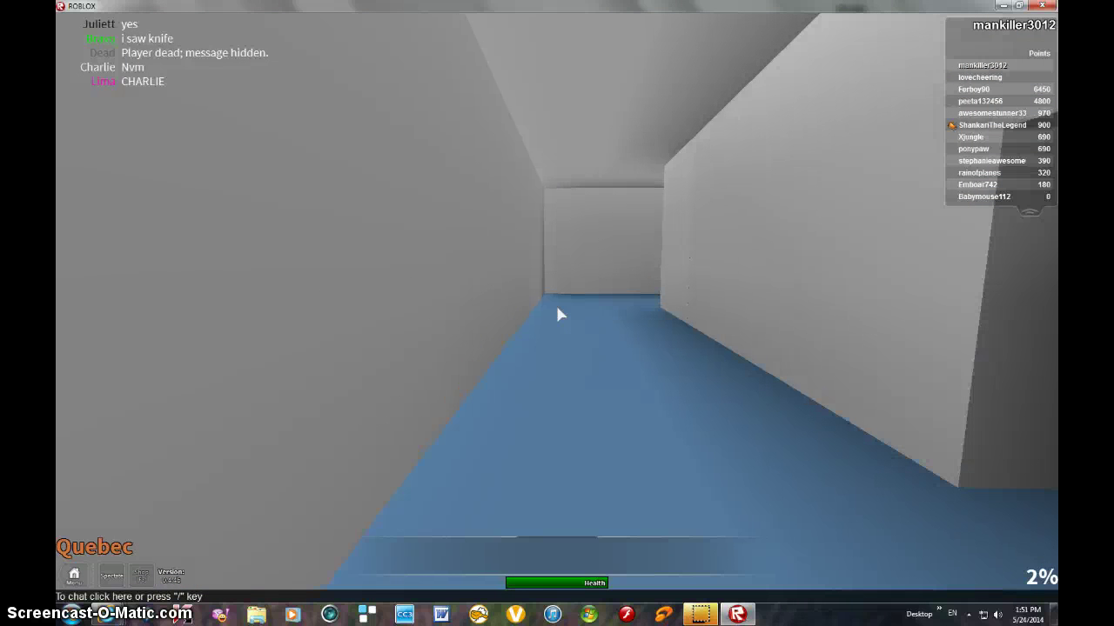
key("w")
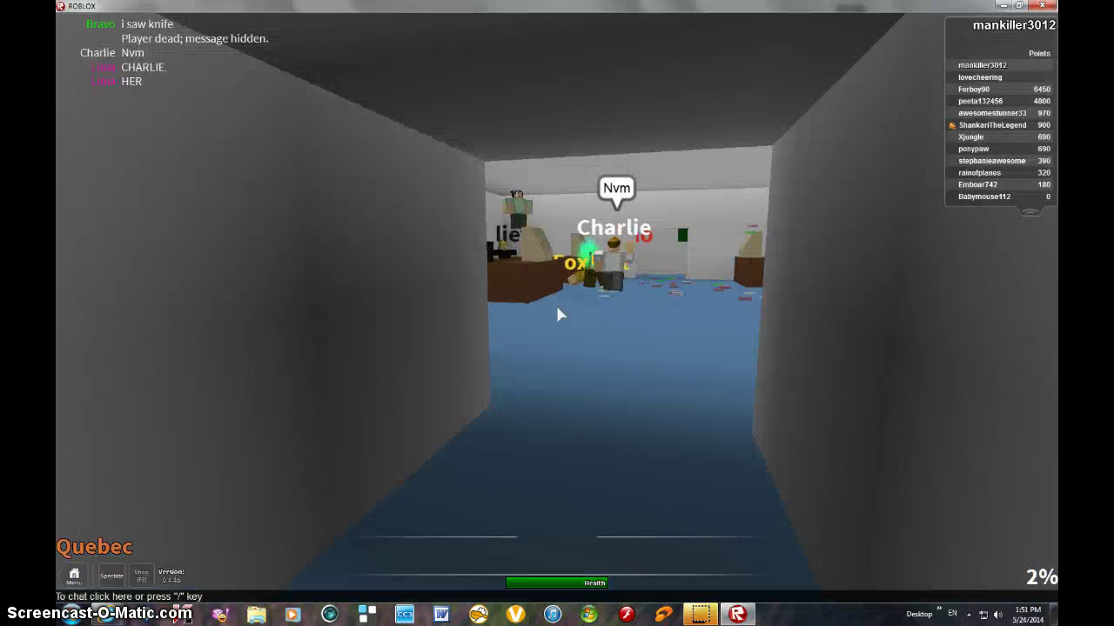
key("w")
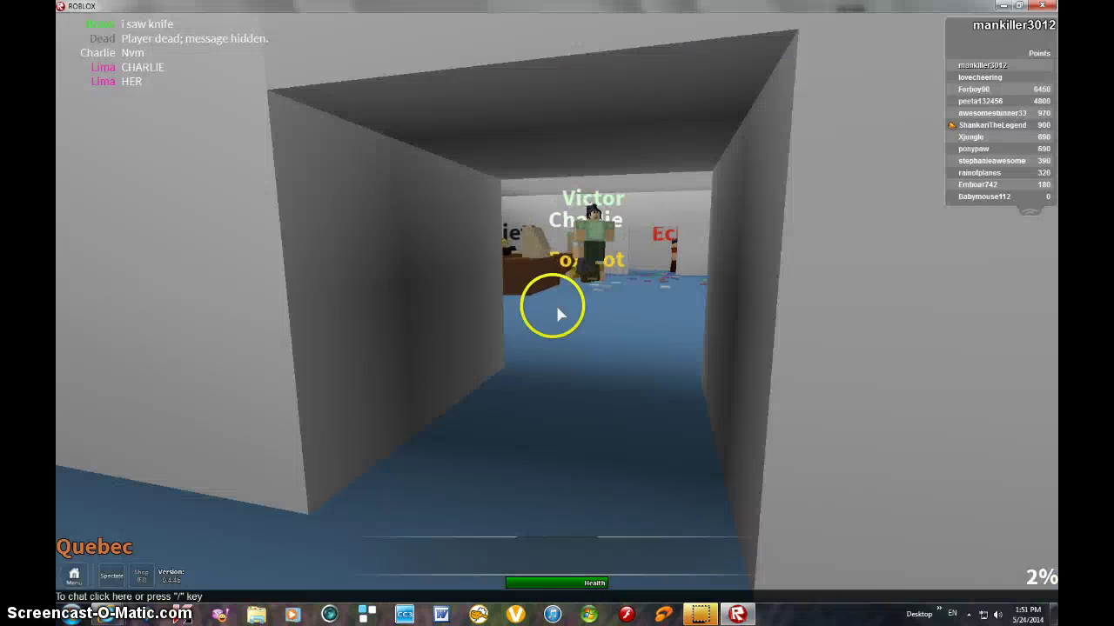
left_click(560, 314)
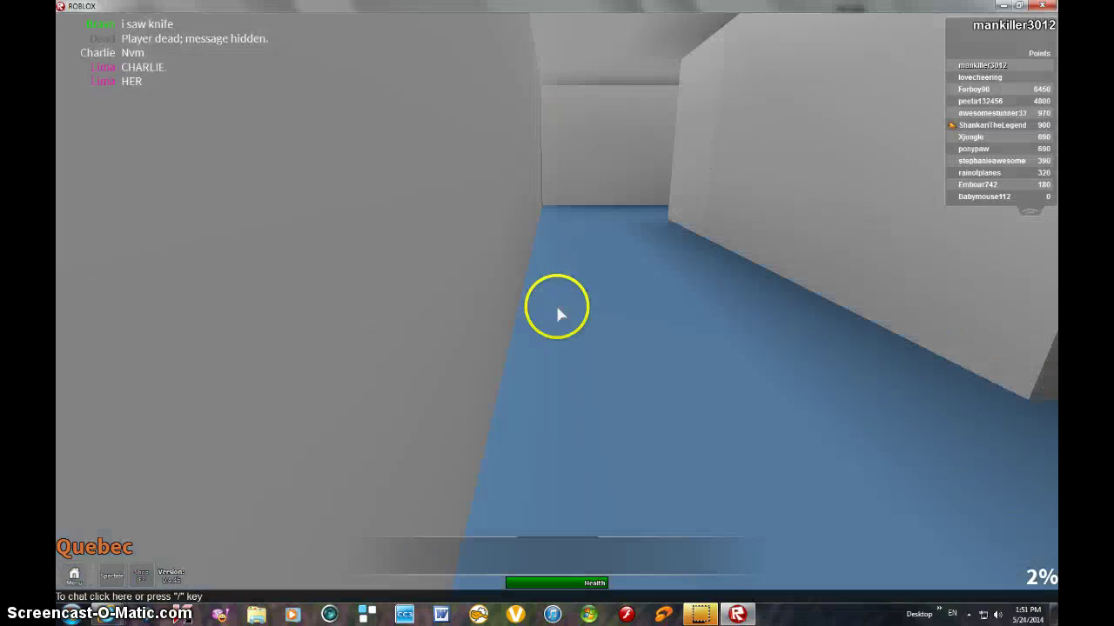
key("w")
key("w")
left_click(559, 314)
key("w")
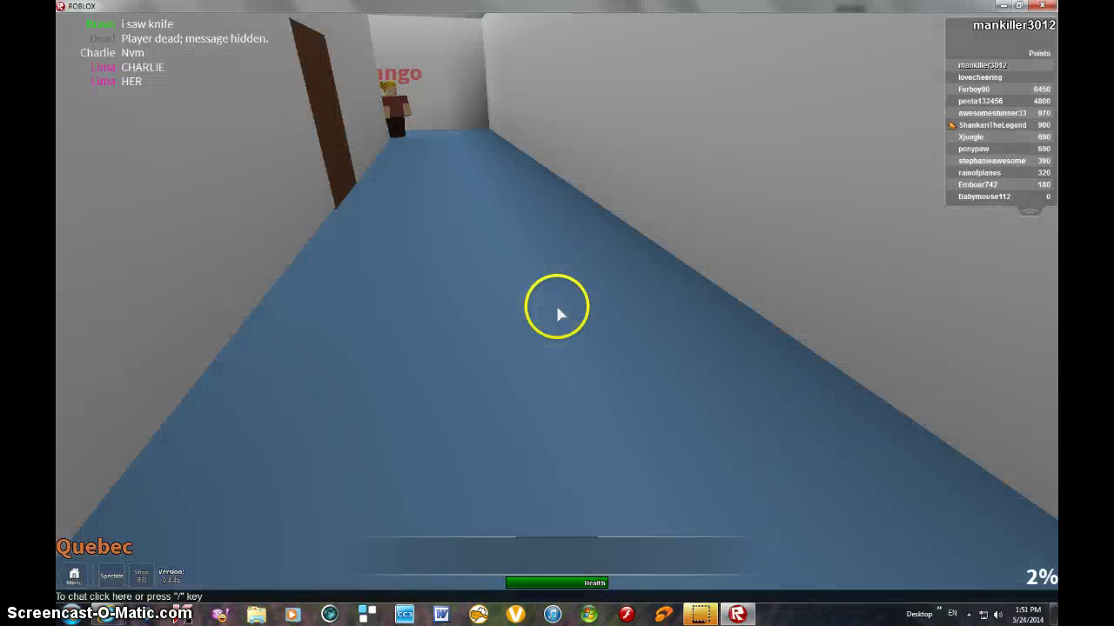
key("w")
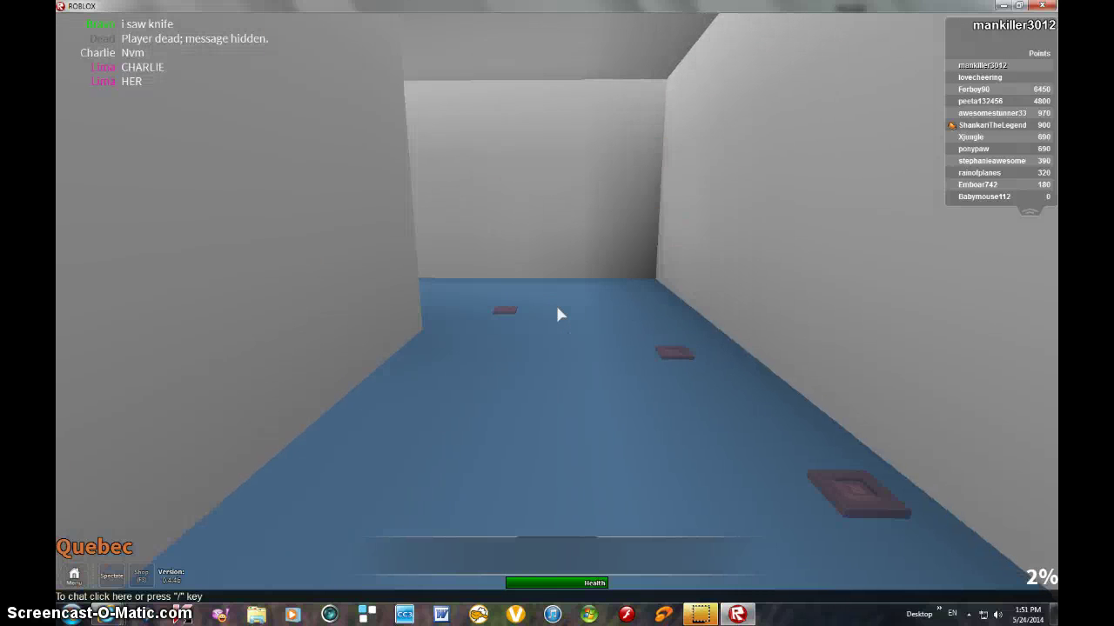
left_click(559, 314)
key("w")
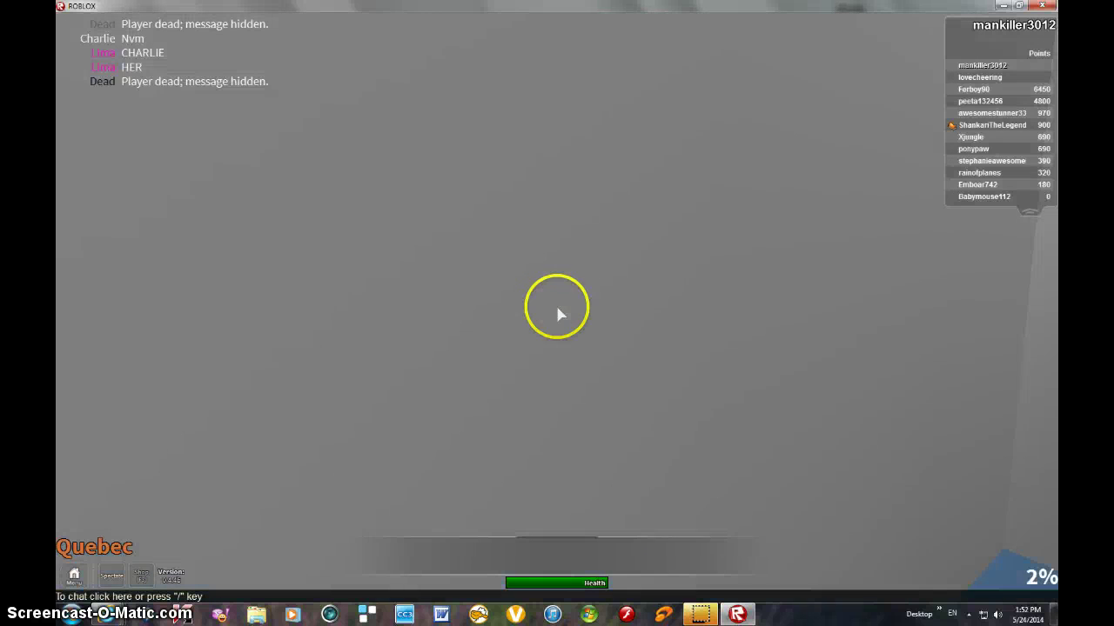
Wander the blue-floored rooms and corridors until the Innocents win the round.
key("w")
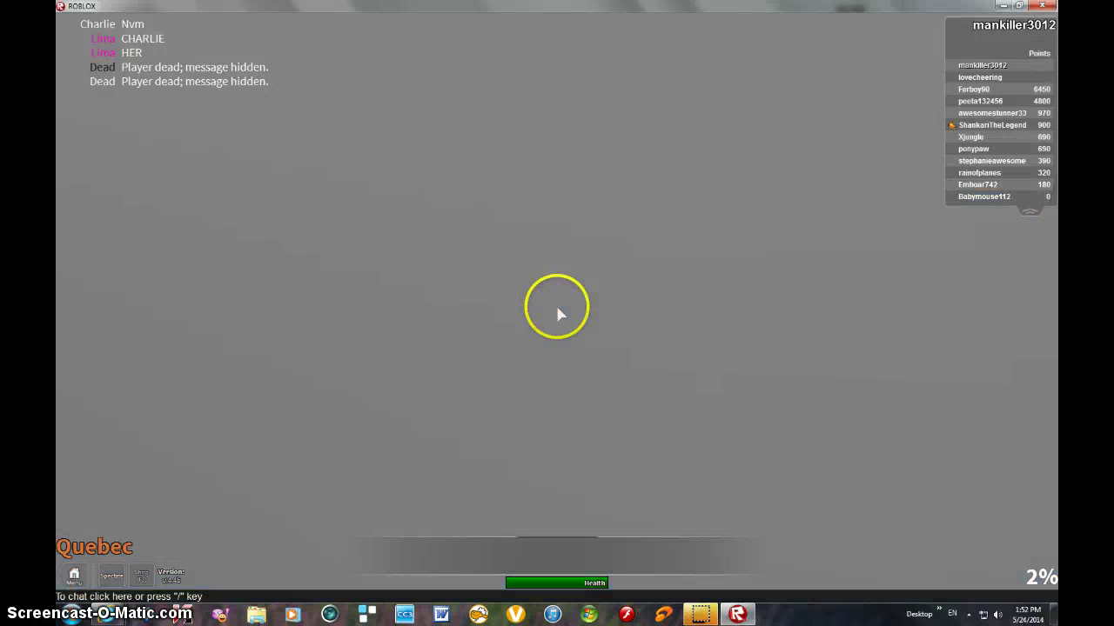
key("w")
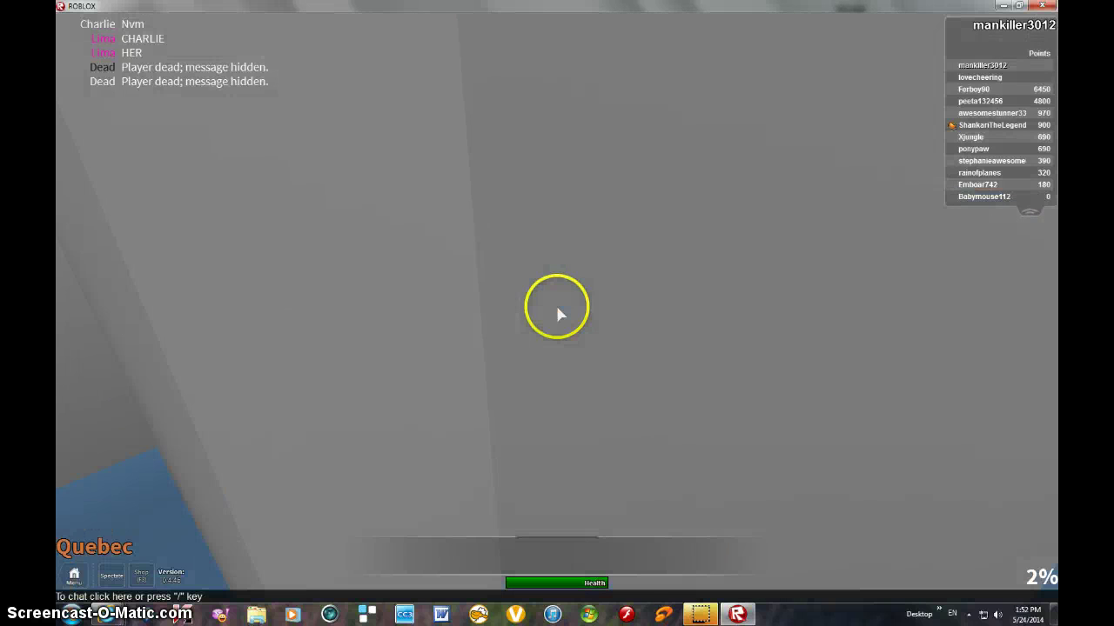
key("w")
key("w")
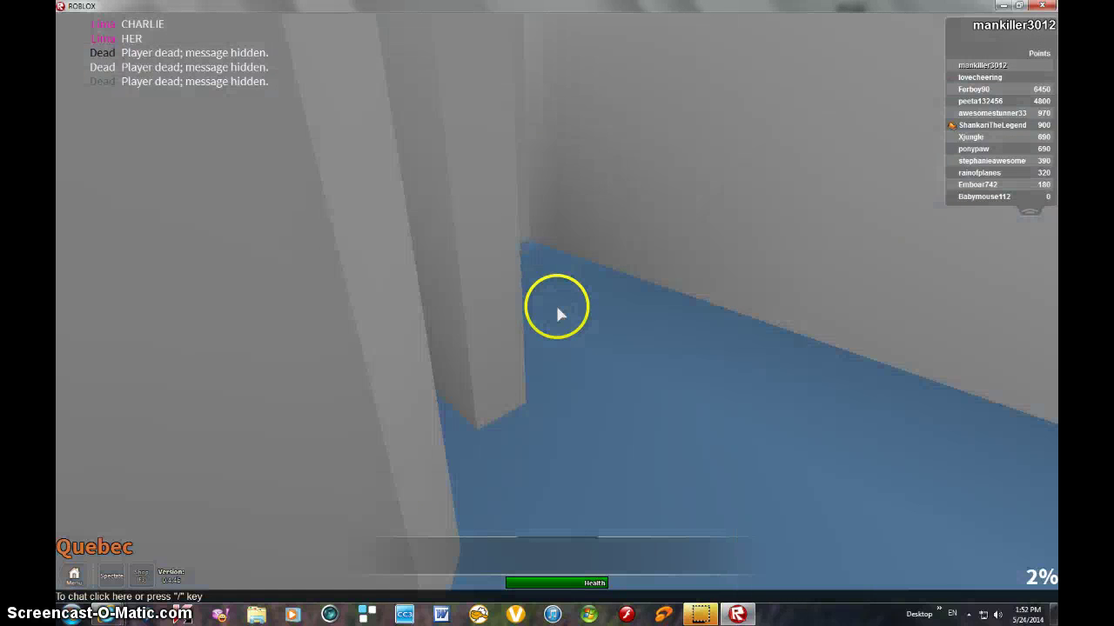
key("w")
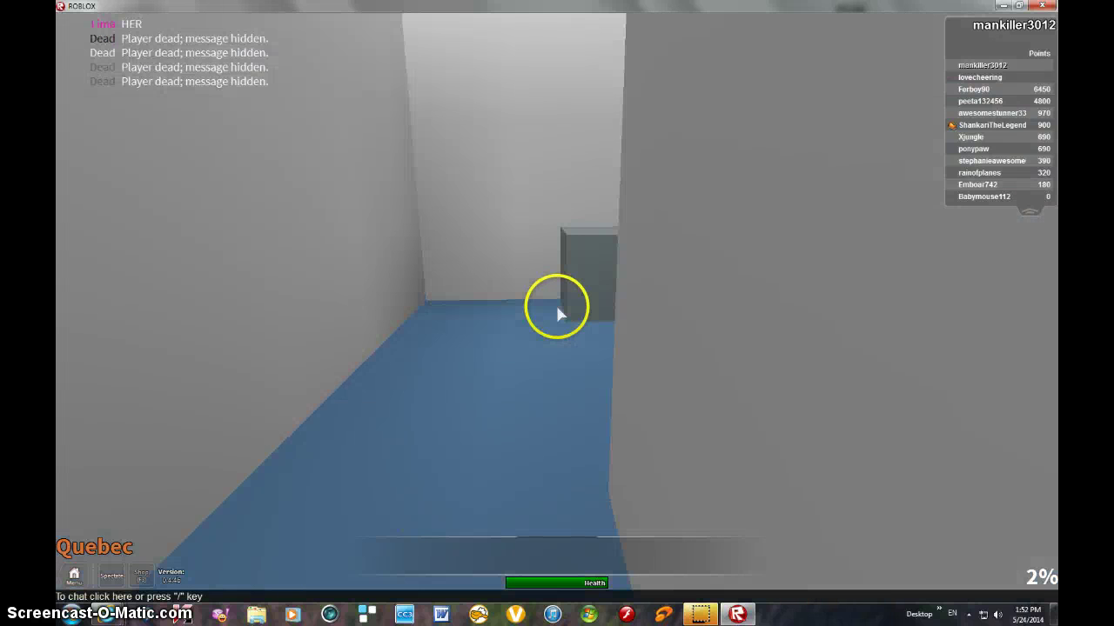
key("w")
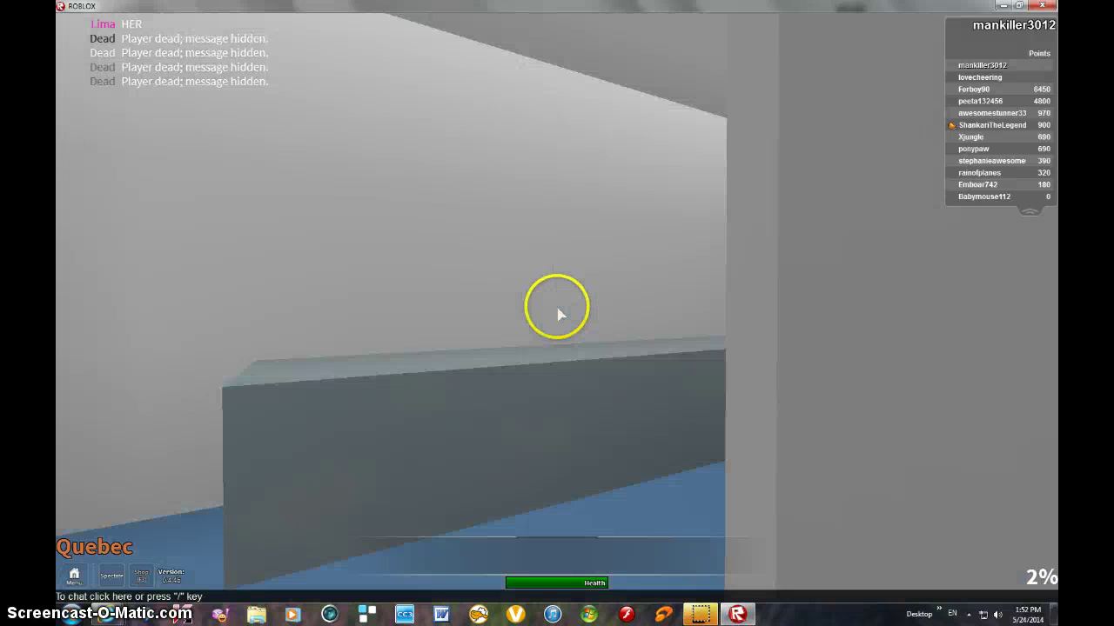
key("w")
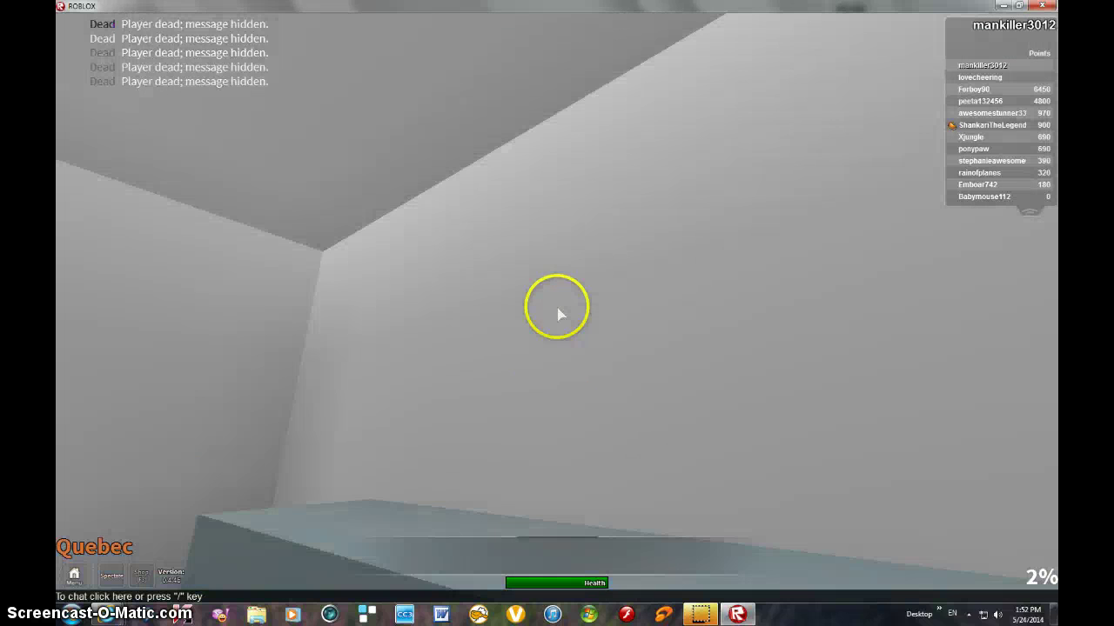
key("w")
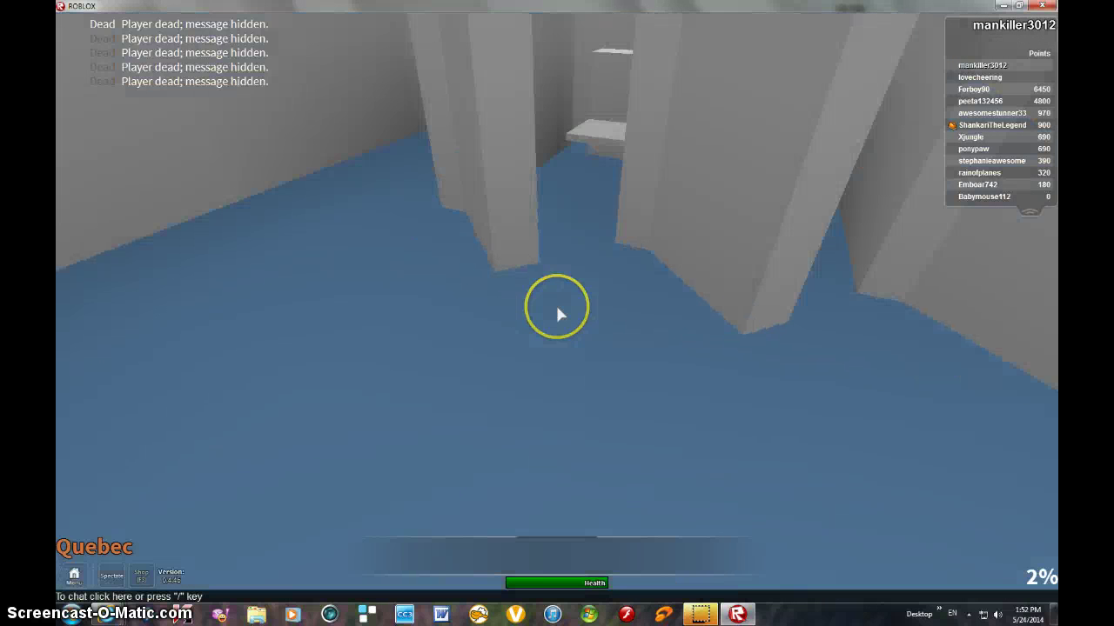
key("w")
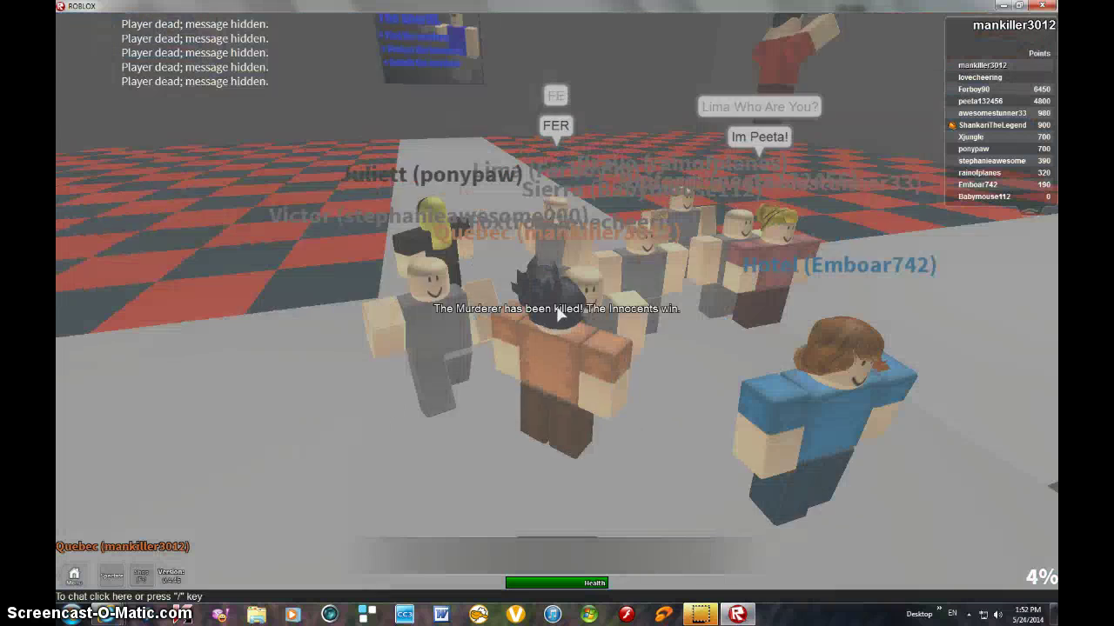
Walk onto the lobby's checkered floor, then close the game window.
key("w")
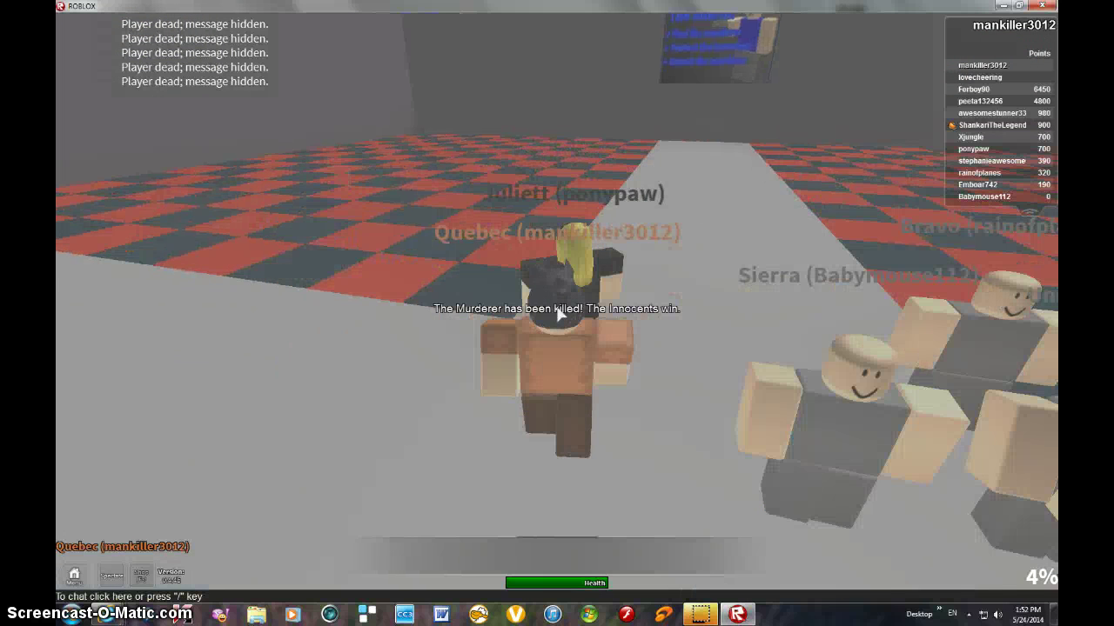
key("w")
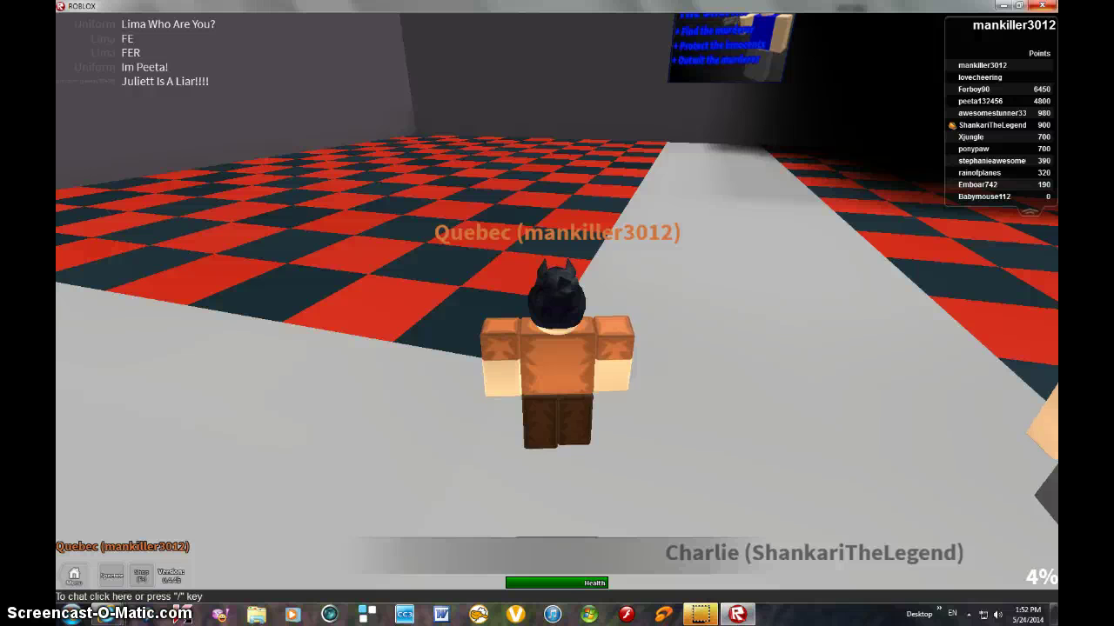
left_click(1042, 6)
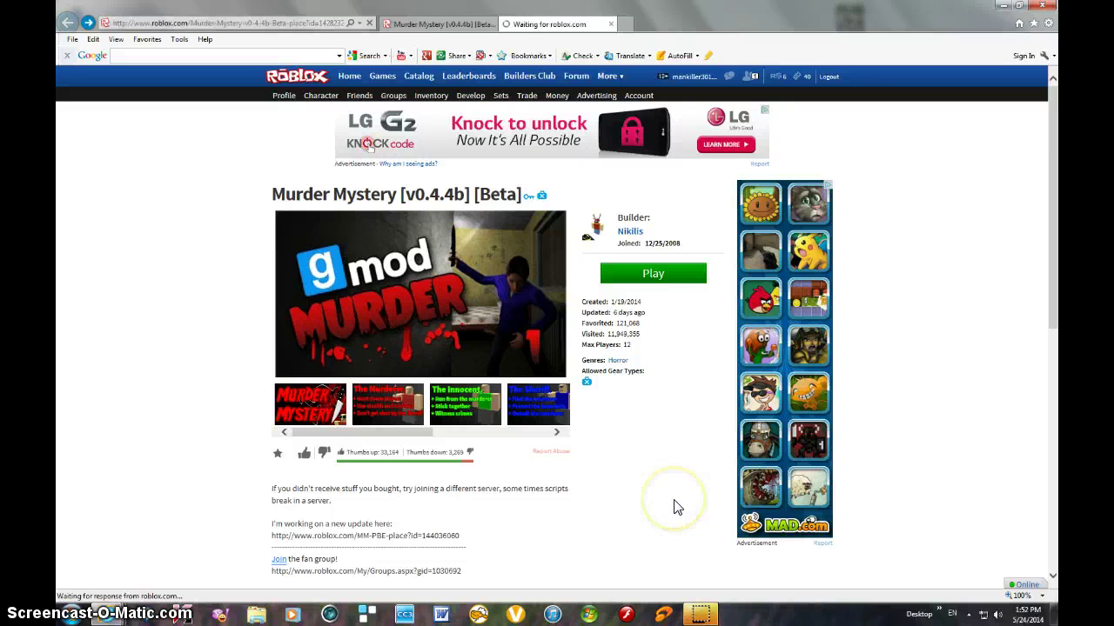
Bring the newly launched obby game window to the front from the taskbar.
left_click(703, 616)
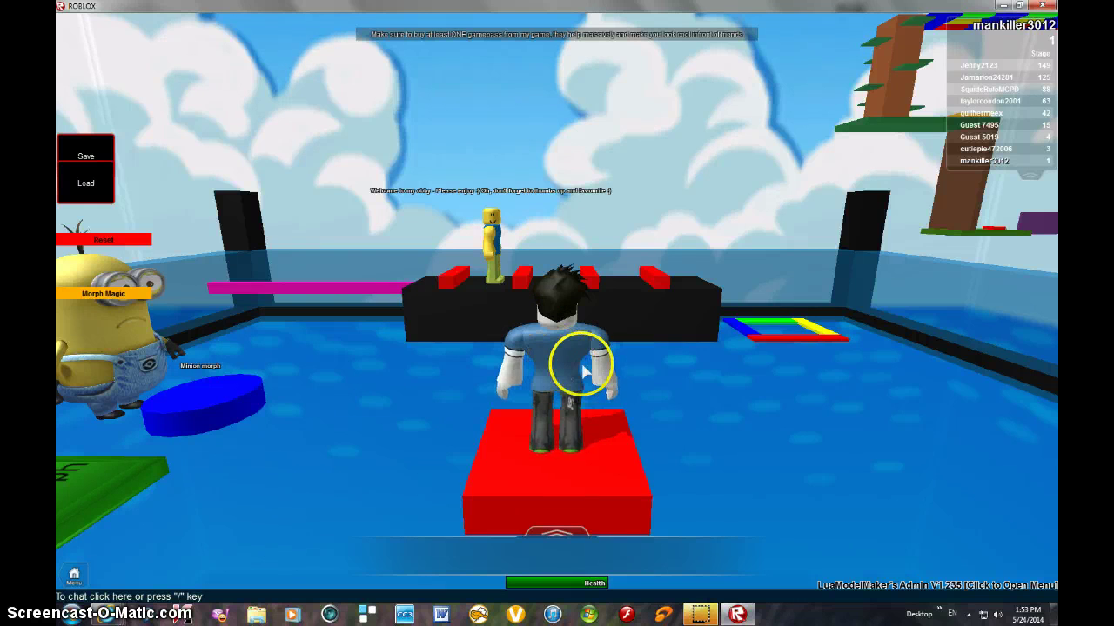
Walk around the spawn pool, looking over the area and the VIP room.
key("w")
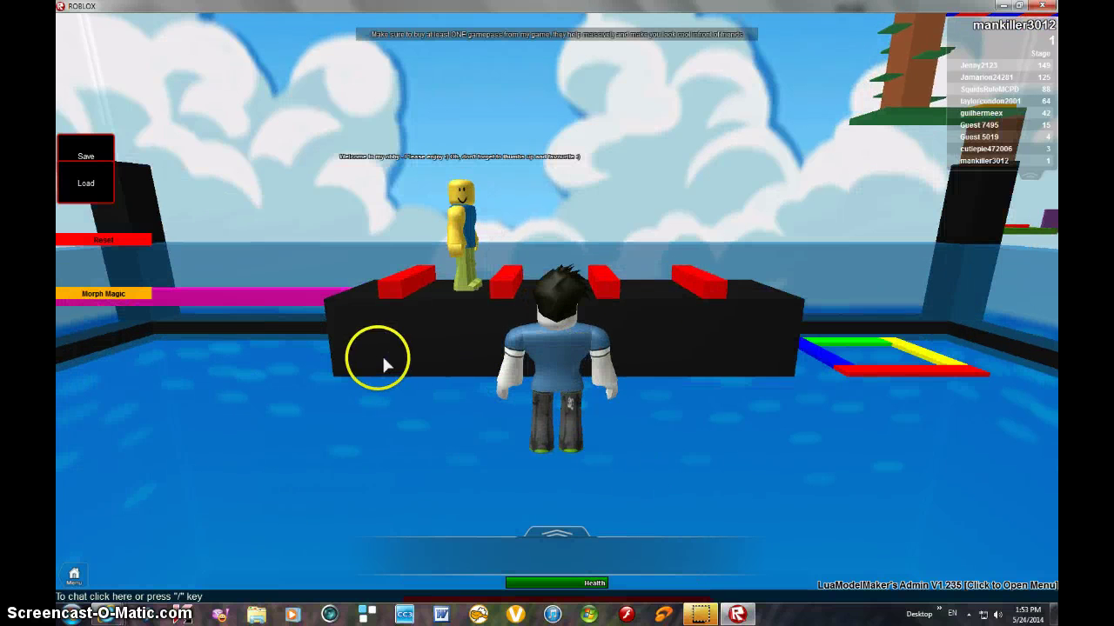
key("a")
left_click_drag(371, 352, 441, 309)
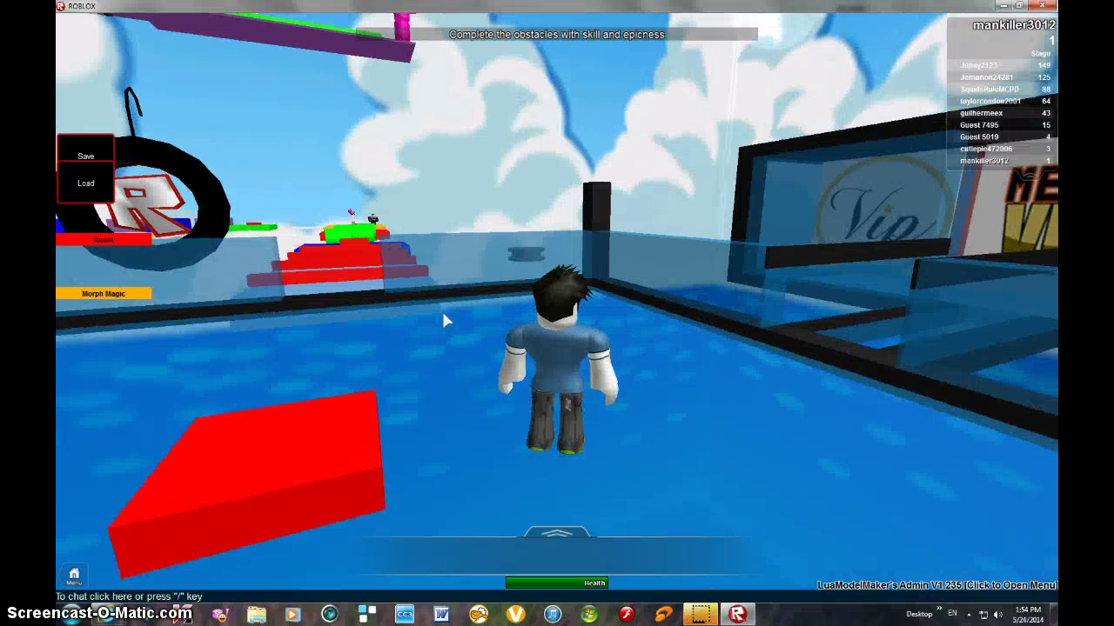
key("d")
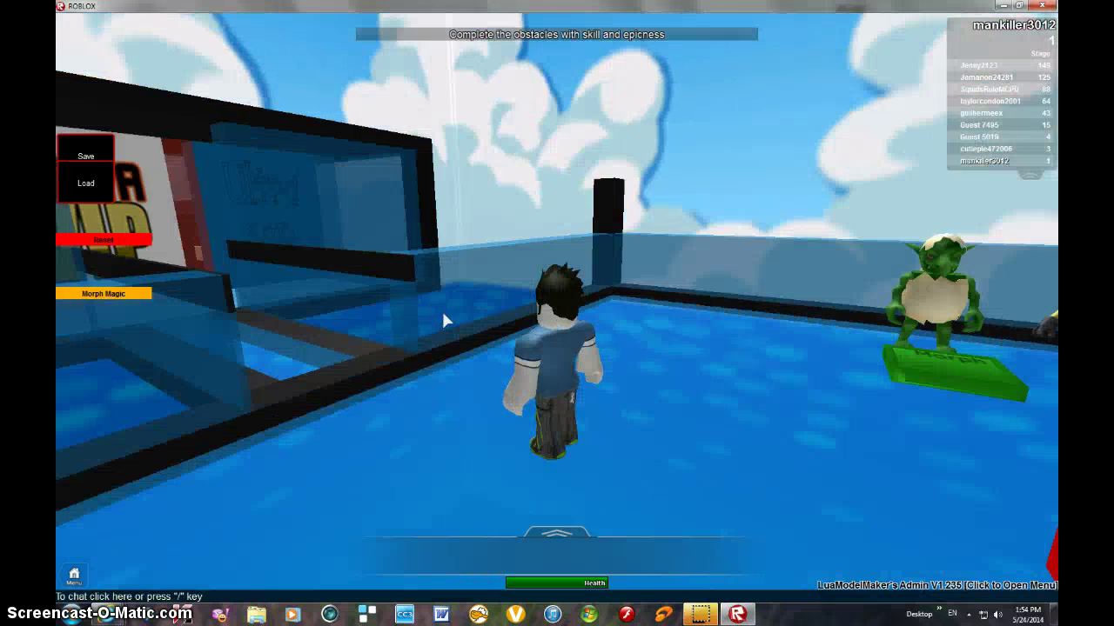
key("w")
key("w")
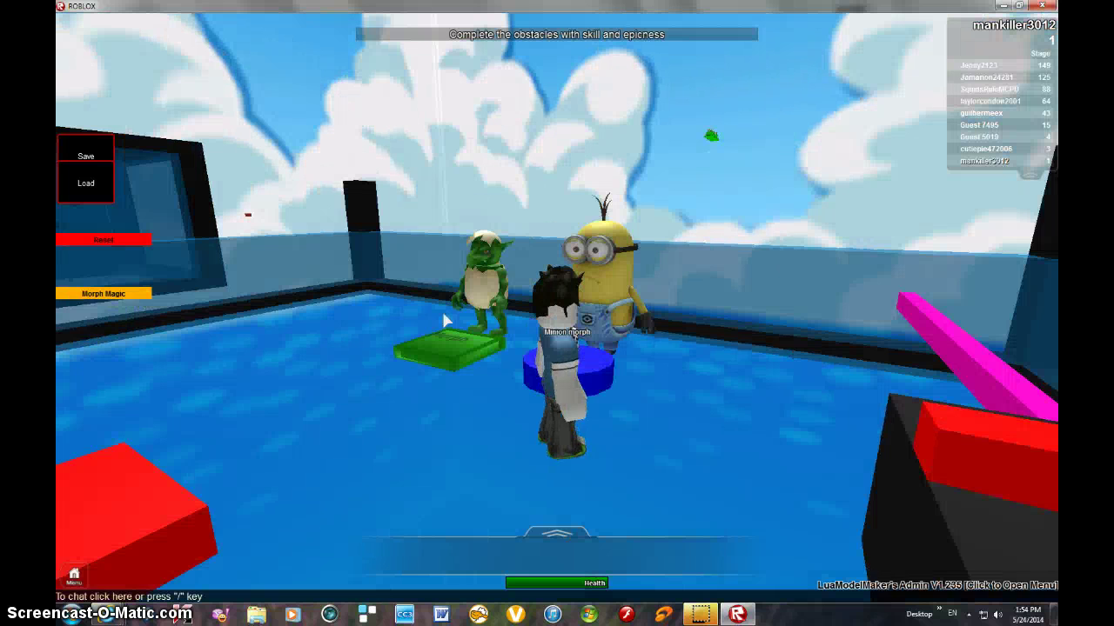
Step onto the blue Minion morph pad and swing the view around the new minion.
key("w")
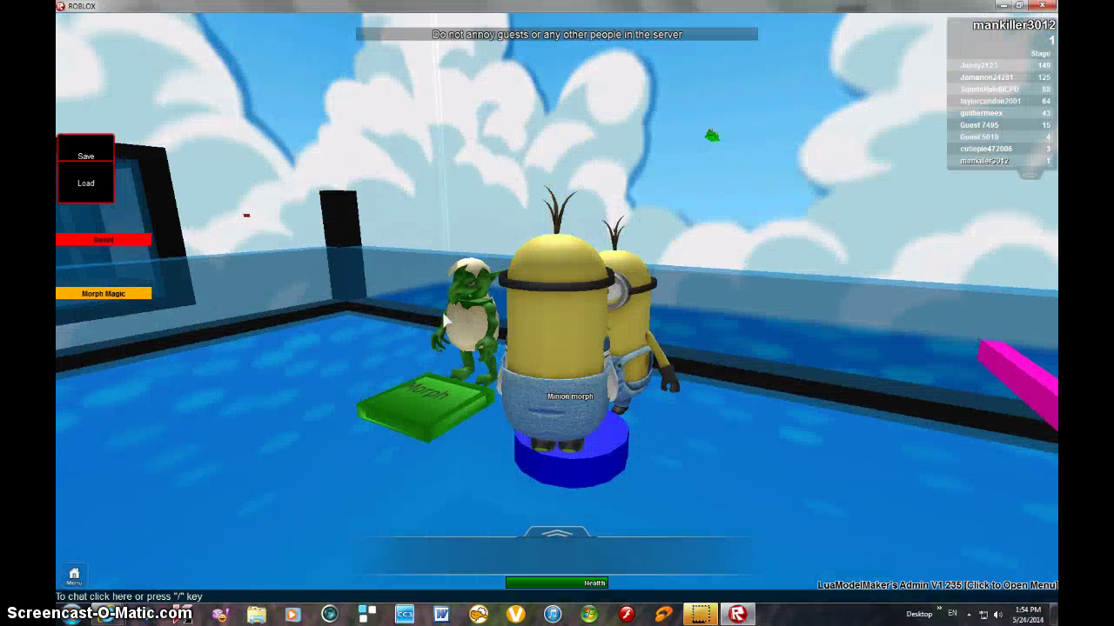
key("w")
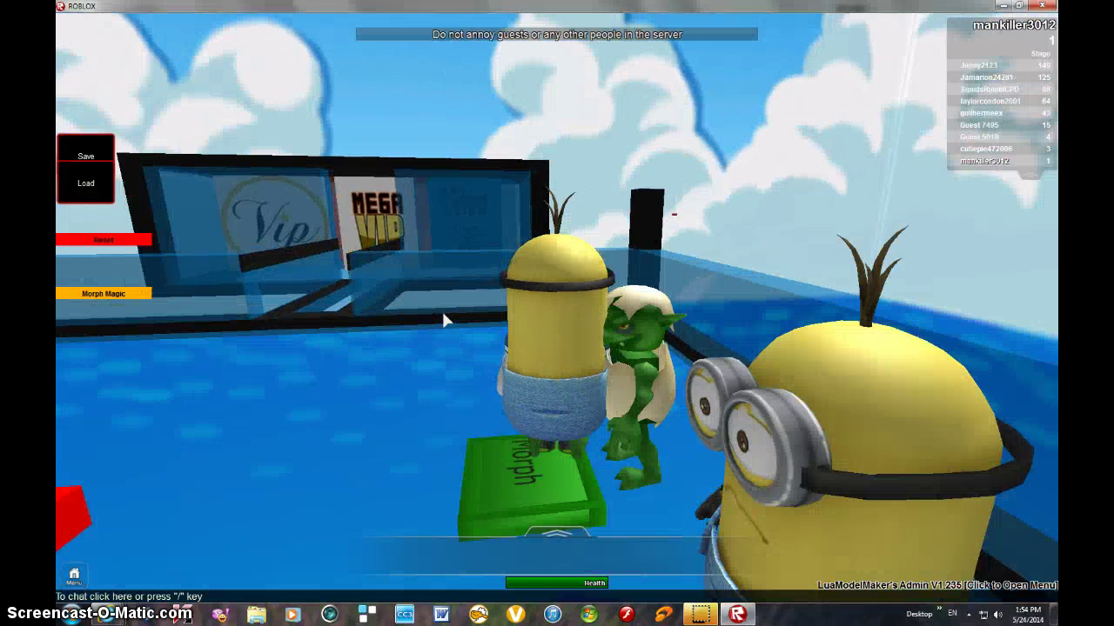
key("w")
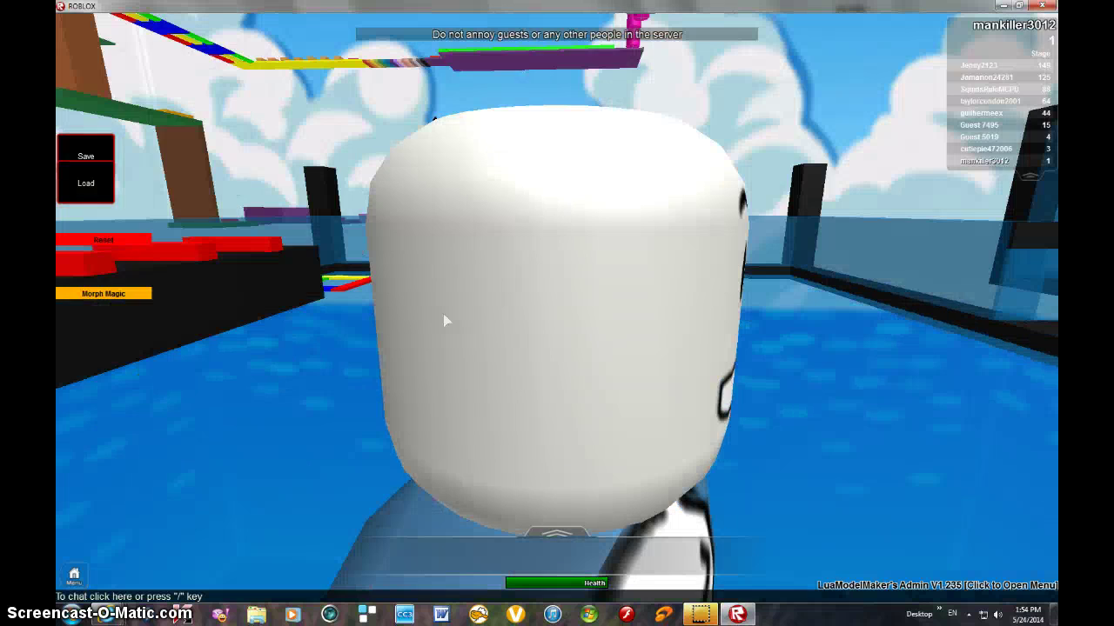
key("w")
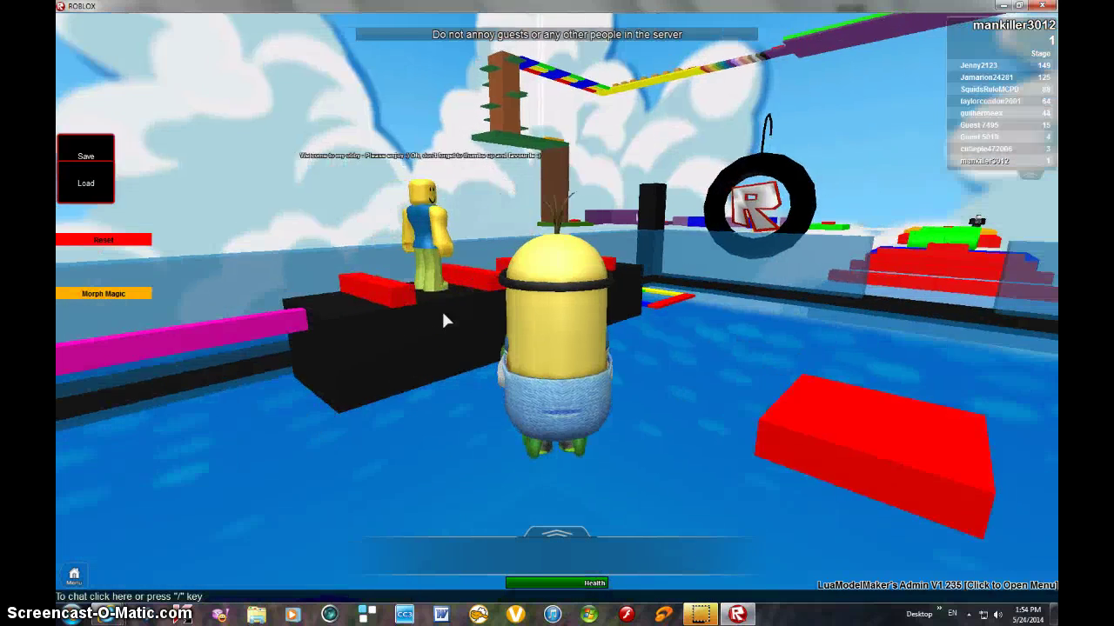
key("Left")
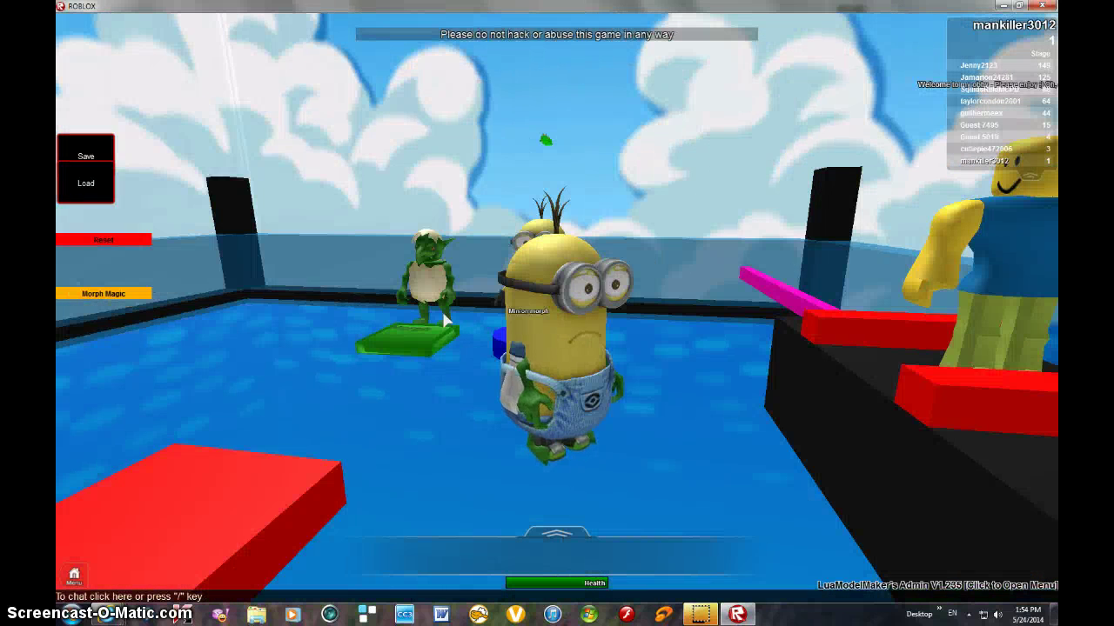
key("Left")
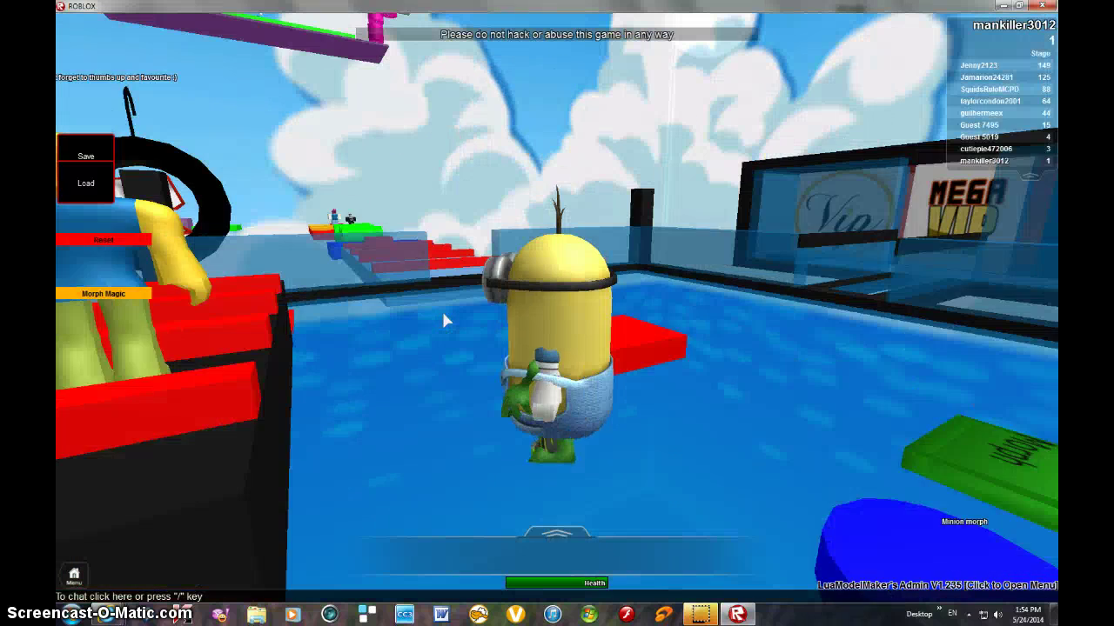
Walk the minion over a red platform and across the pool, turning the camera toward the obby start.
key("w")
key("Left")
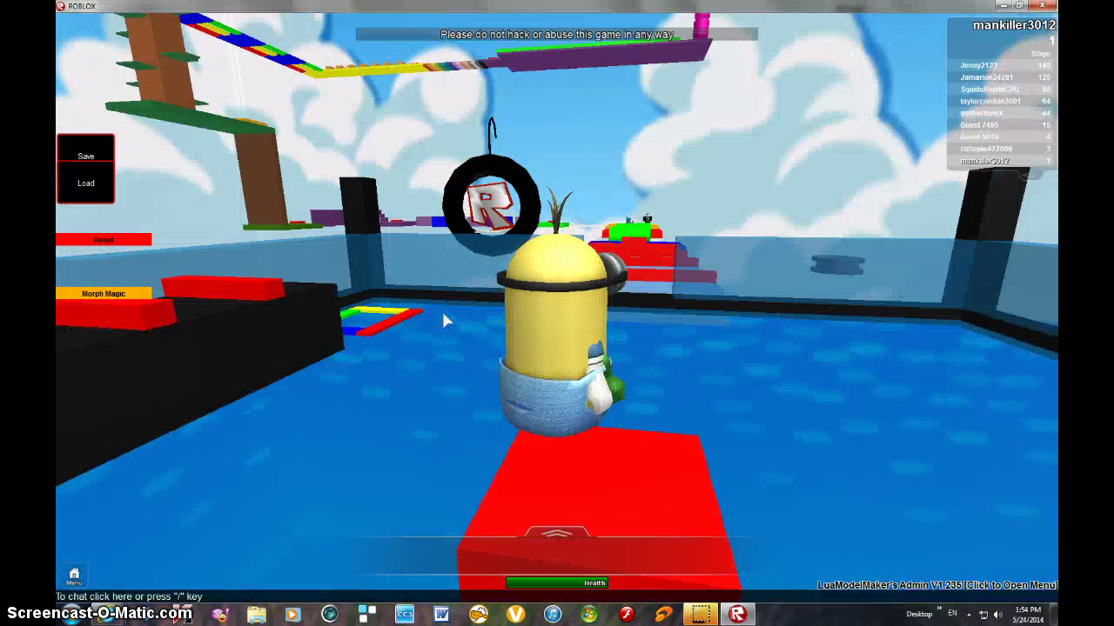
key("Left")
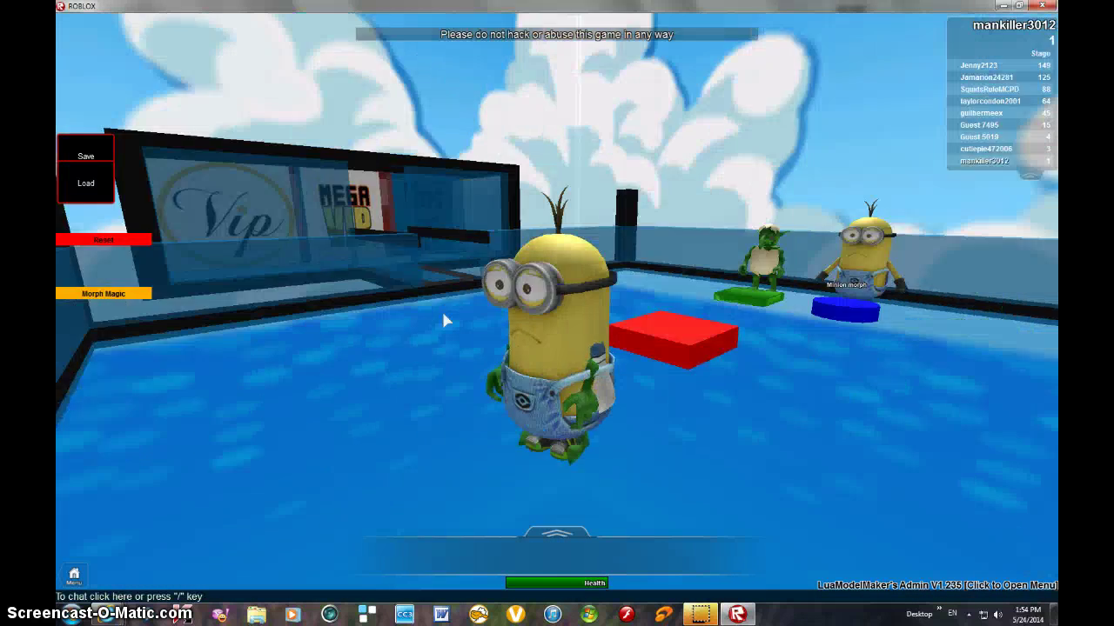
key("Left")
key("s")
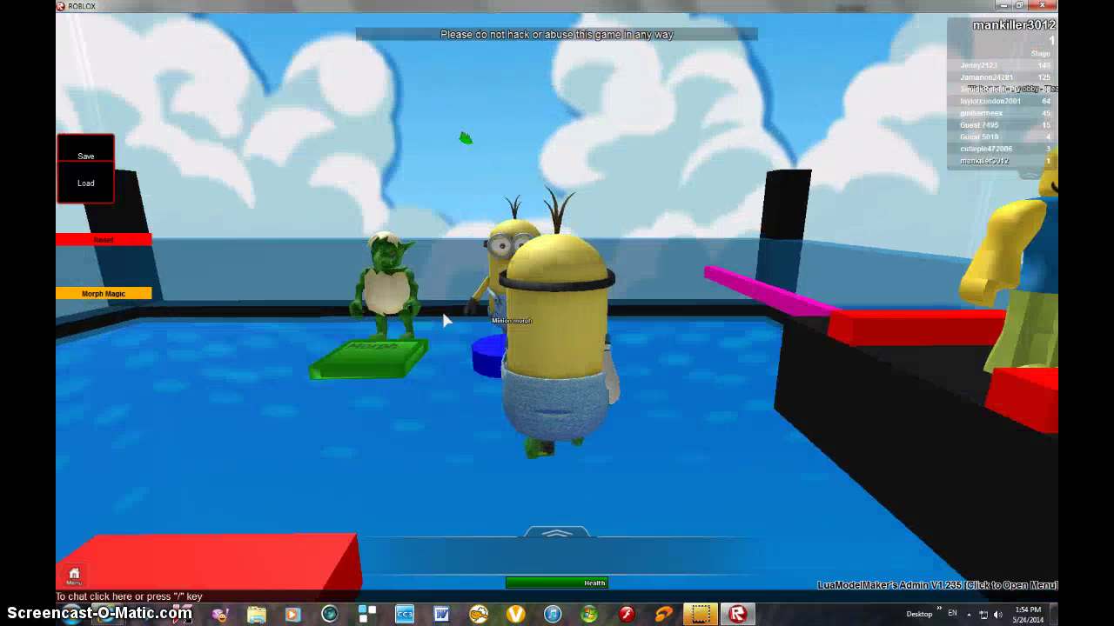
key("Left")
key("Left")
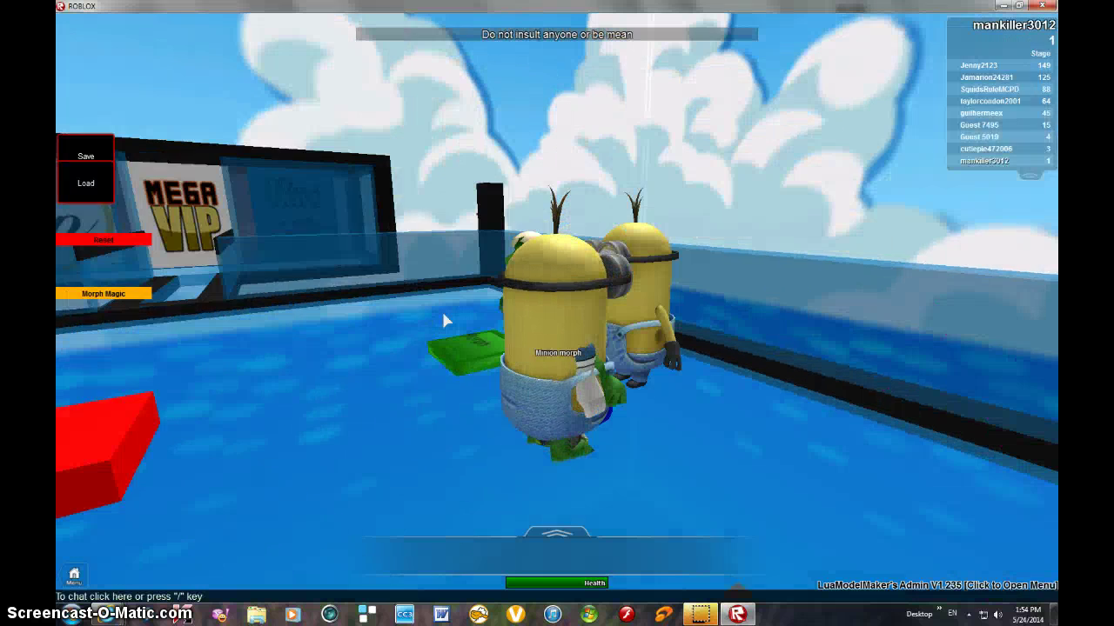
key("Right")
key("Right")
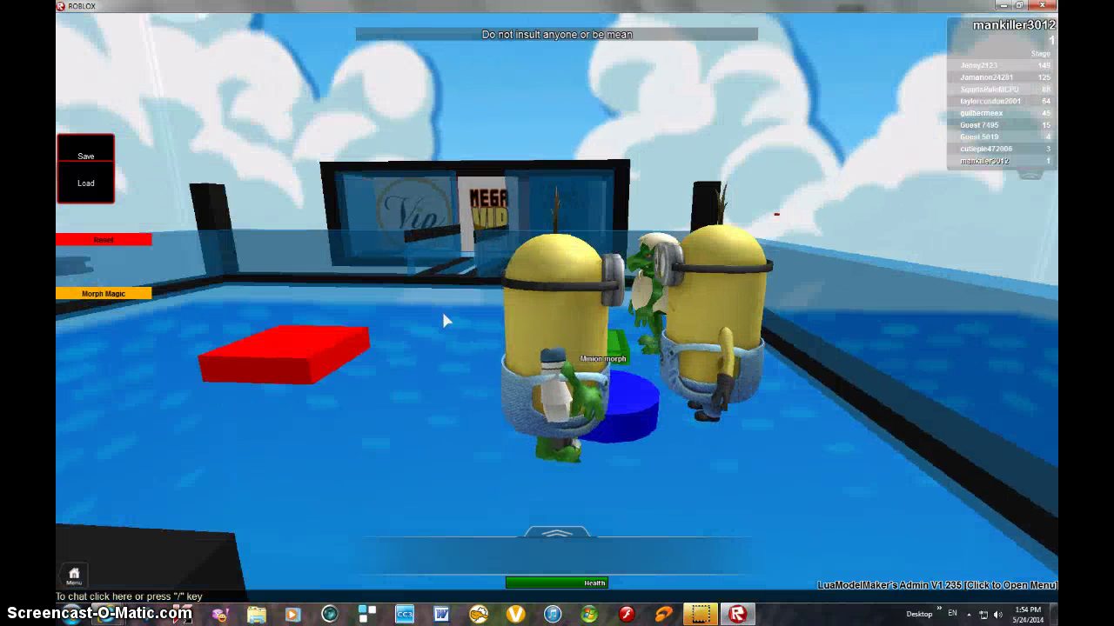
key("Right")
key("Right")
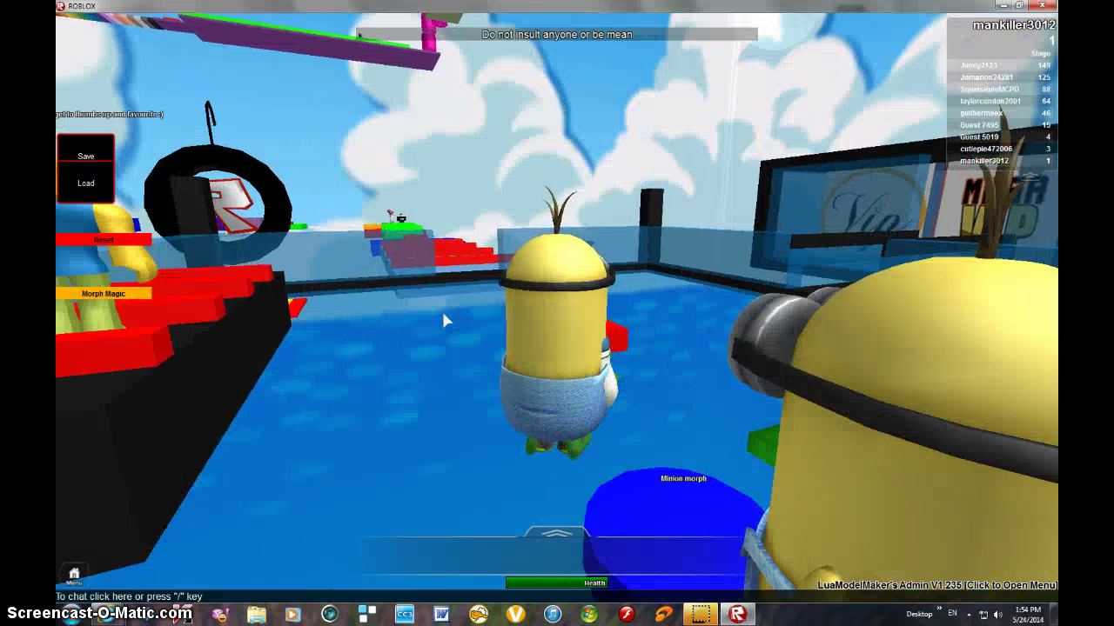
key("Right")
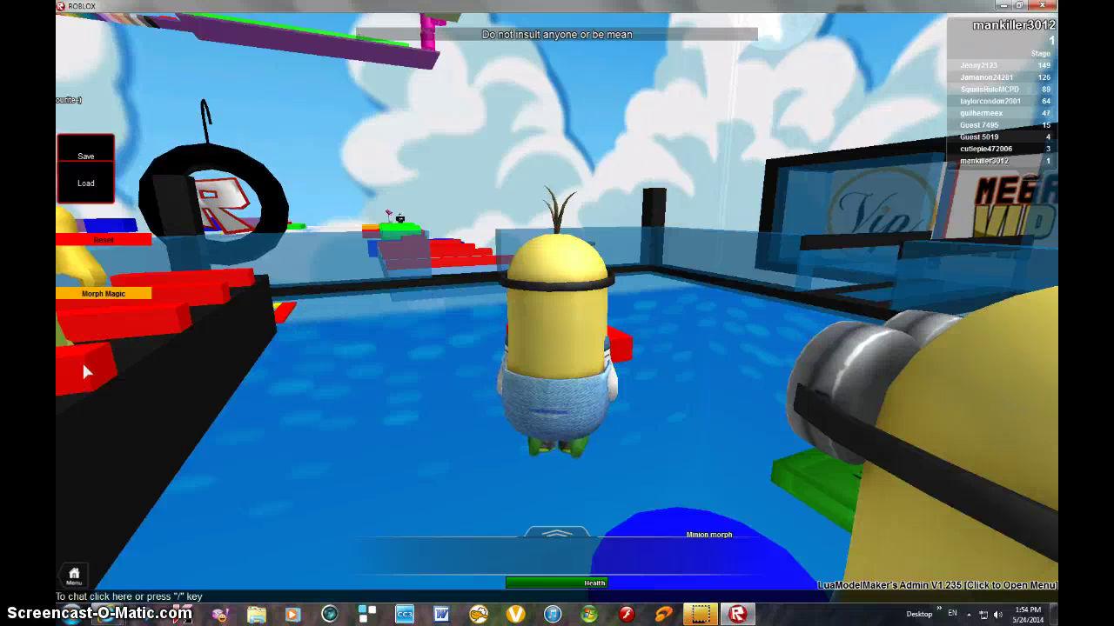
left_click(78, 570)
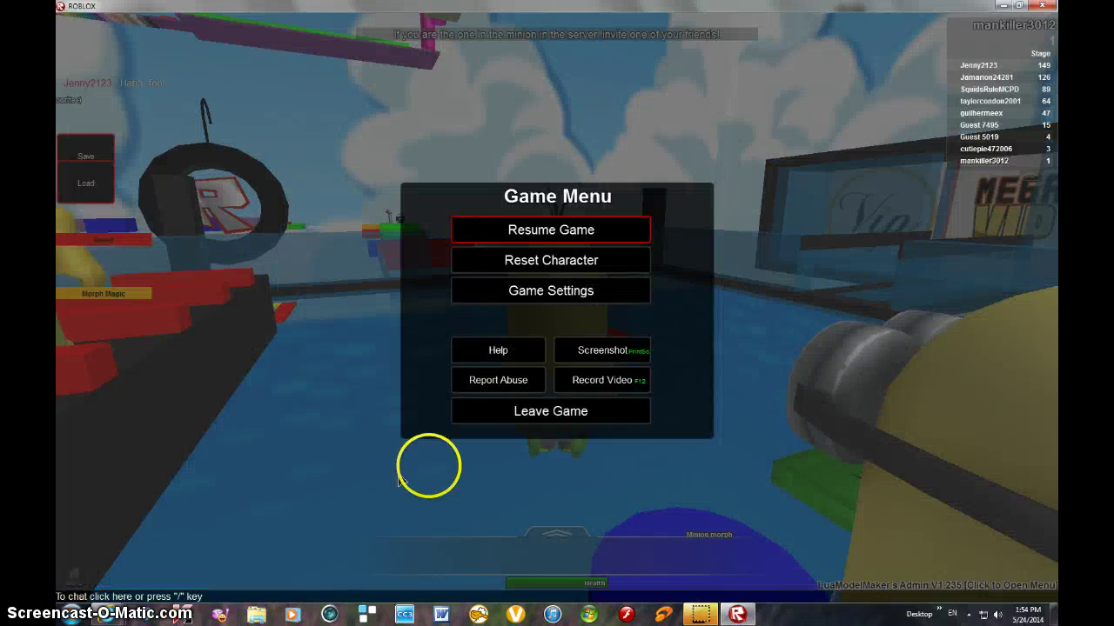
left_click(529, 287)
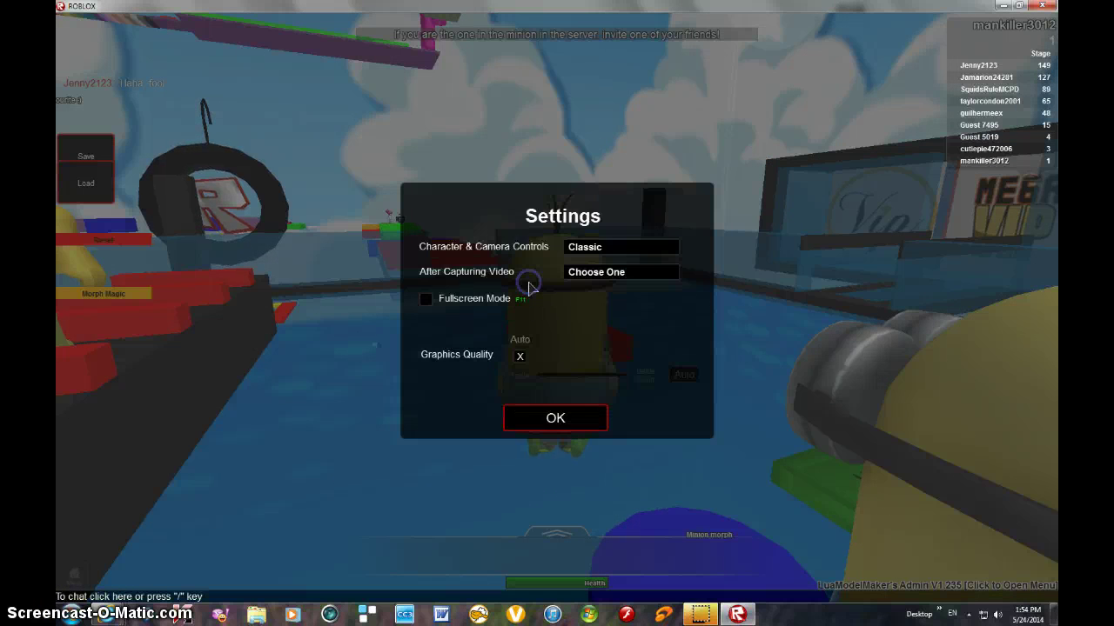
left_click(557, 418)
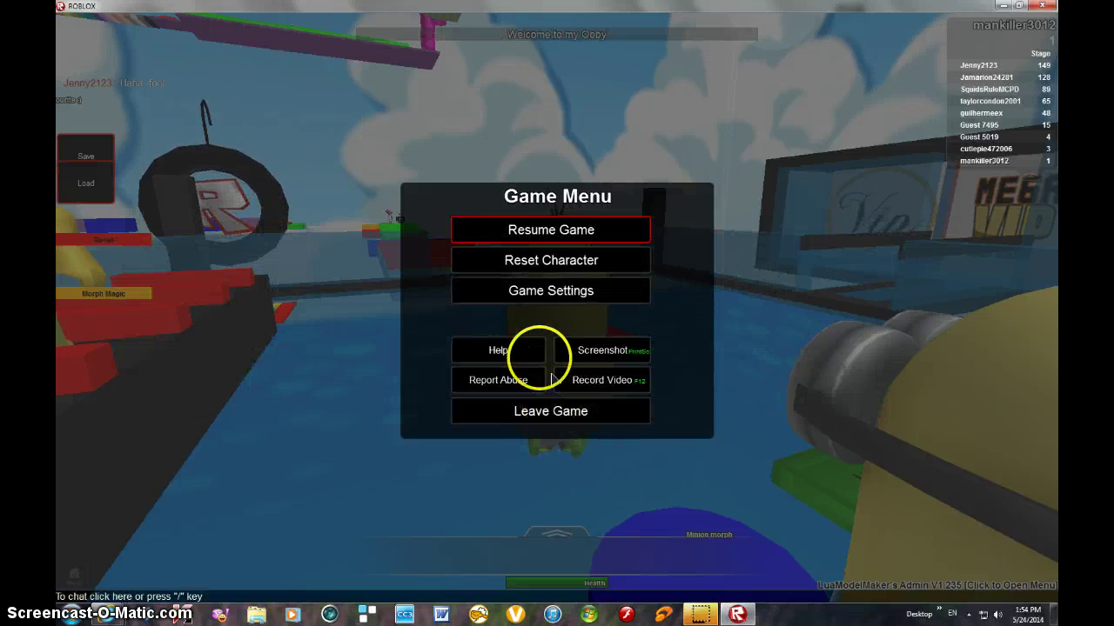
left_click(522, 351)
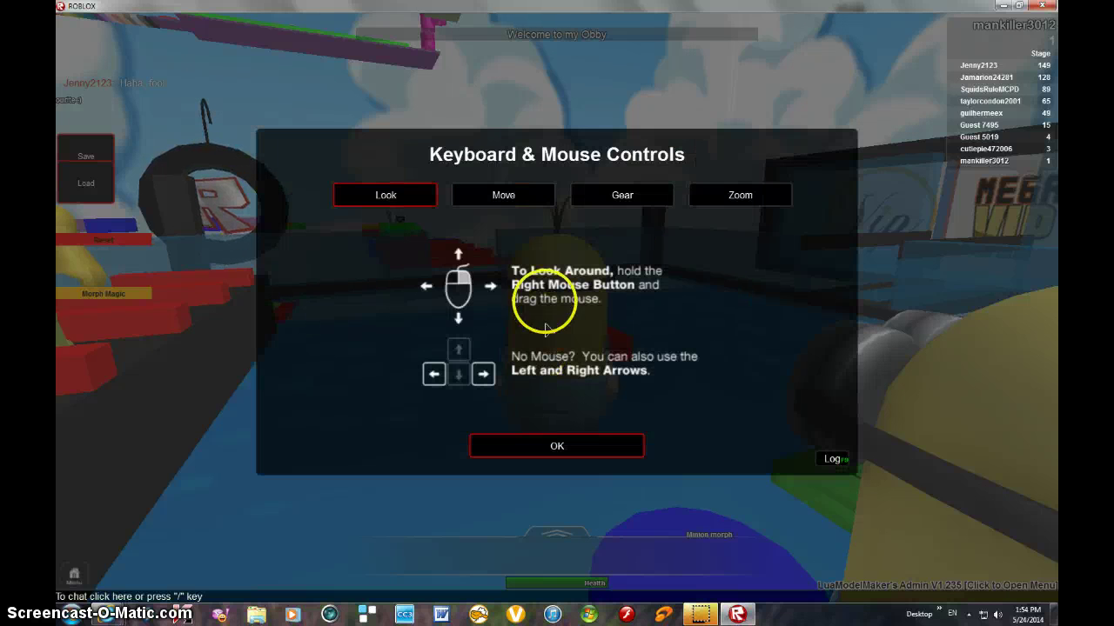
left_click(621, 197)
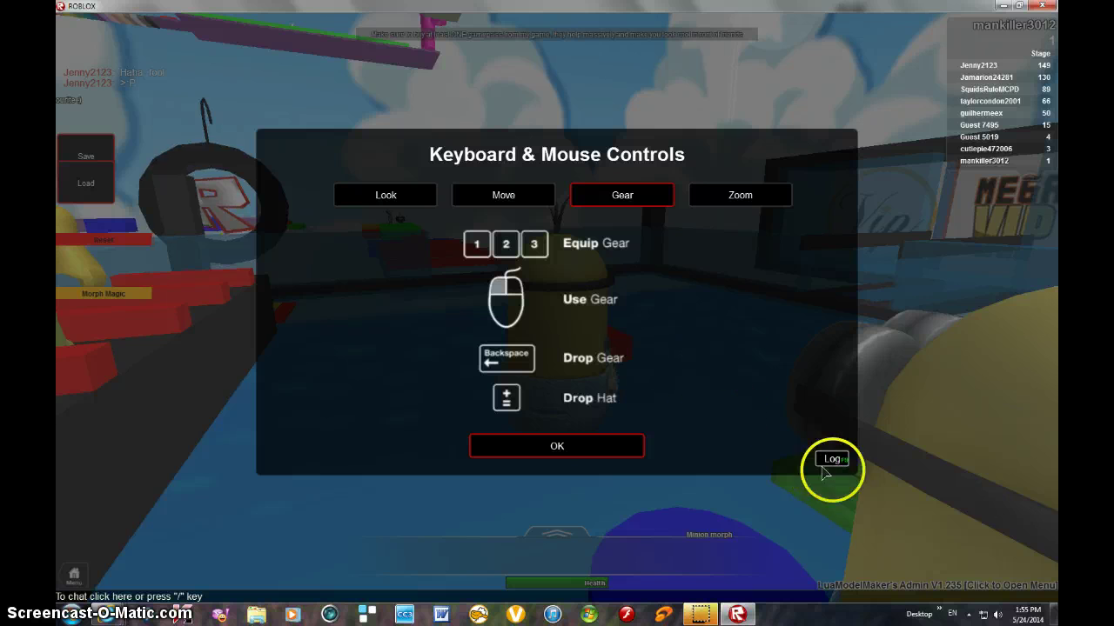
left_click(574, 451)
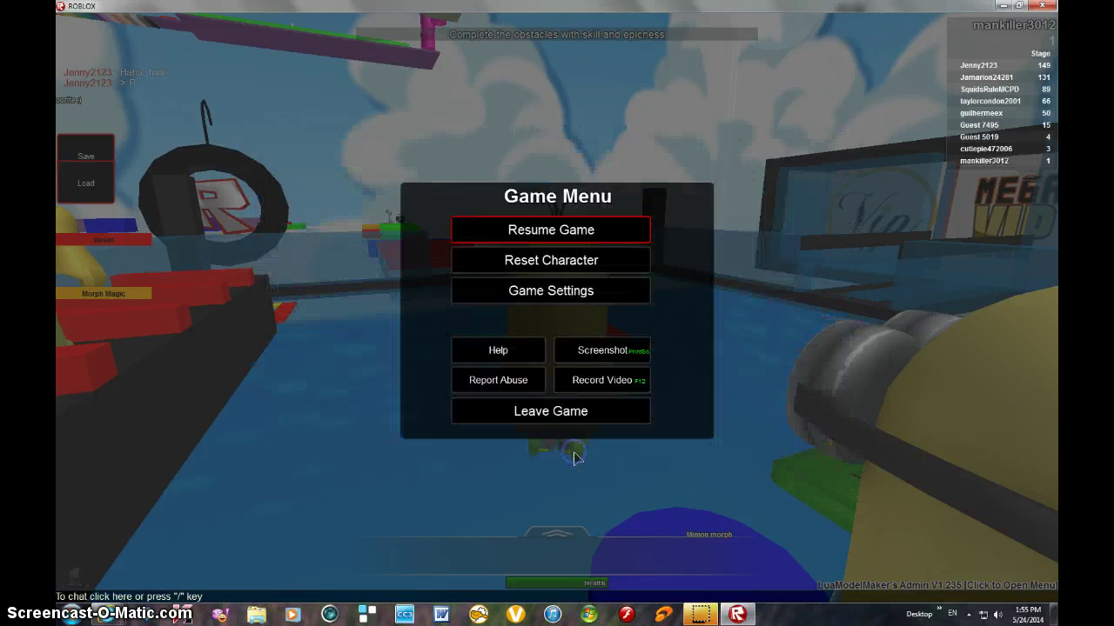
left_click(564, 229)
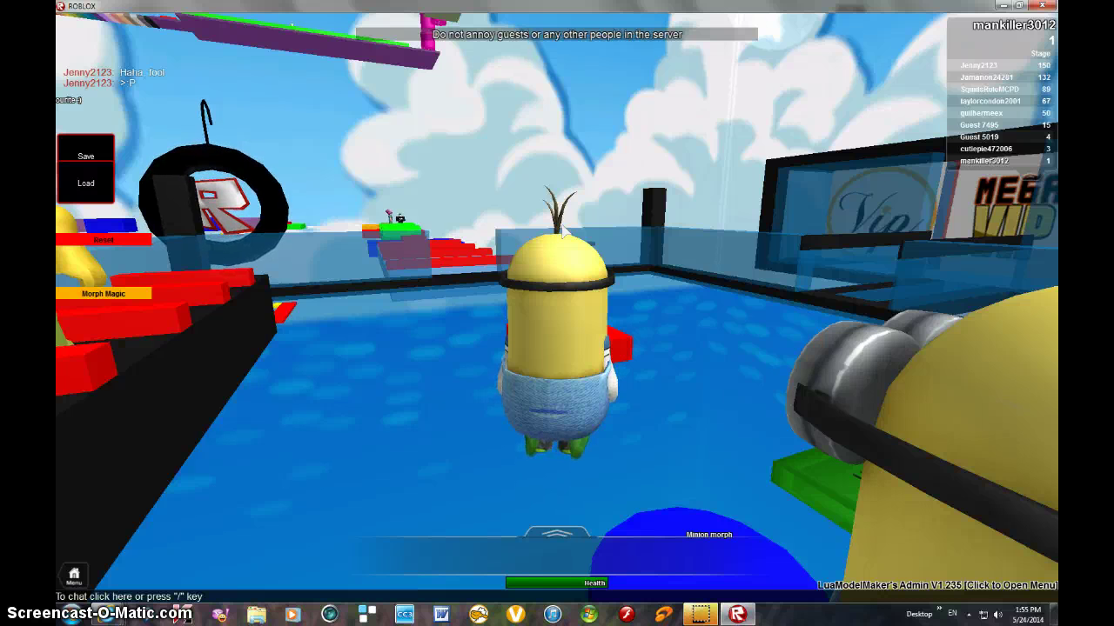
Run the minion onto the red obby steps, orbiting the camera, until it falls apart.
key("w")
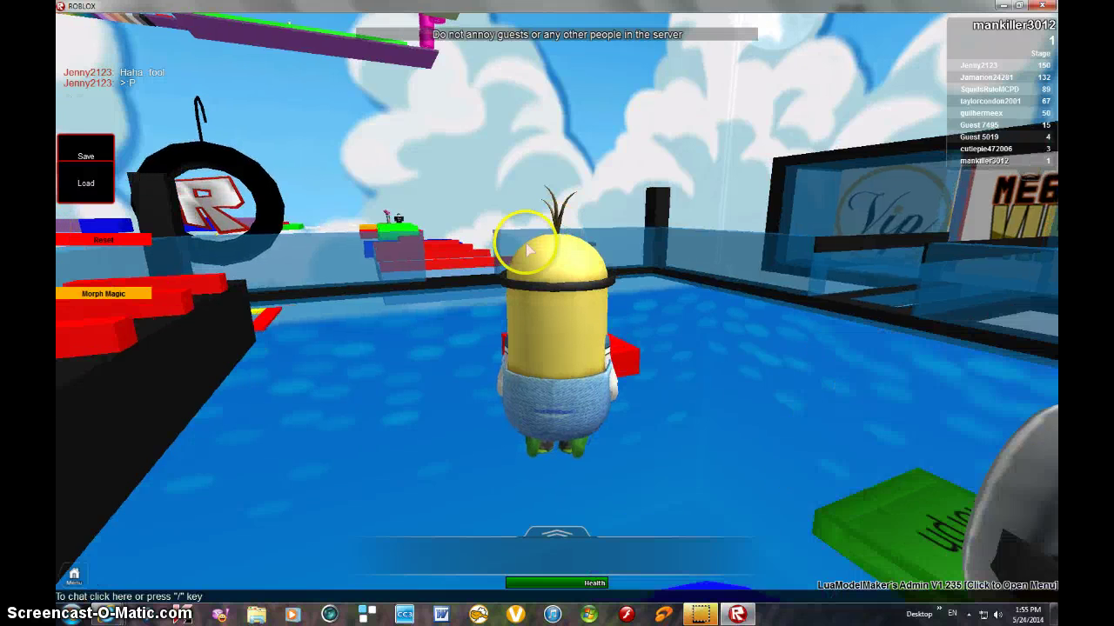
left_click_drag(443, 293, 700, 302)
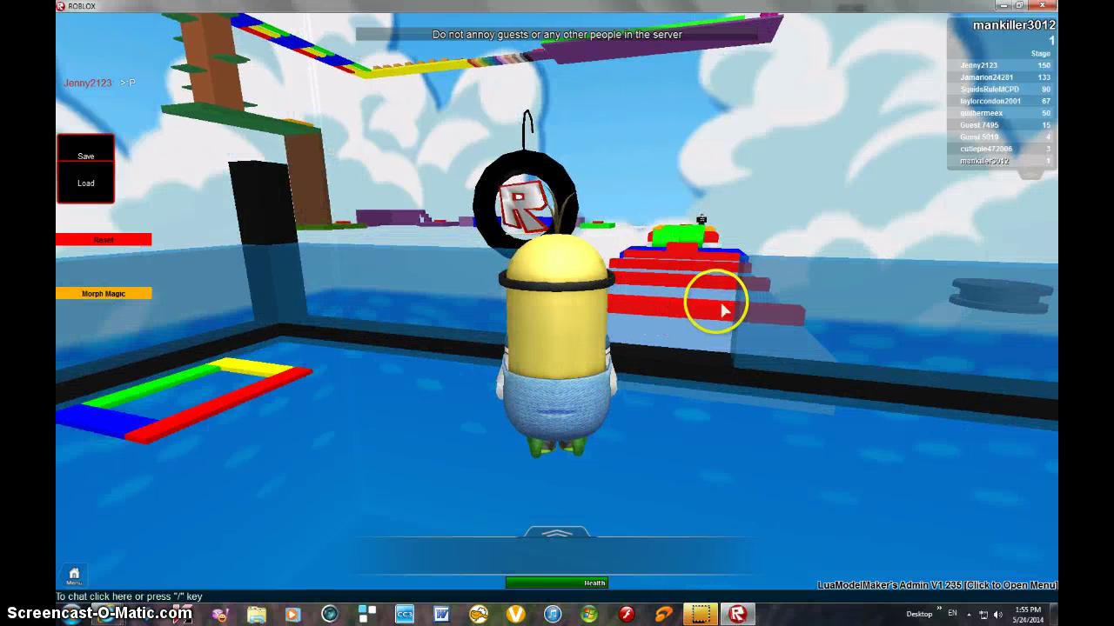
left_click_drag(729, 307, 719, 308)
key("Left")
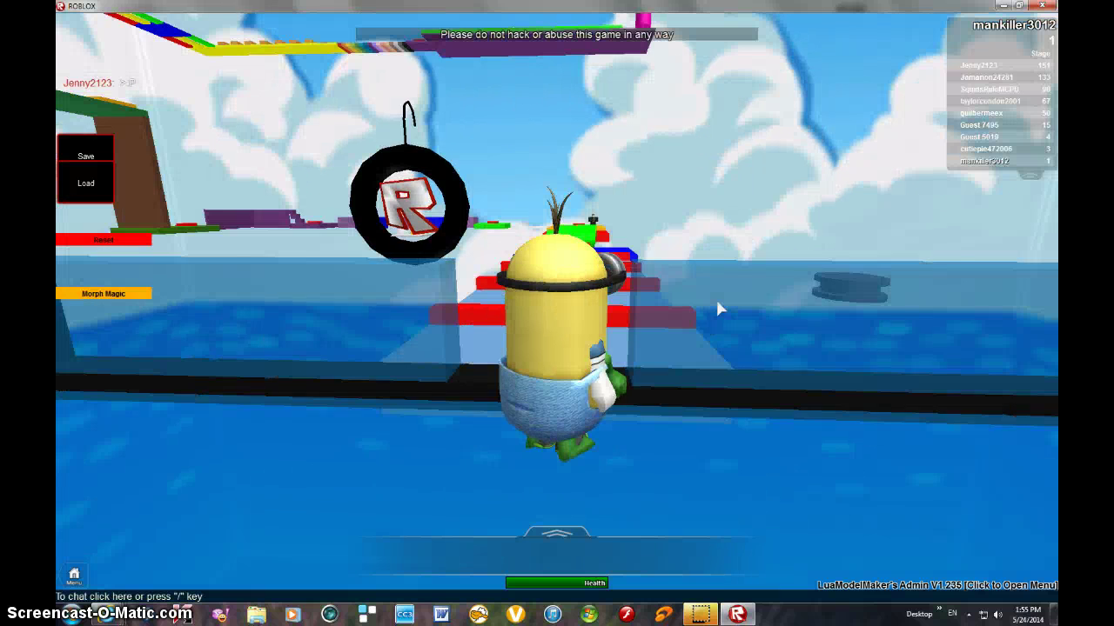
key("w")
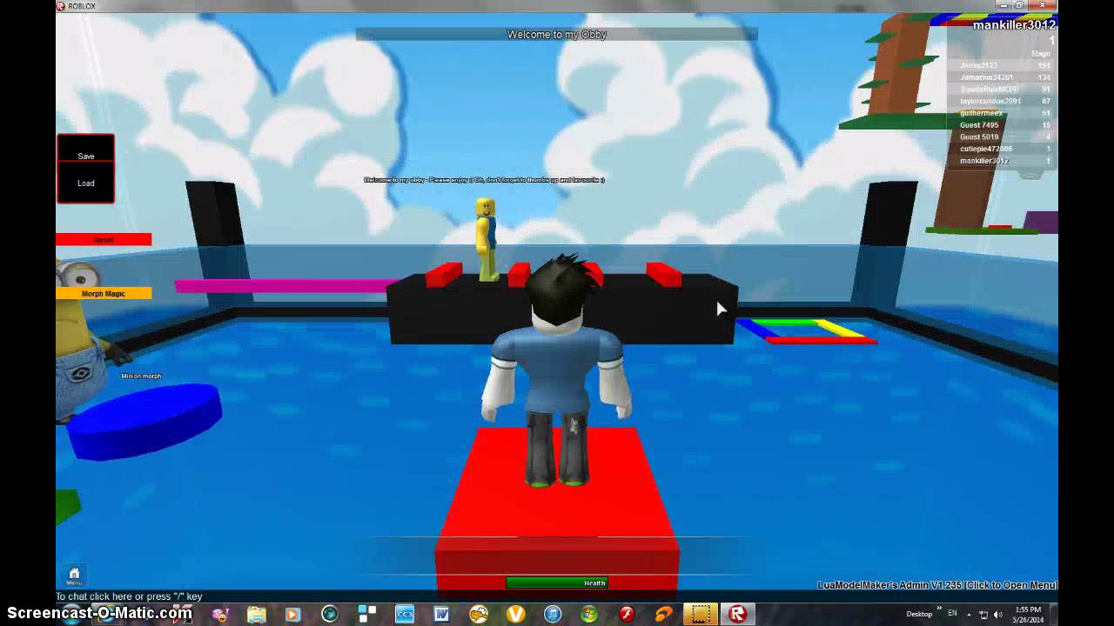
Turn the view from the morph pads toward the obstacle course and the red staircase.
key("Left")
key("Left")
key("Left")
key("Left")
key("Left")
key("Left")
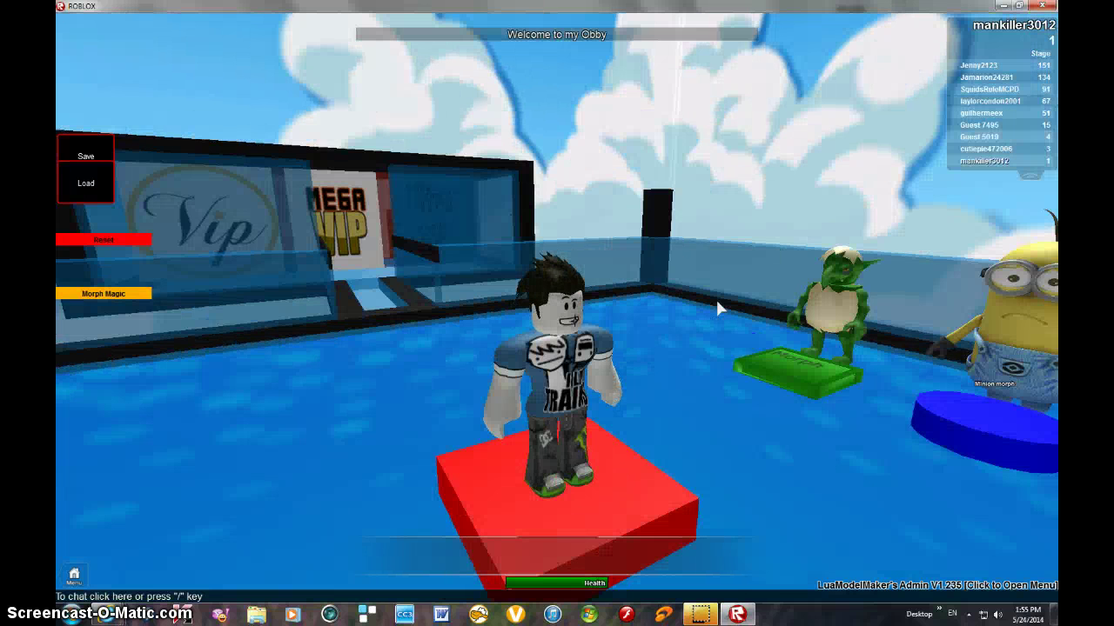
key("Left")
key("Left")
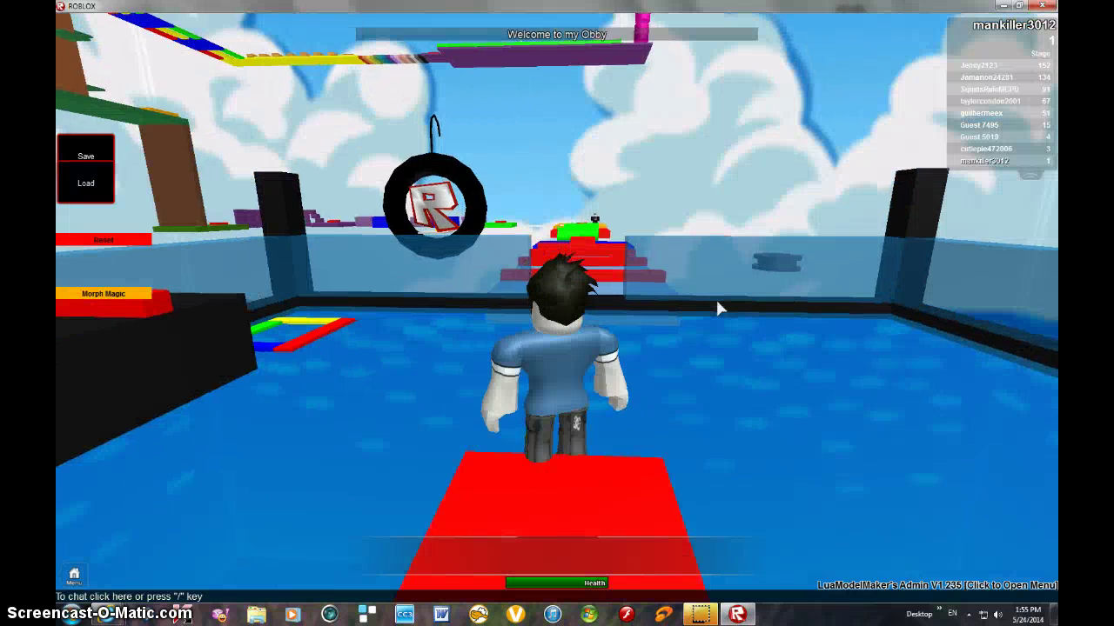
key("w")
key("Right")
key("Right")
key("Right")
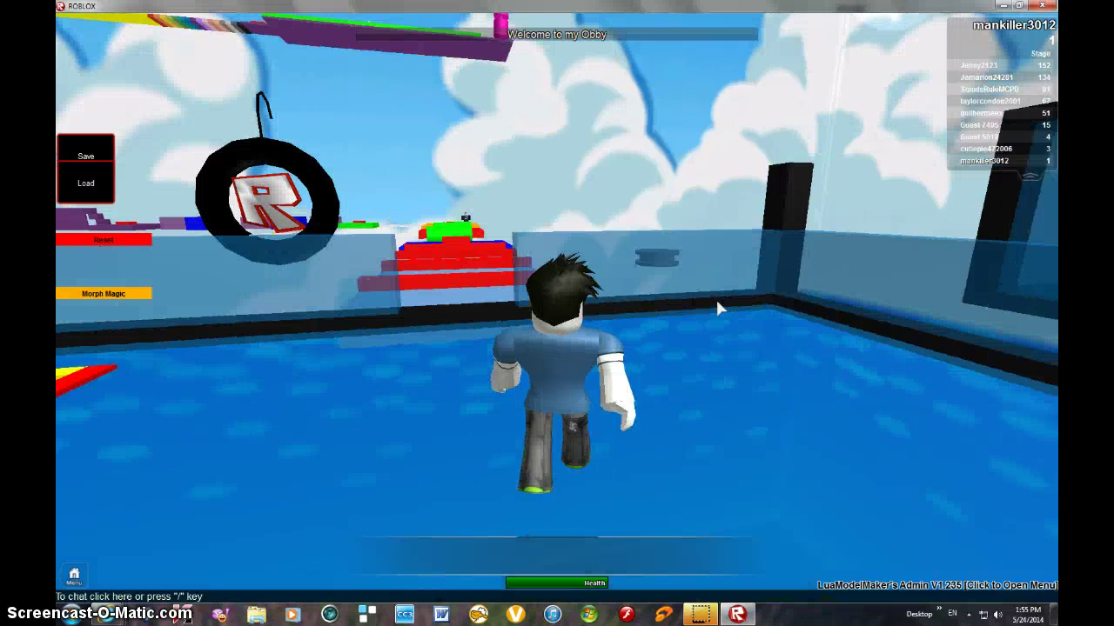
key("Right")
Climb the red staircase up to the blue platform.
key("w")
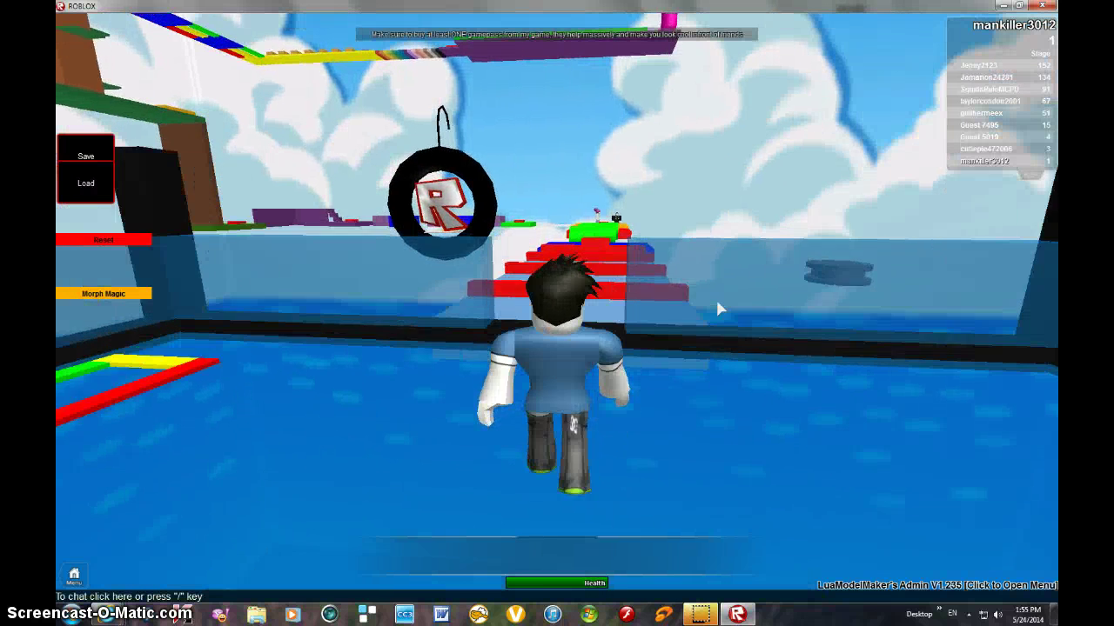
key("w")
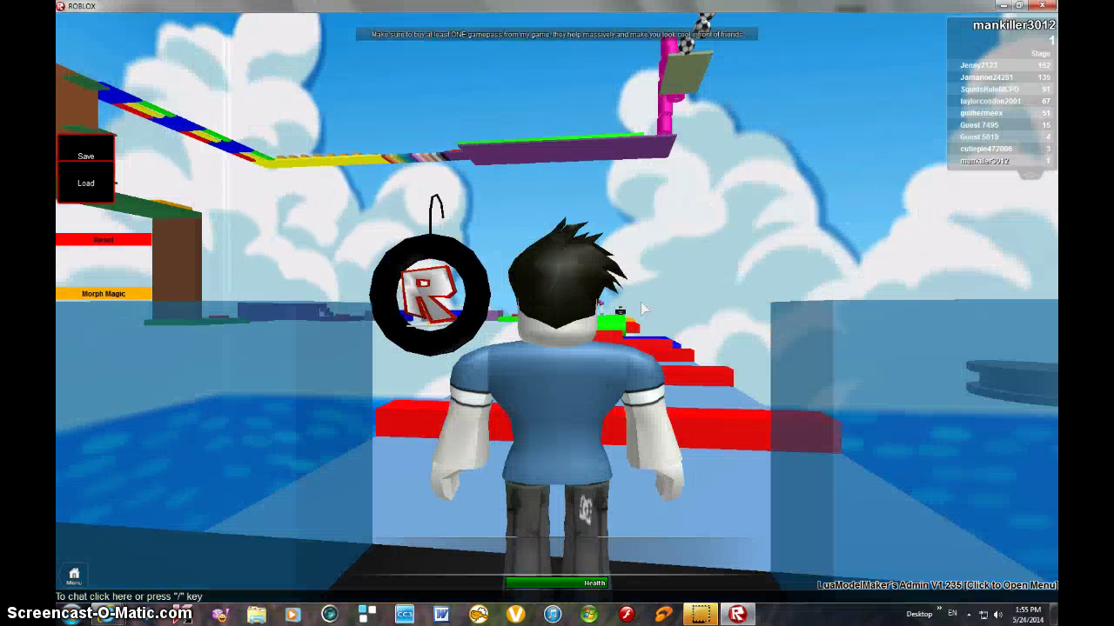
scroll(557, 307, "up", 5)
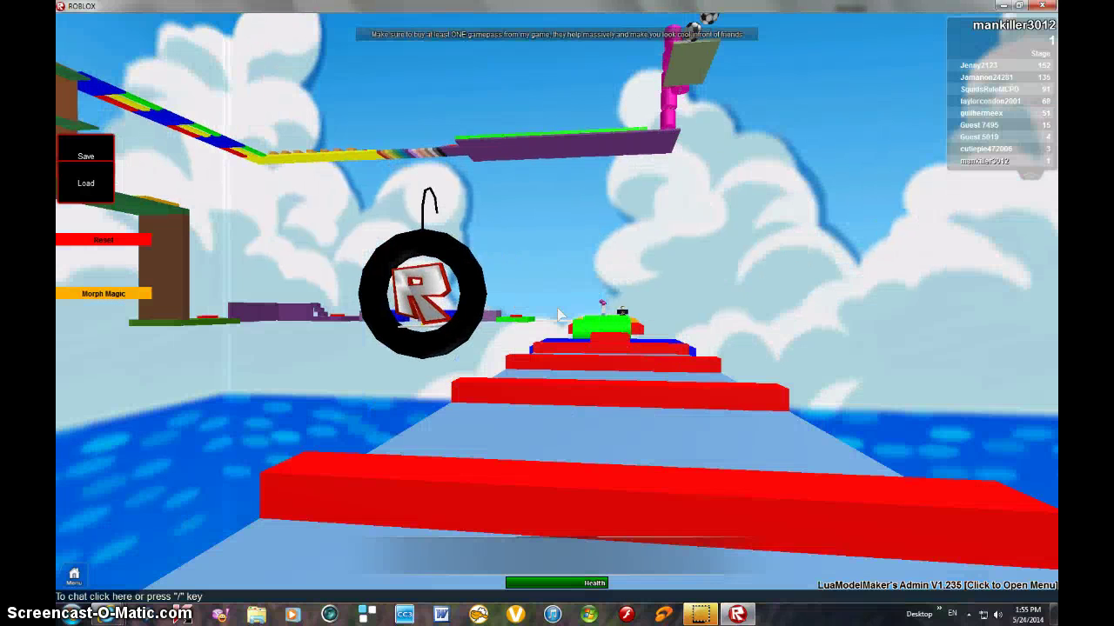
key("w")
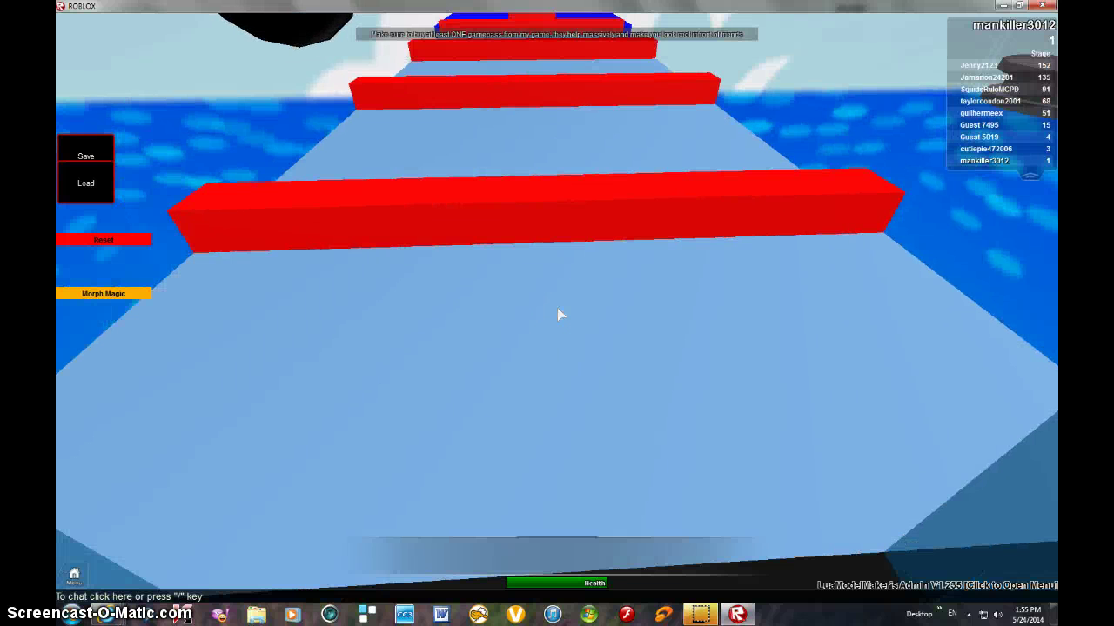
key("w")
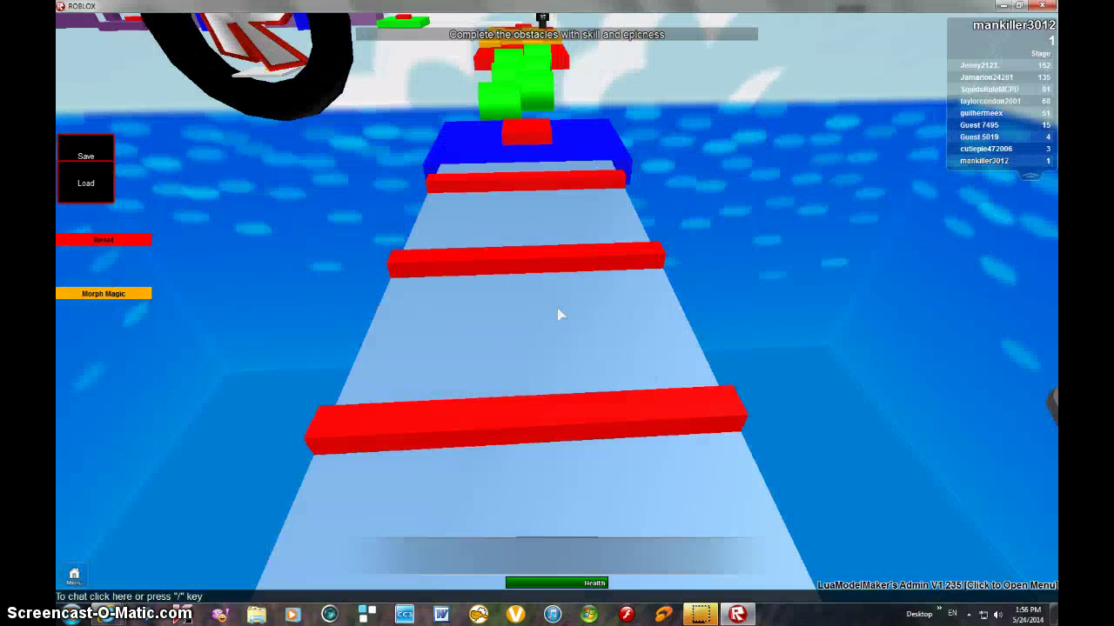
key("w")
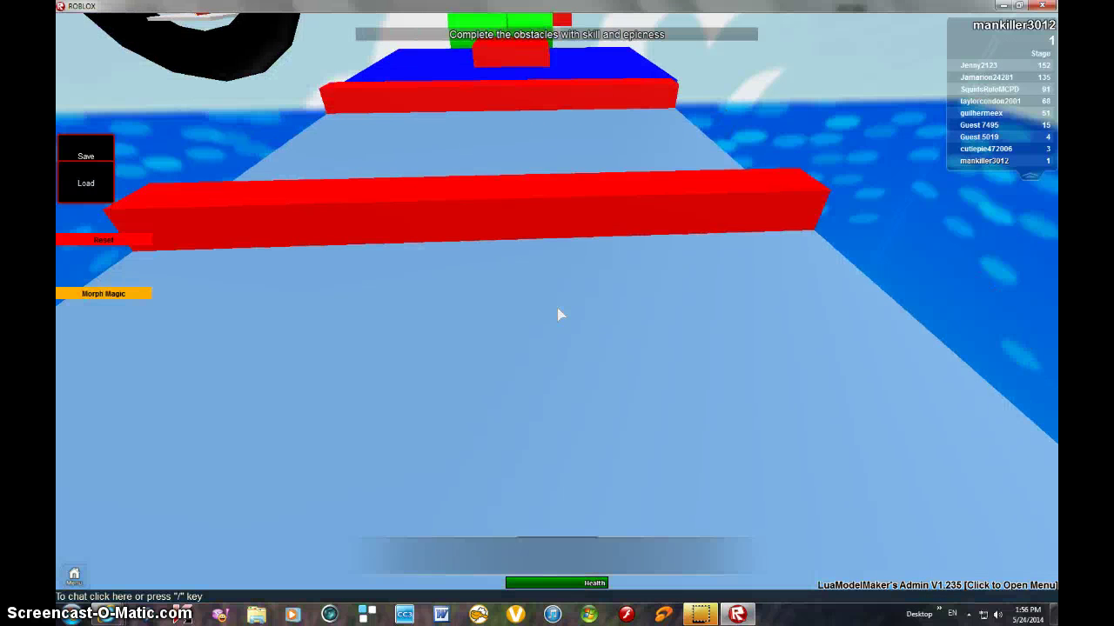
key("w")
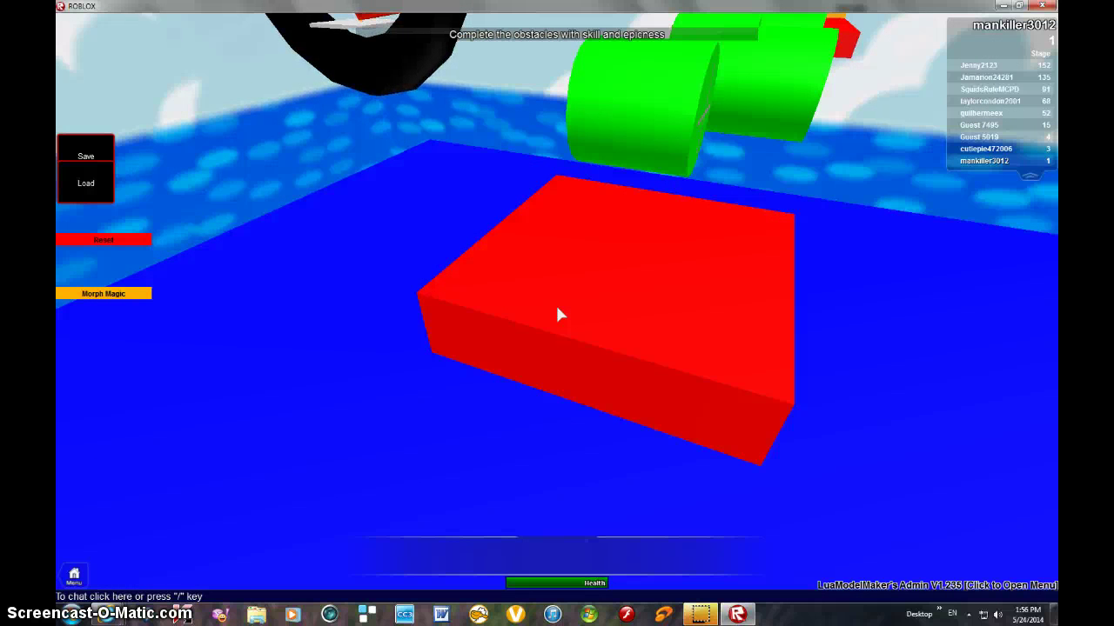
Reach stage 2 on the green cylinders, then fall into the water jumping along them.
left_click_drag(555, 303, 560, 313)
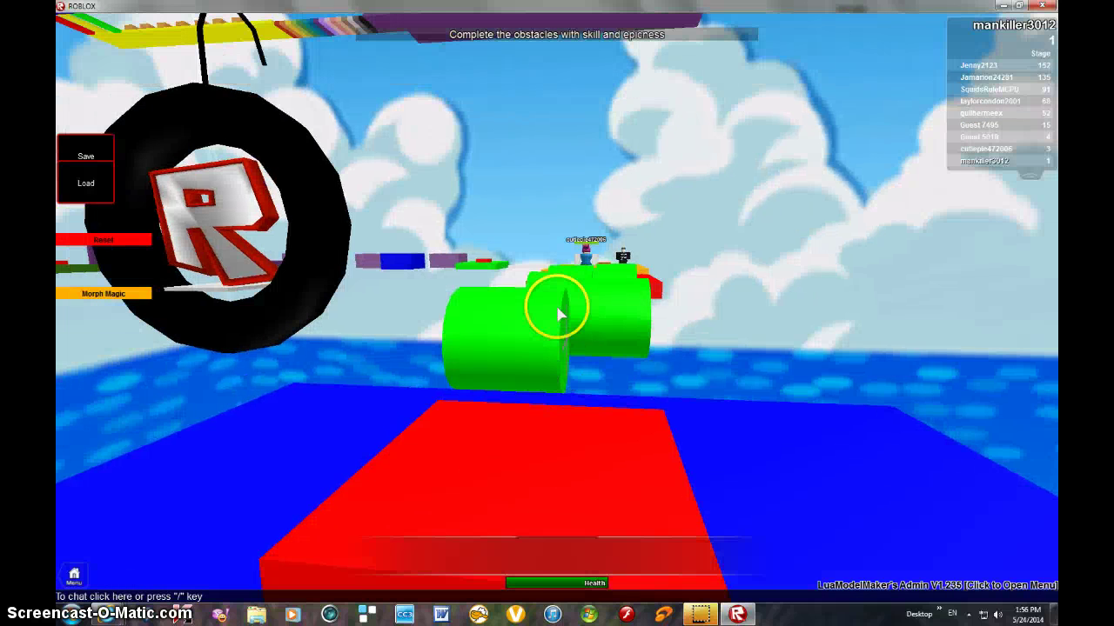
key("w")
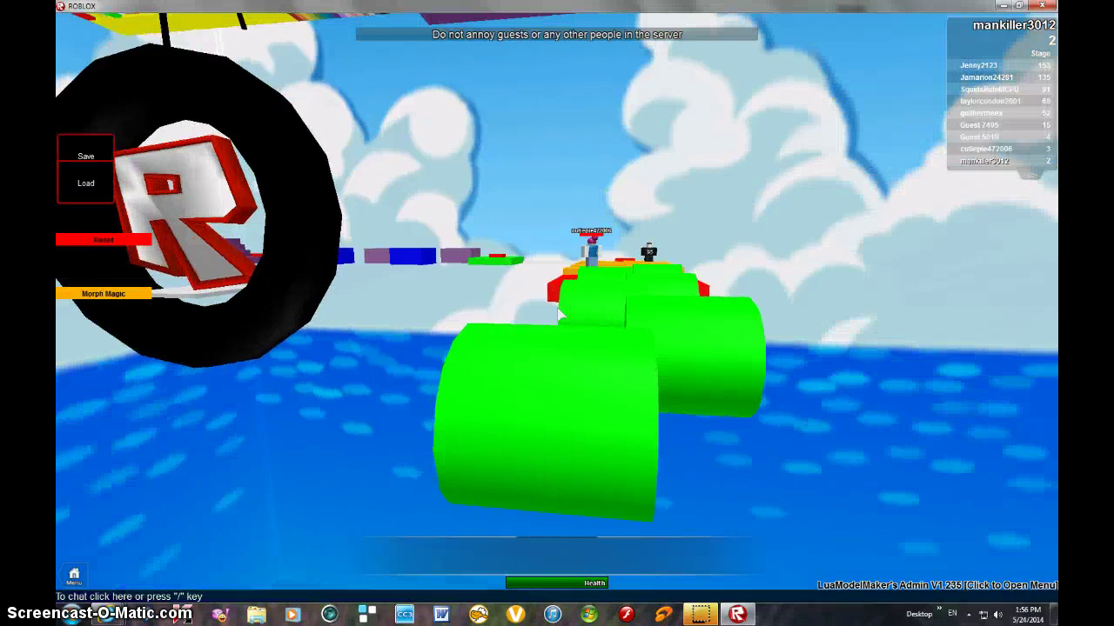
left_click_drag(560, 313, 560, 315)
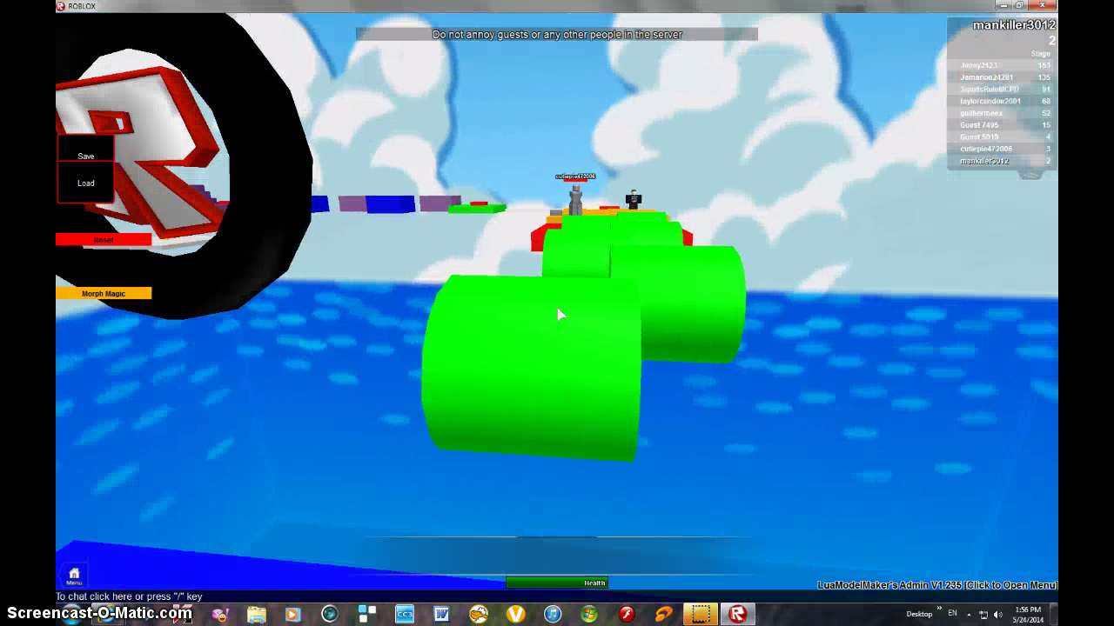
key("w")
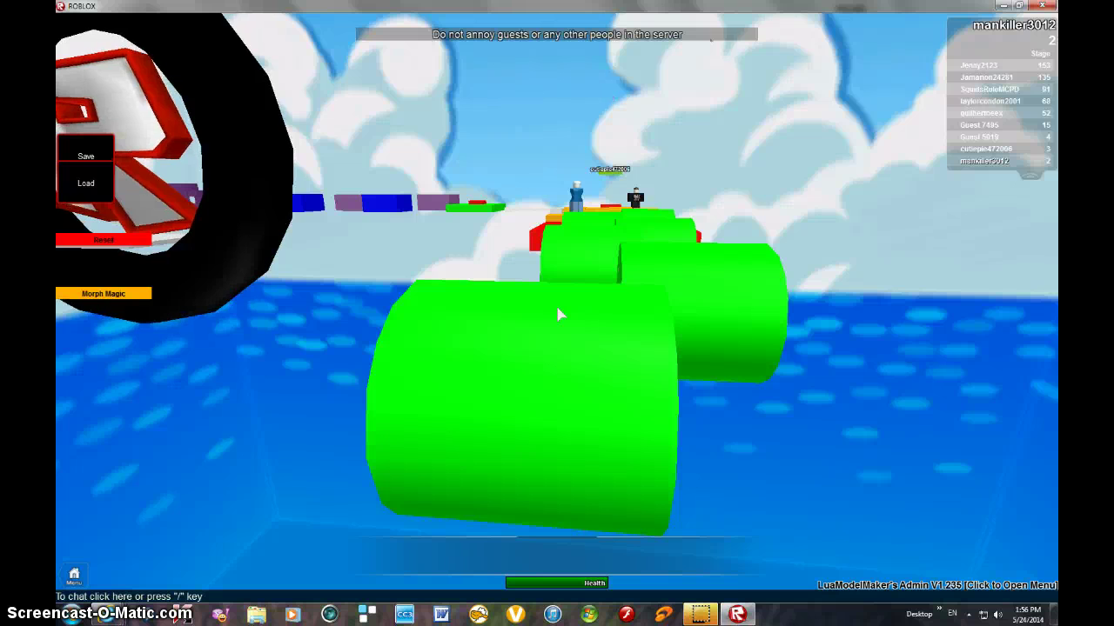
key("w")
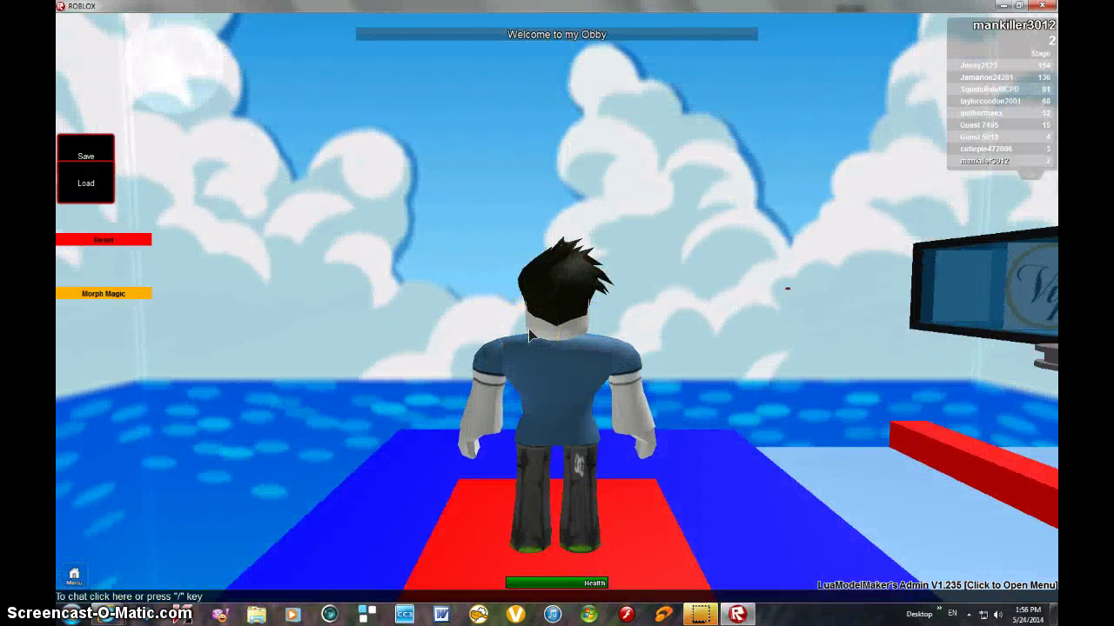
scroll(529, 335, "up", 3)
scroll(529, 335, "up", 3)
Turn toward the green cylinders and jump across them to the checkered platform.
right_click(557, 309)
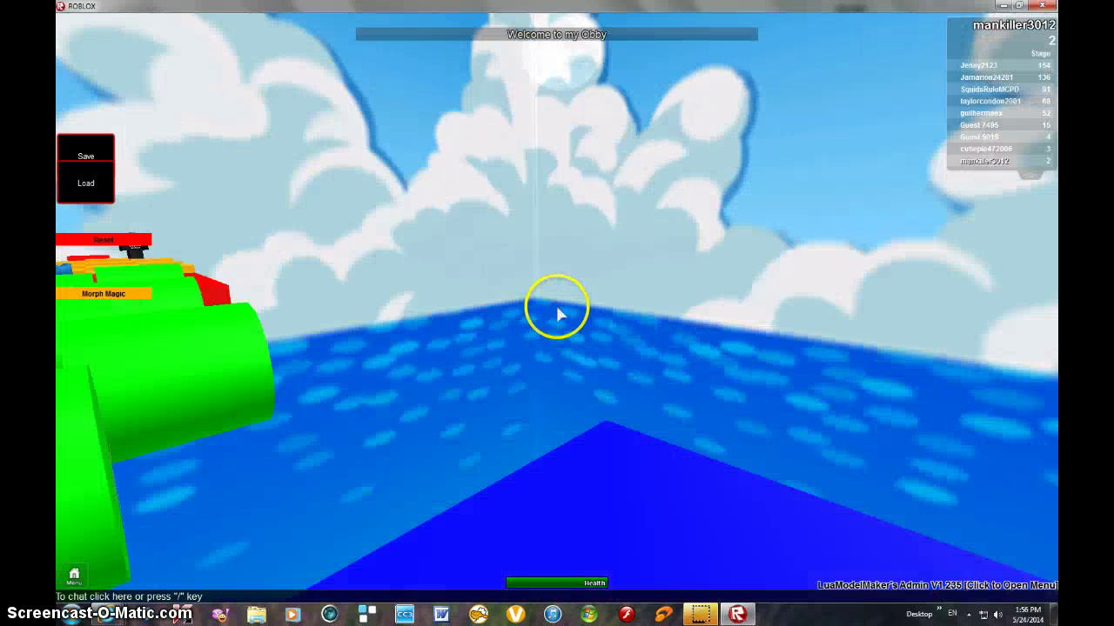
left_click_drag(556, 309, 560, 314)
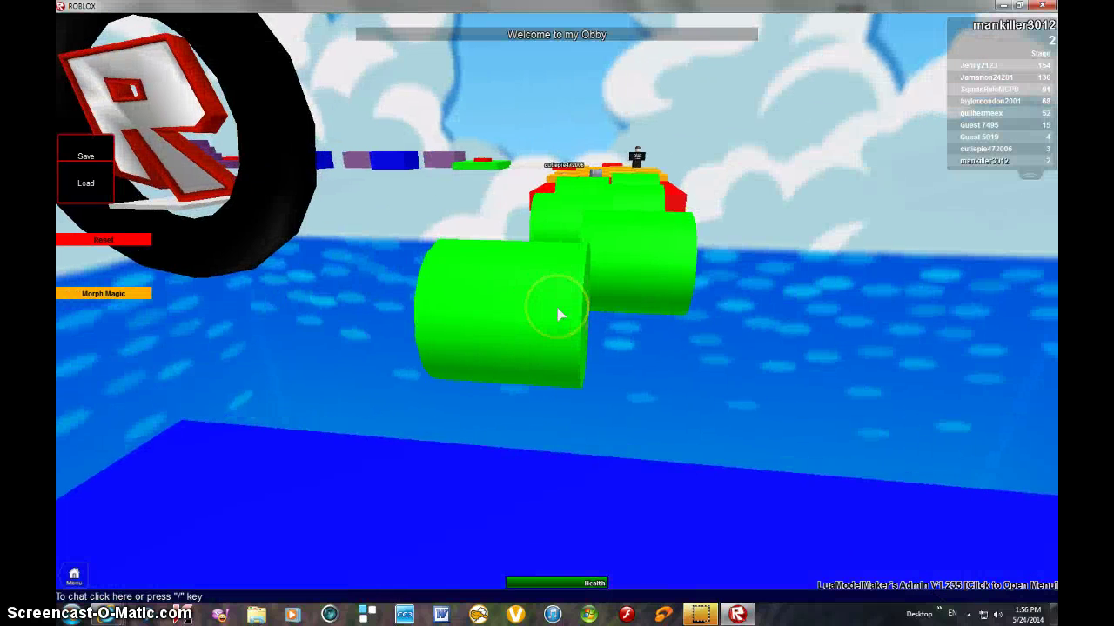
key("w")
key("w")
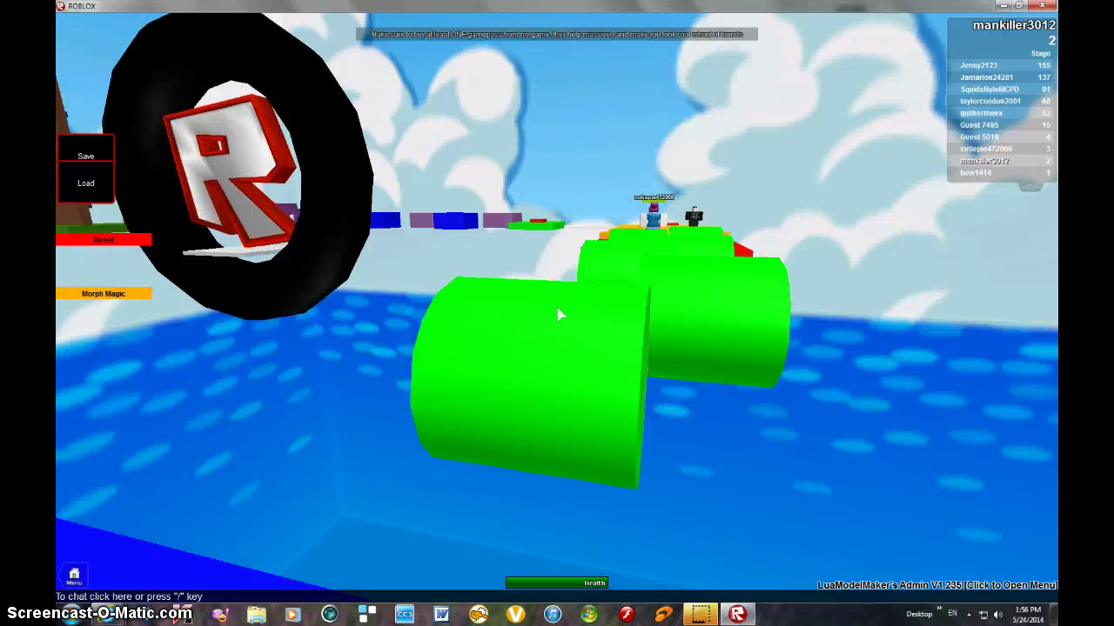
key("w")
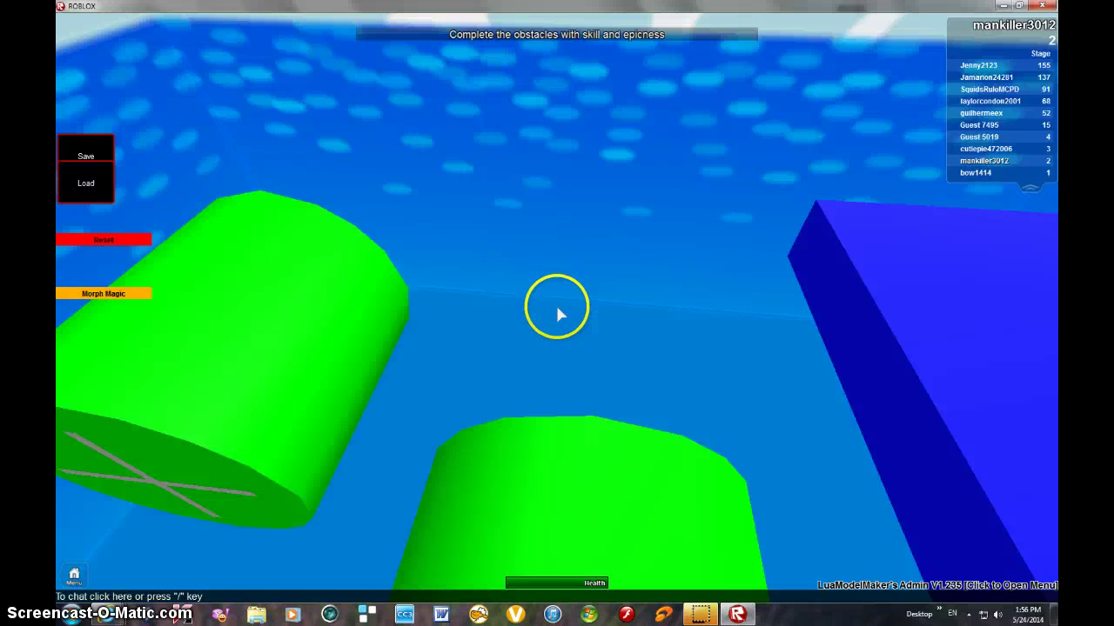
left_click_drag(555, 303, 559, 315)
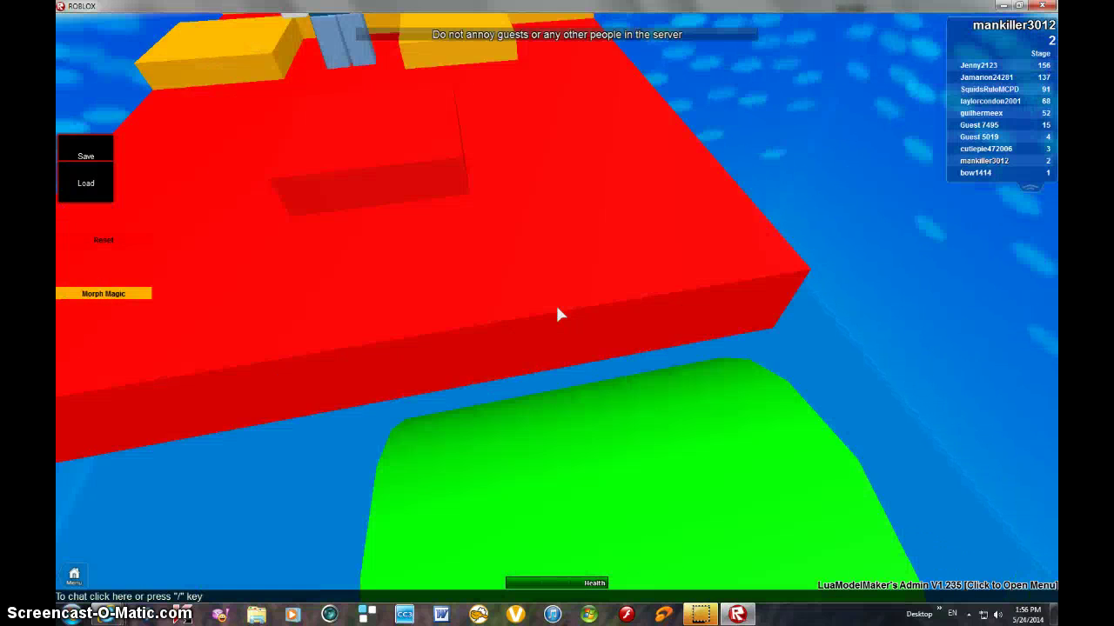
left_click_drag(559, 315, 559, 315)
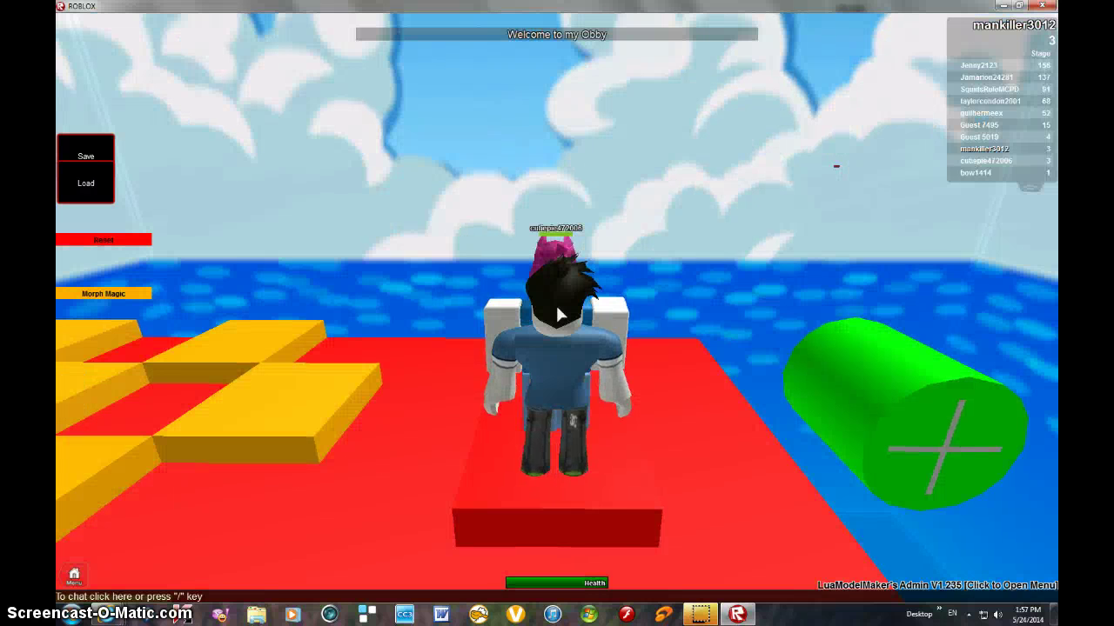
Head across the yellow platforms and jump onto the checkered platform.
left_click(555, 303)
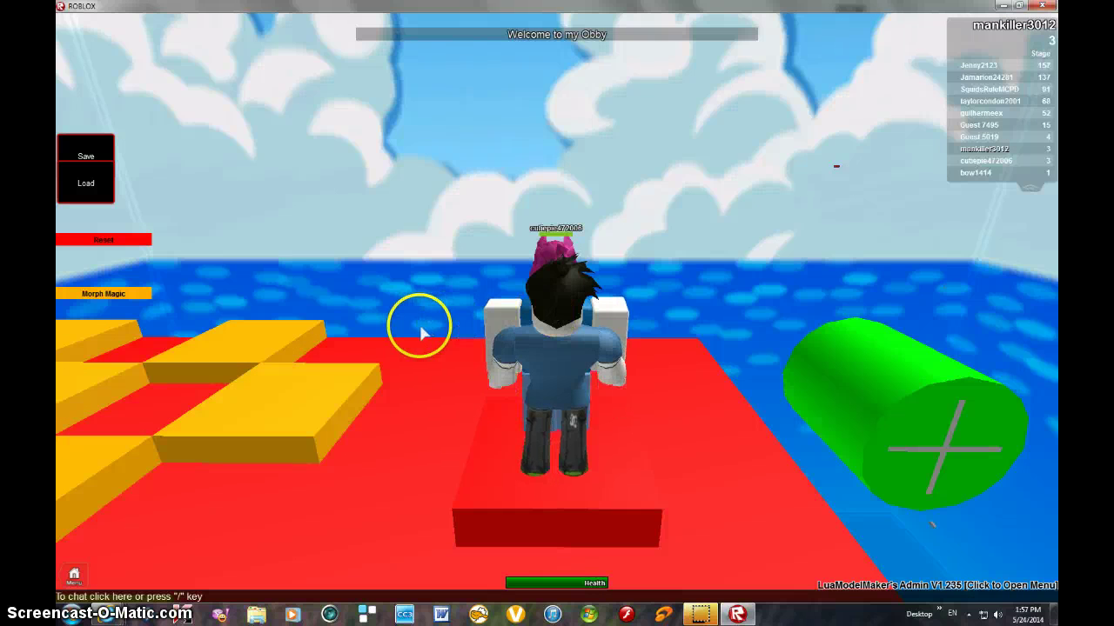
key("a")
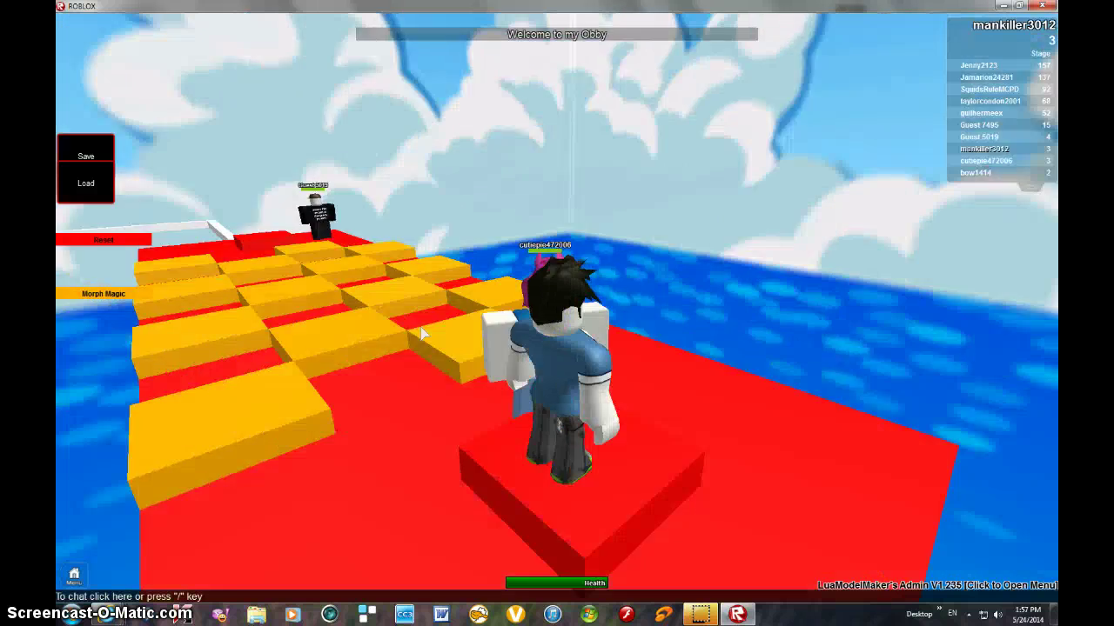
key("w")
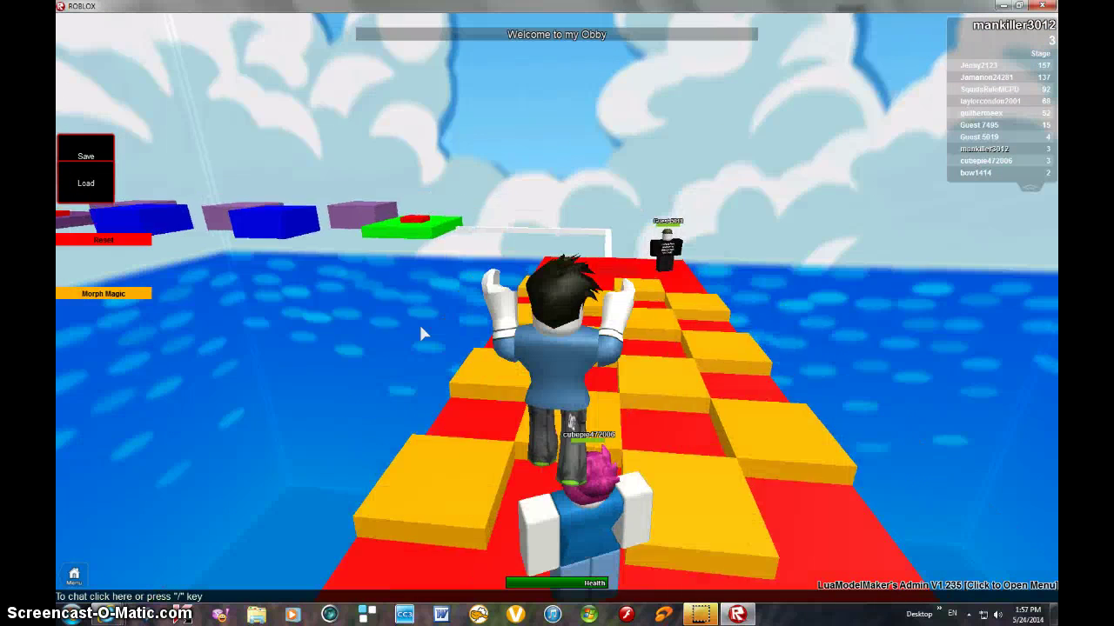
key("w")
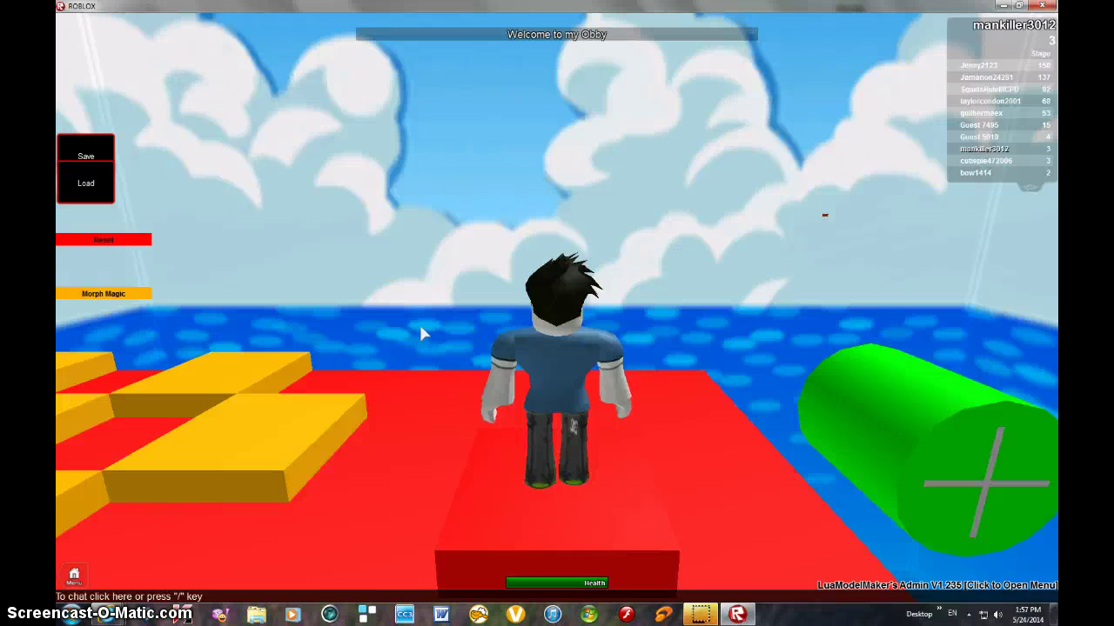
left_click_drag(316, 339, 382, 361)
key("Right")
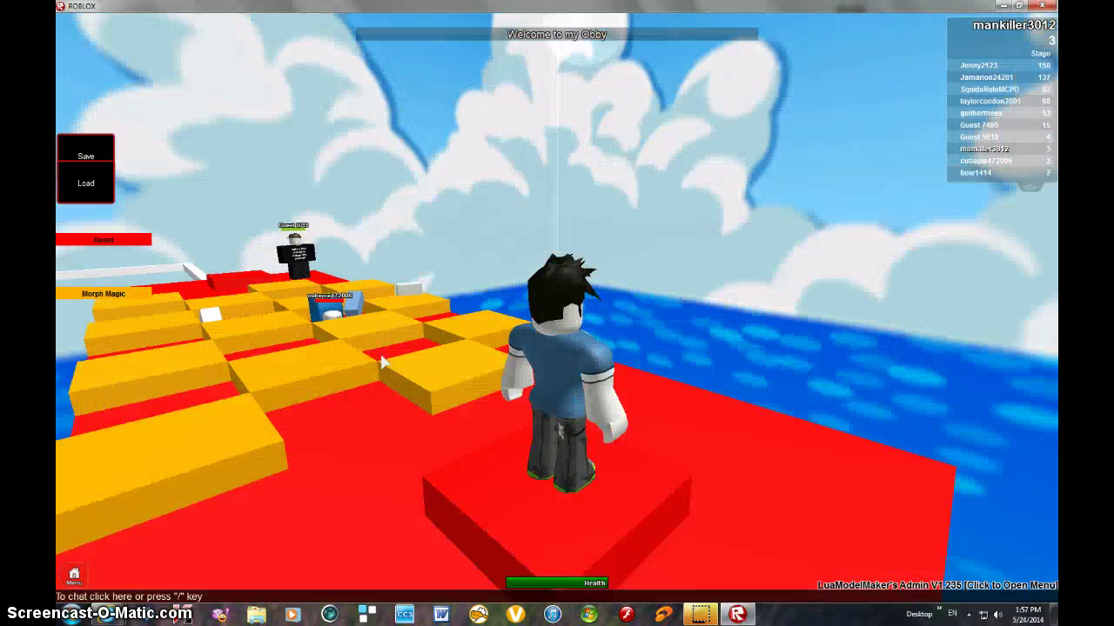
key("w")
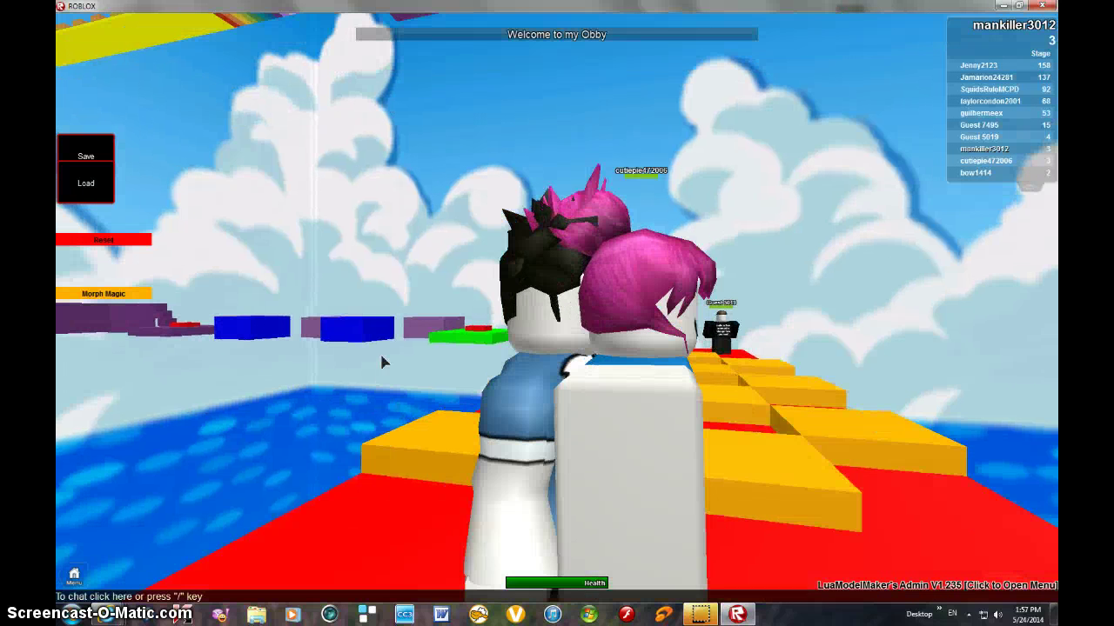
scroll(383, 361, "up", 3)
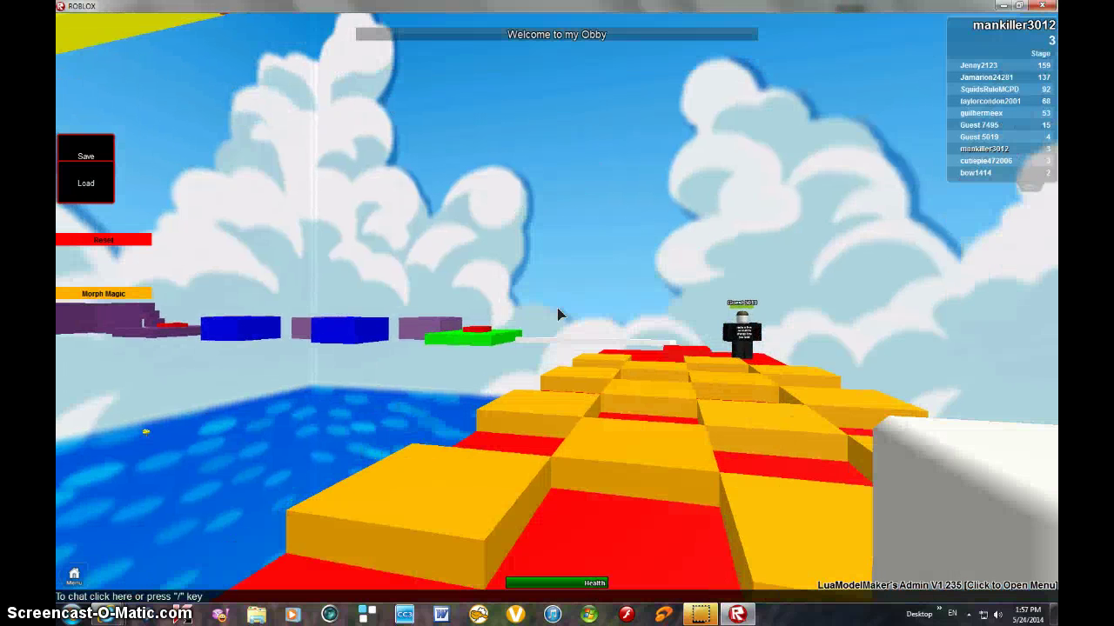
Advance along the checkered platform up to the yellow block edge.
left_click(559, 314)
key("w")
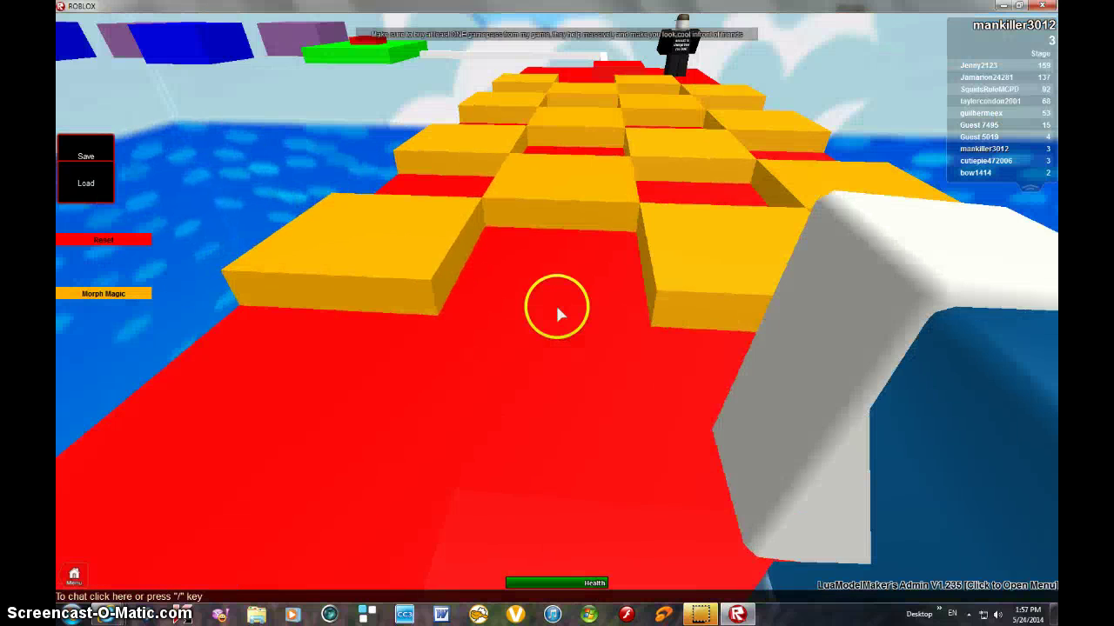
key("w")
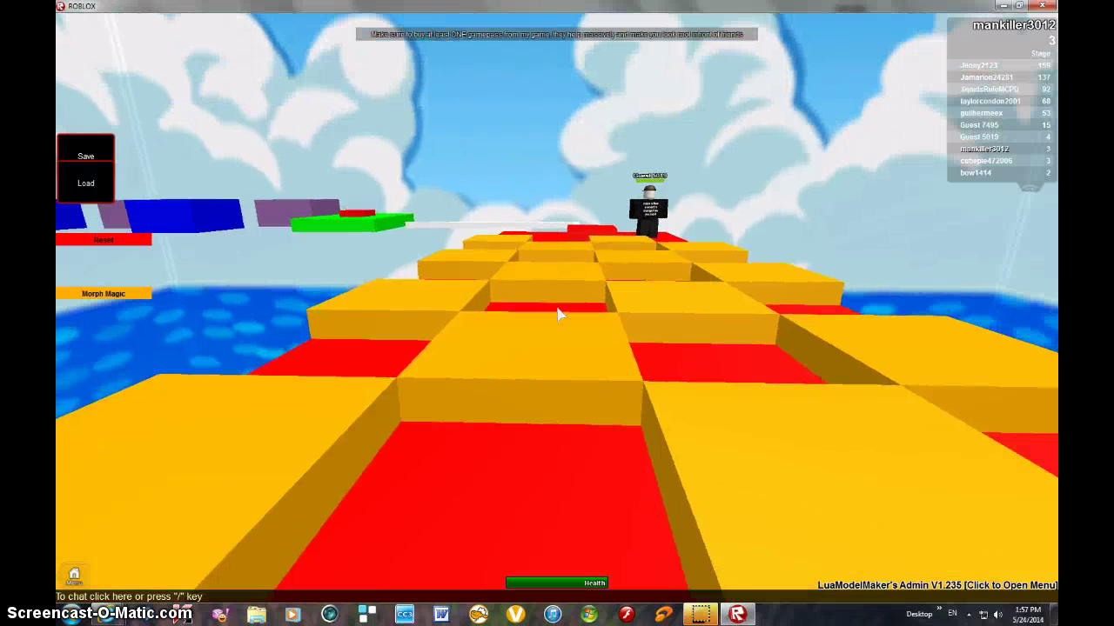
left_click(559, 313)
key("w")
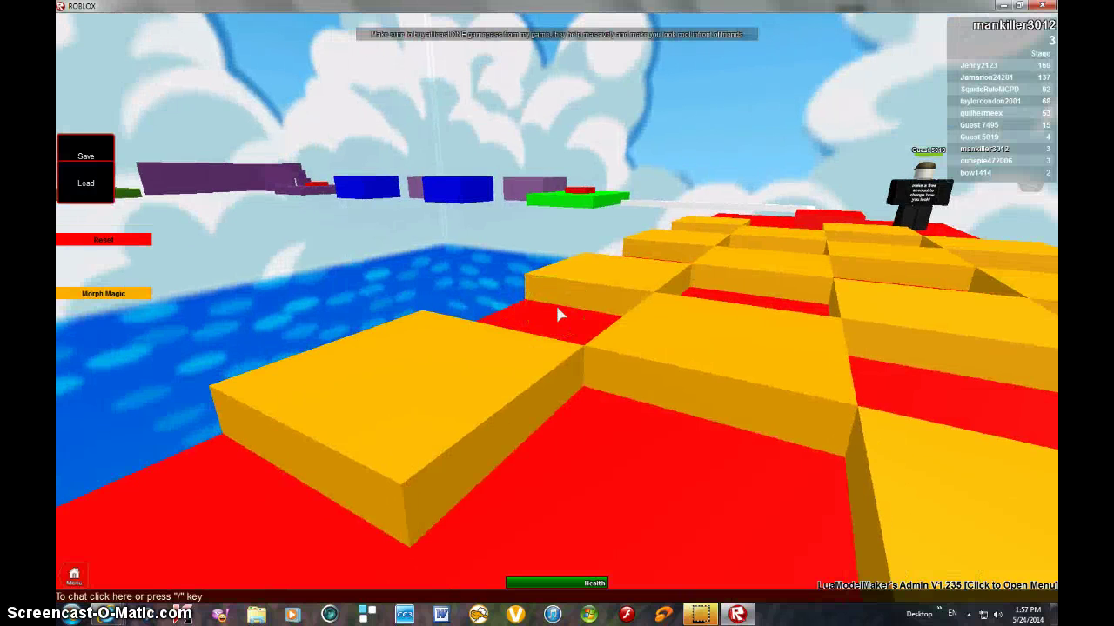
key("w")
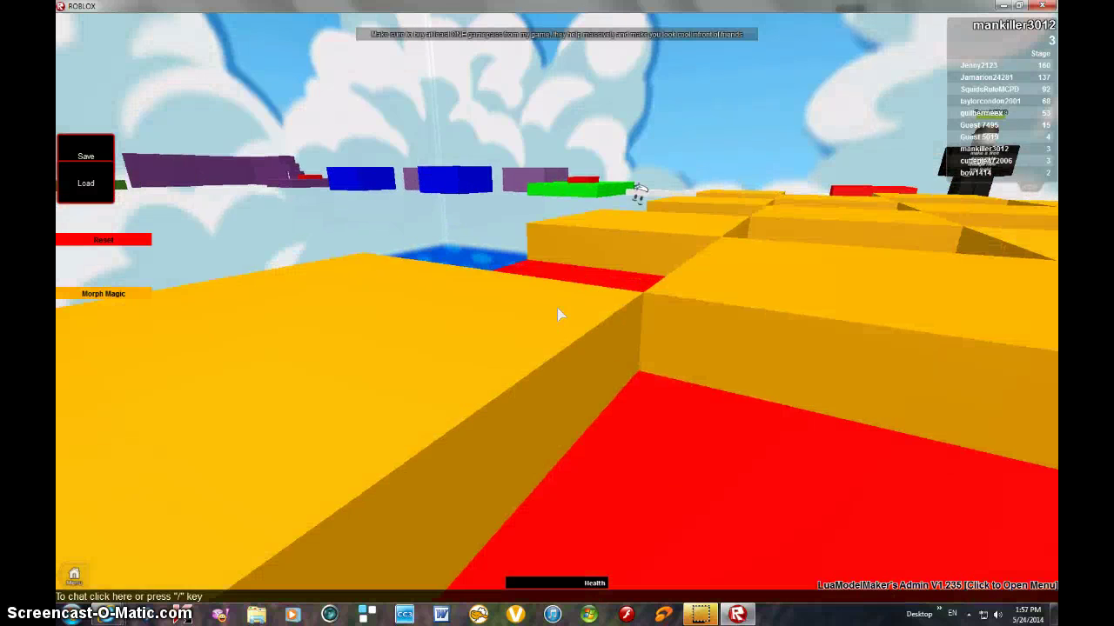
key("w")
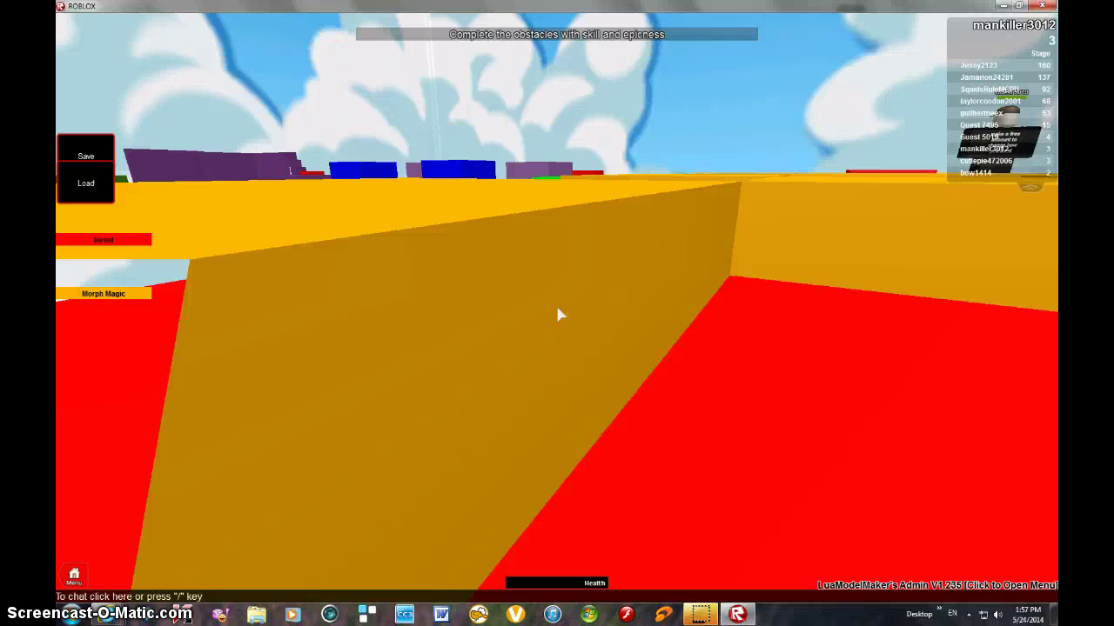
Walk onto the yellow blocks and jump across, falling and respawning at stage 3.
key("w")
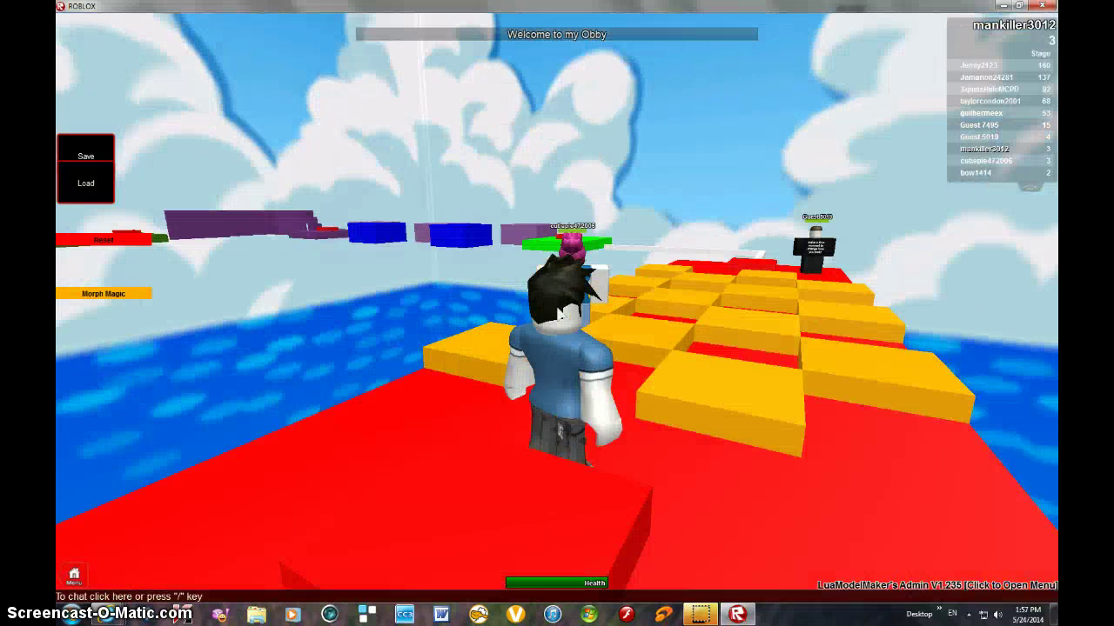
key("w")
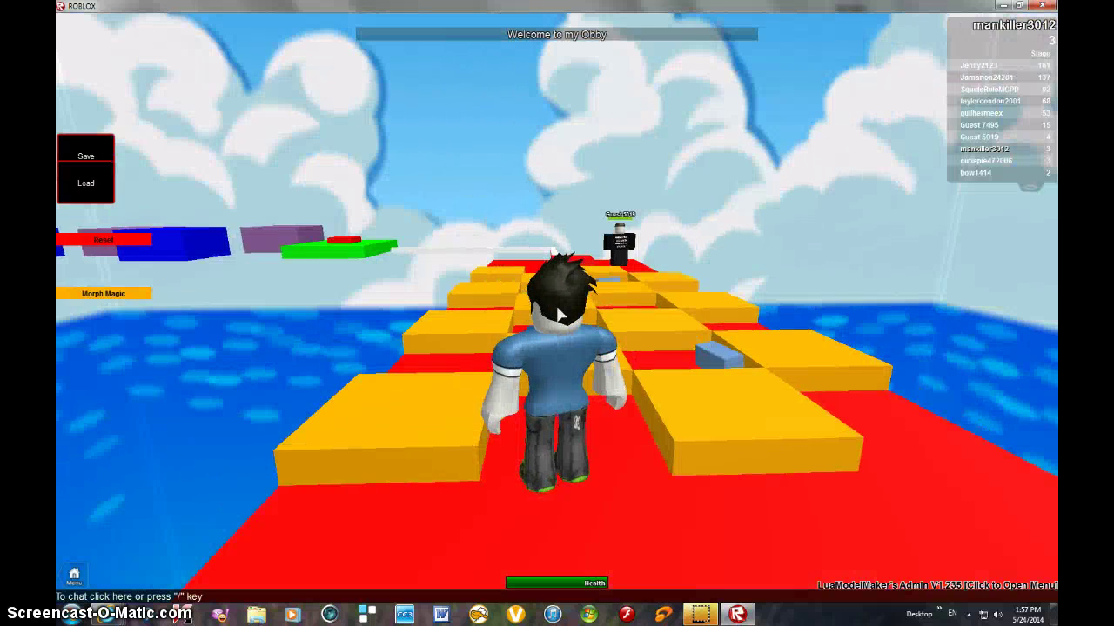
left_click_drag(557, 313, 470, 313)
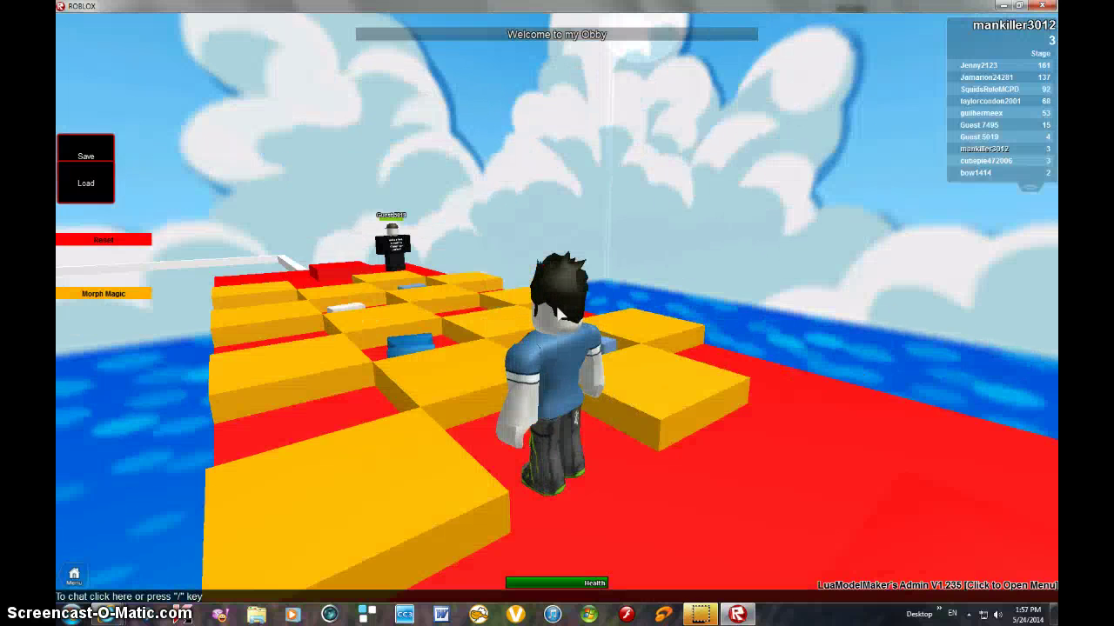
left_click_drag(561, 313, 609, 313)
key("space")
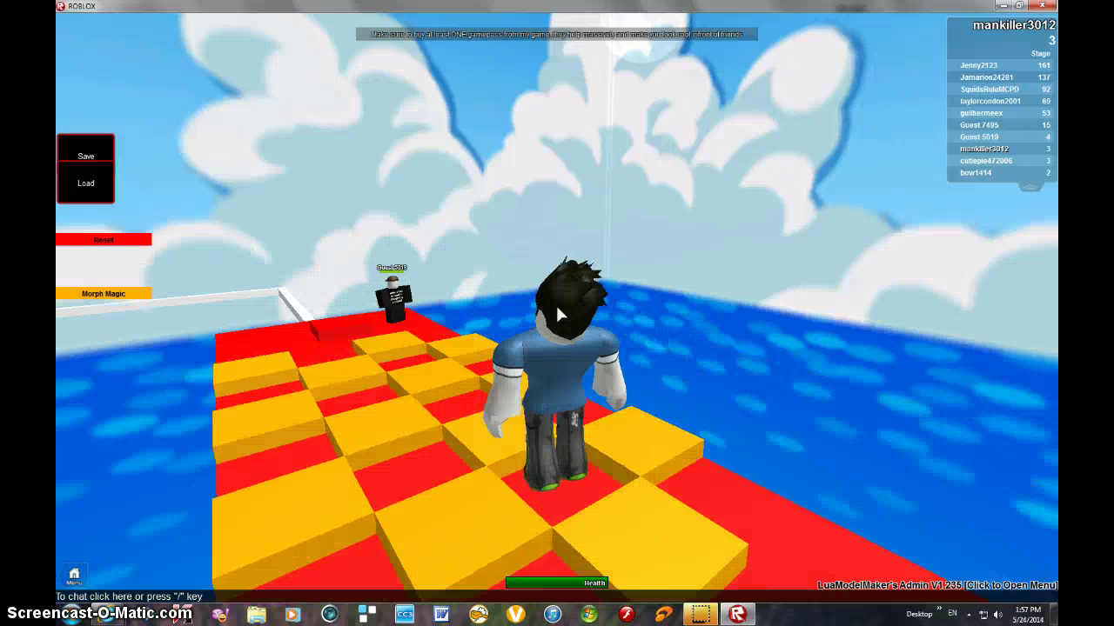
key("w")
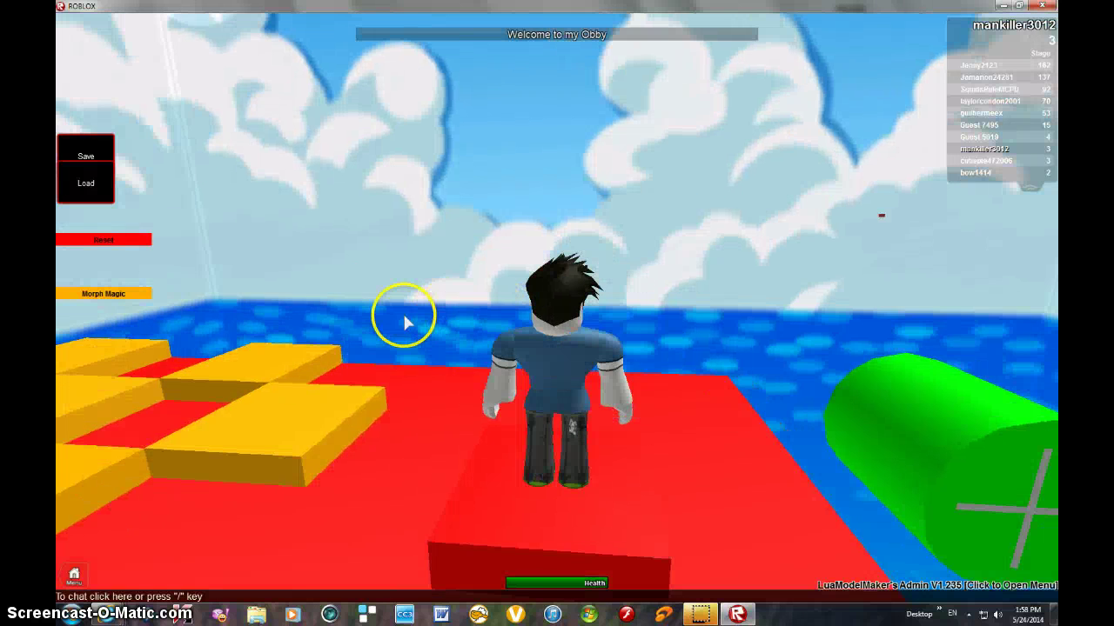
Walk and steer left across the yellow blocks, jumping until the avatar breaks apart.
mouse_move(407, 322)
left_mouse_down()
mouse_move(388, 328)
mouse_move(428, 326)
left_mouse_up()
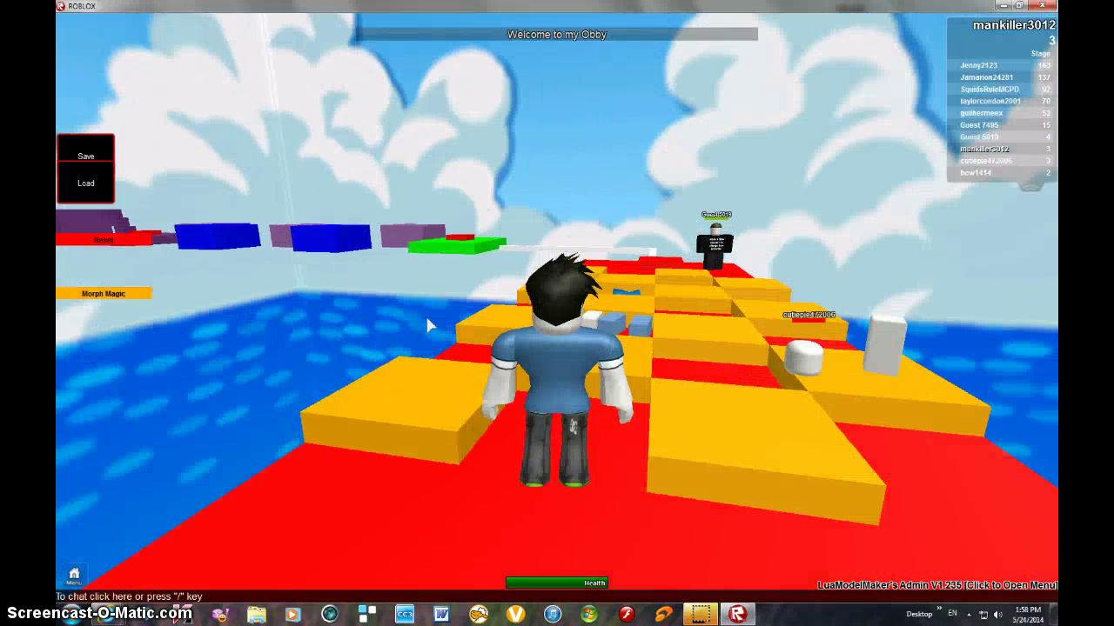
left_click(437, 311)
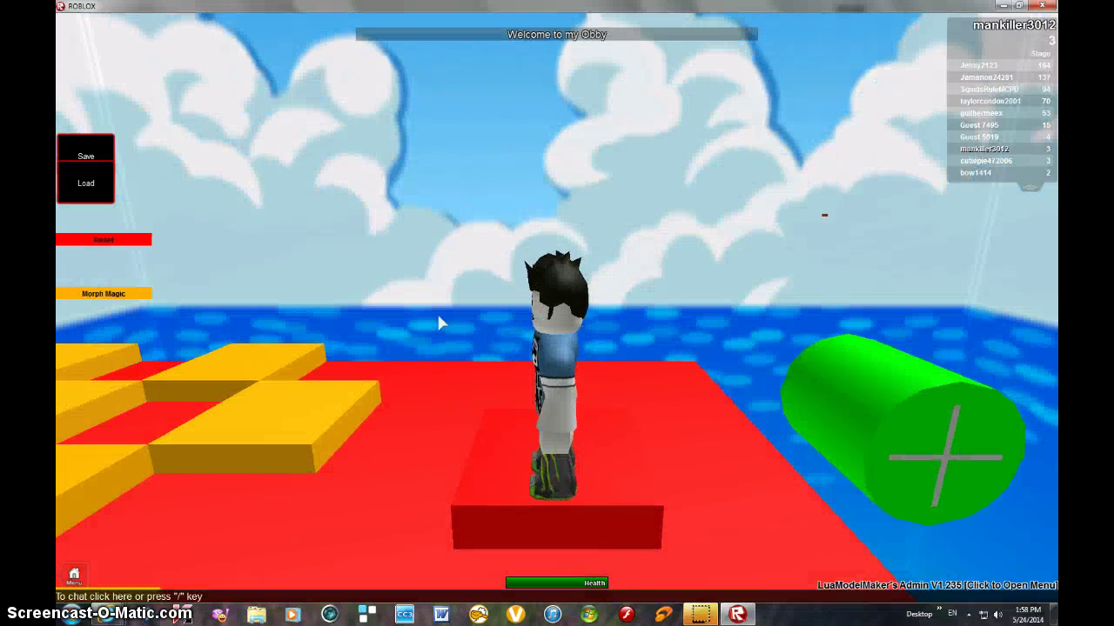
key("a")
key("w")
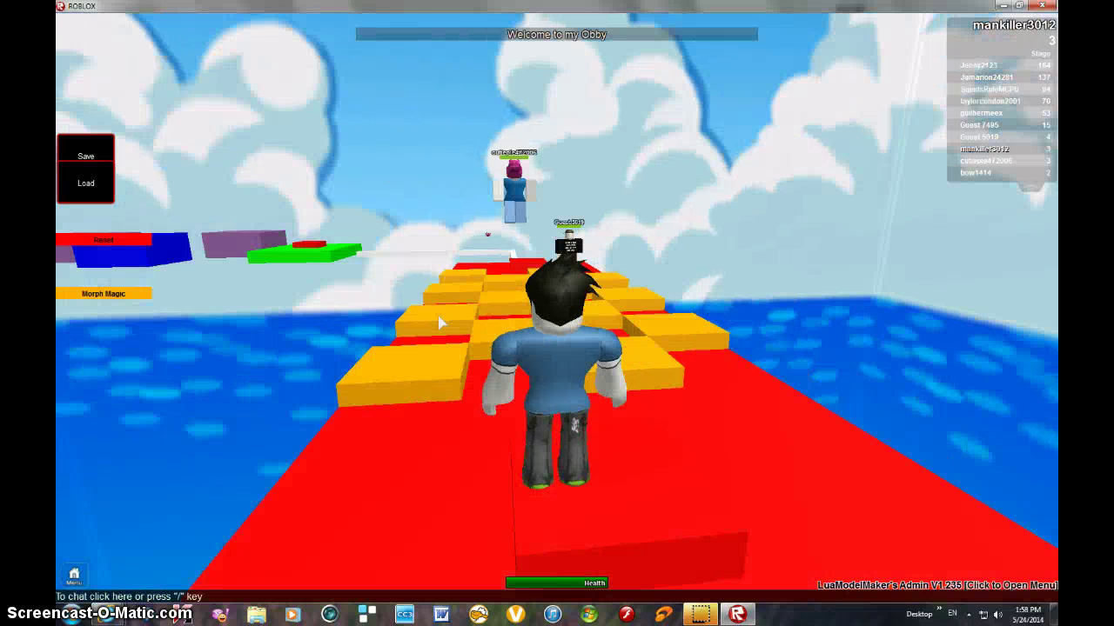
key("w")
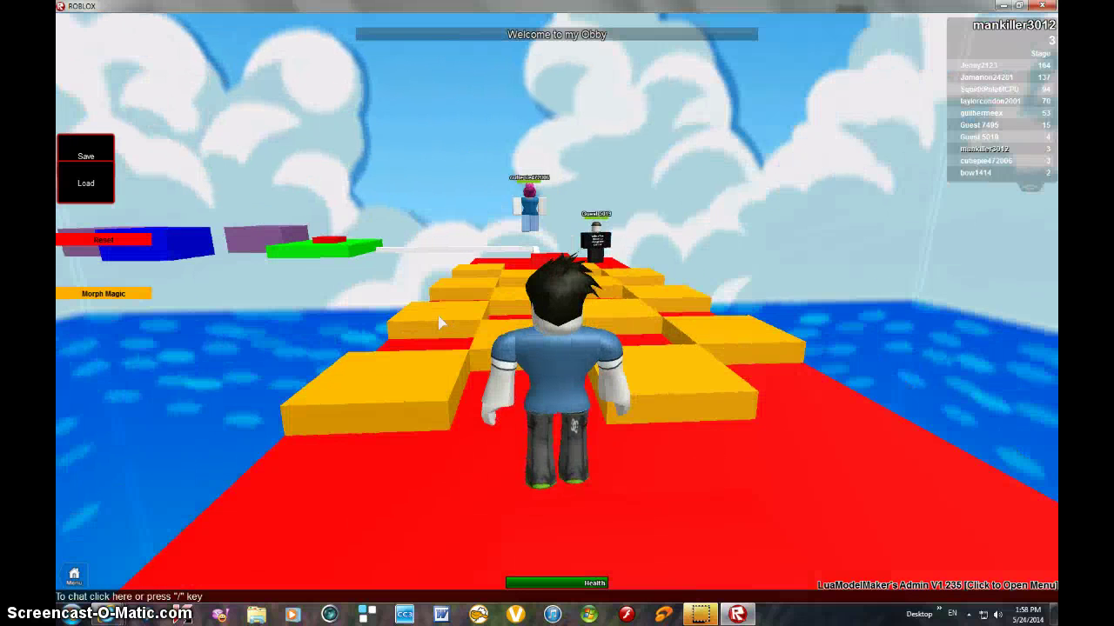
key("w")
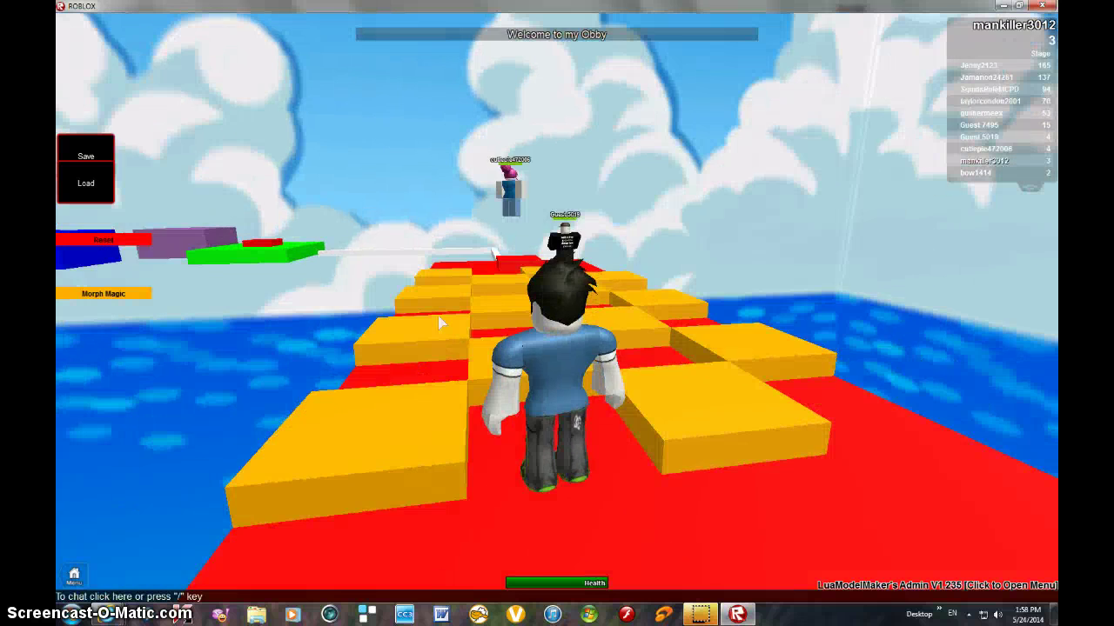
key("a")
key("w")
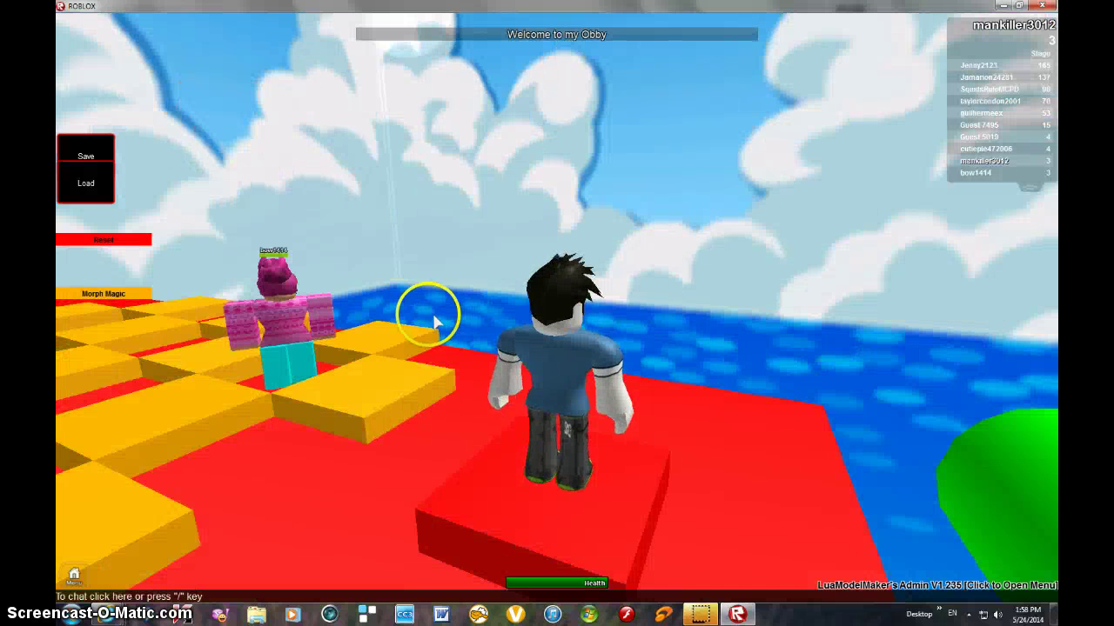
Turn to face the course and walk onto the yellow blocks.
key("Right")
key("Right")
key("Right")
key("w")
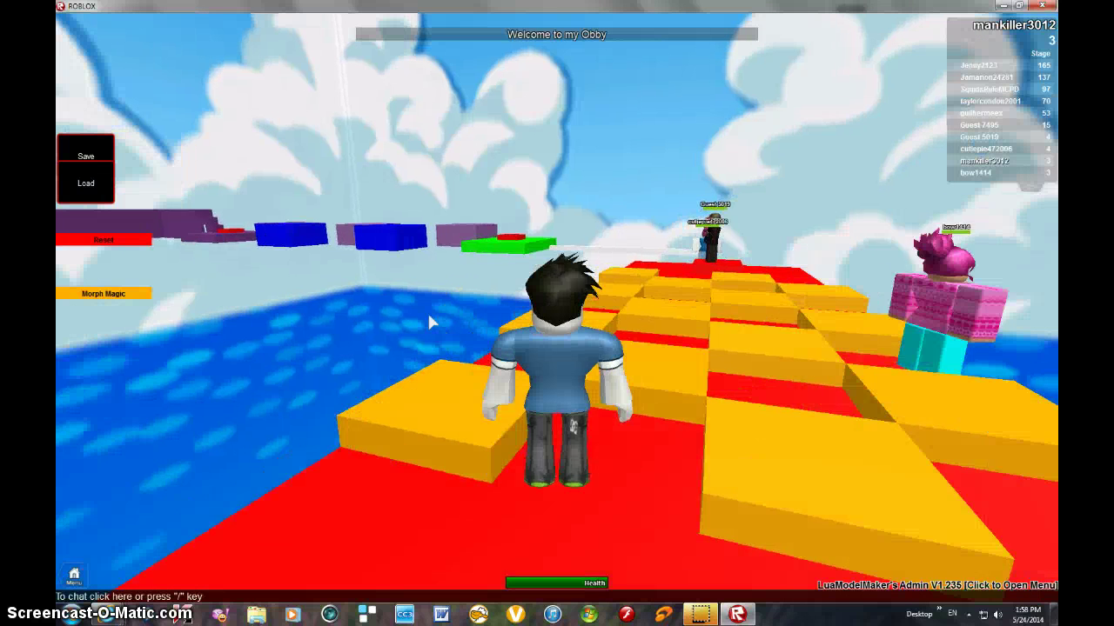
key("Left")
key("Left")
key("Left")
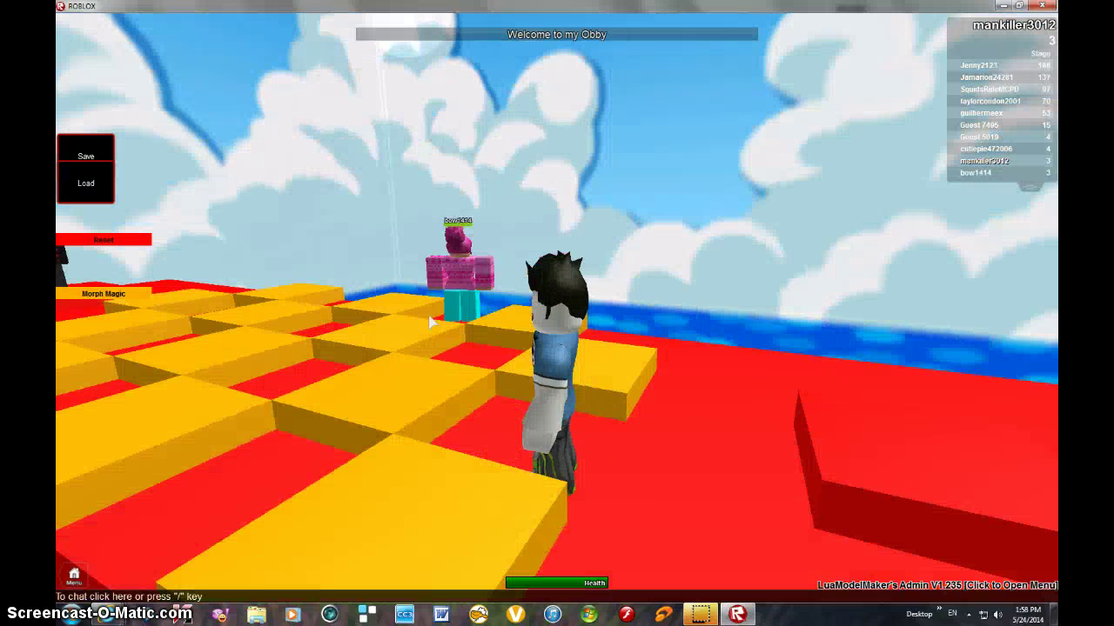
key("Left")
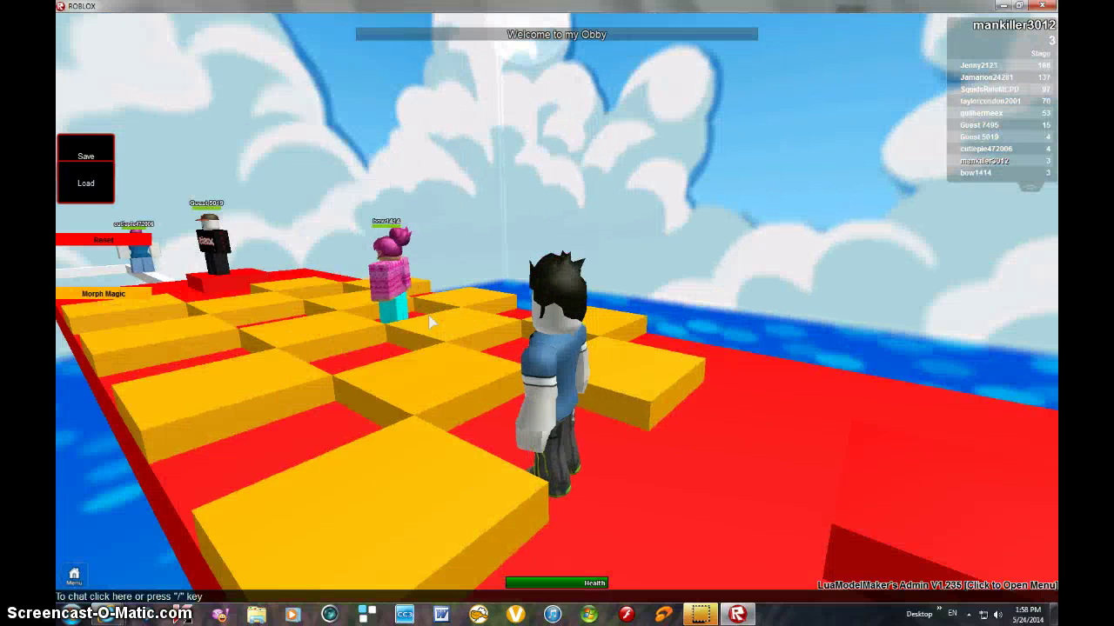
key("Left")
key("Left")
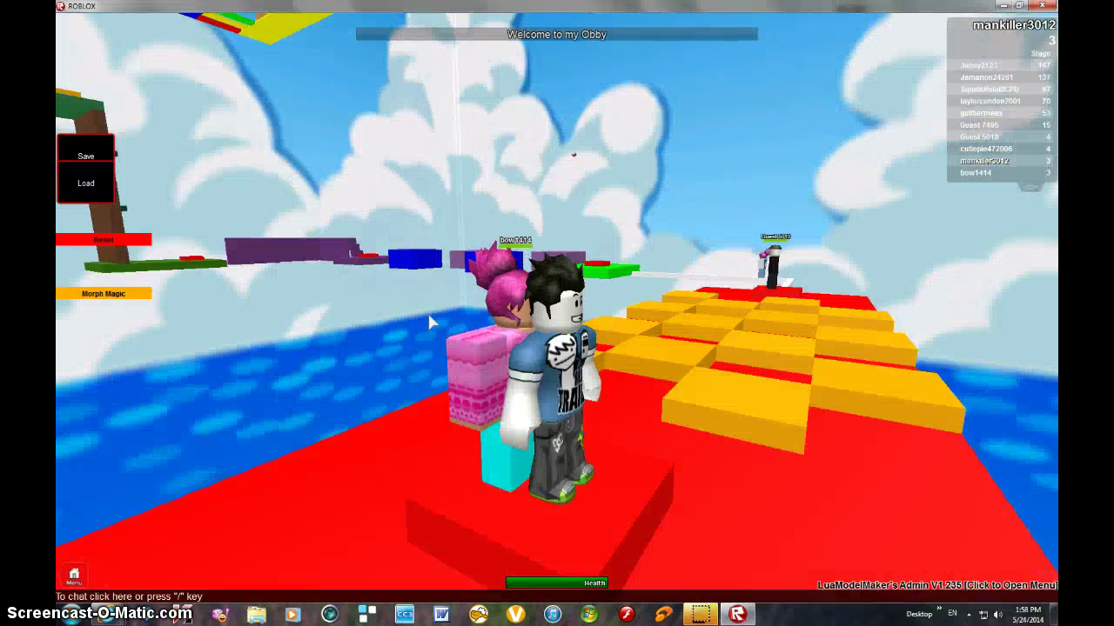
scroll(432, 322, "up", 5)
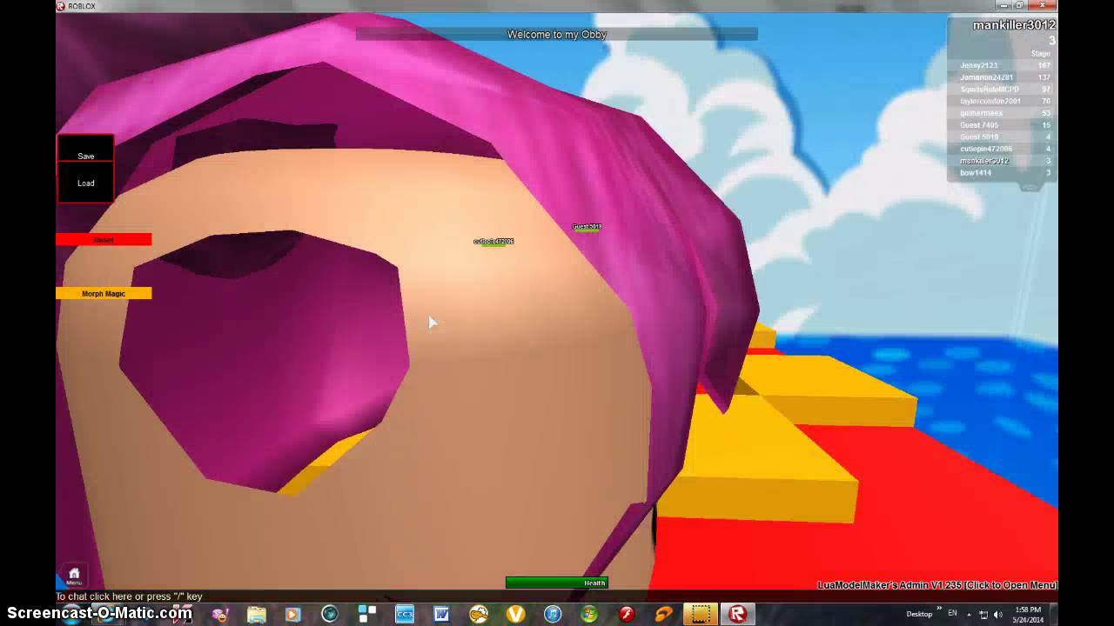
key("w")
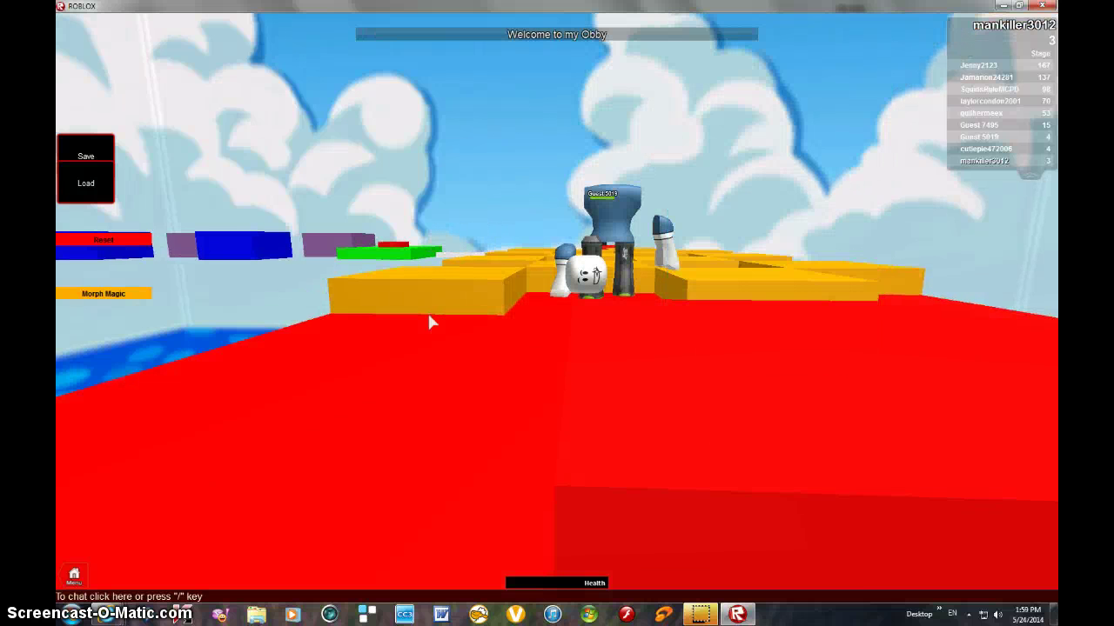
Step onto the orange block in the gap and jump toward the next platform.
key("w")
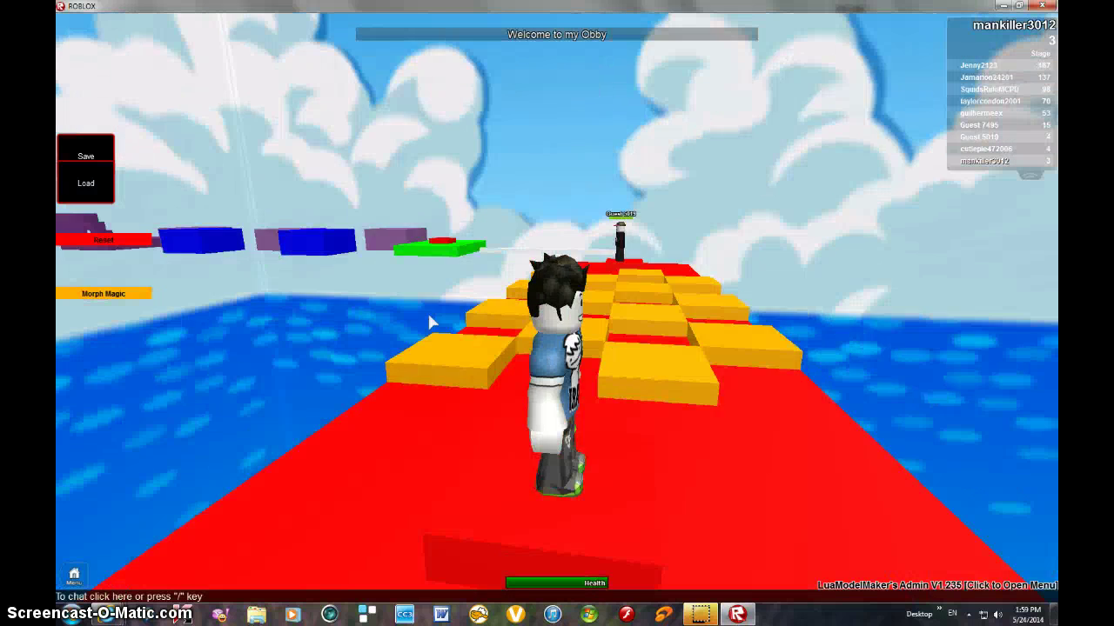
key("w")
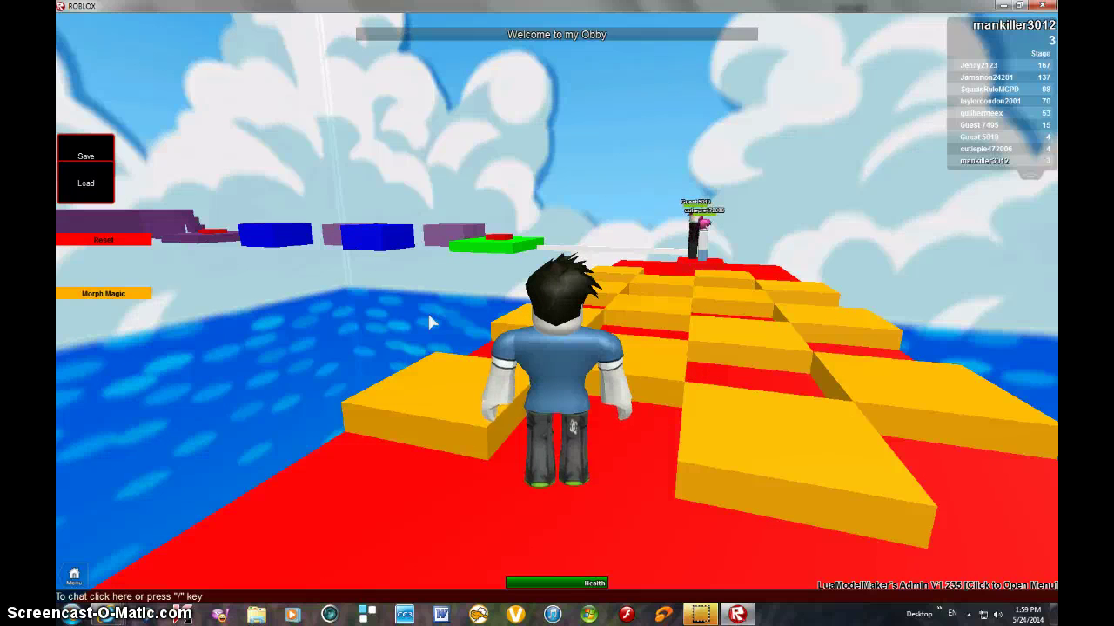
key("Left")
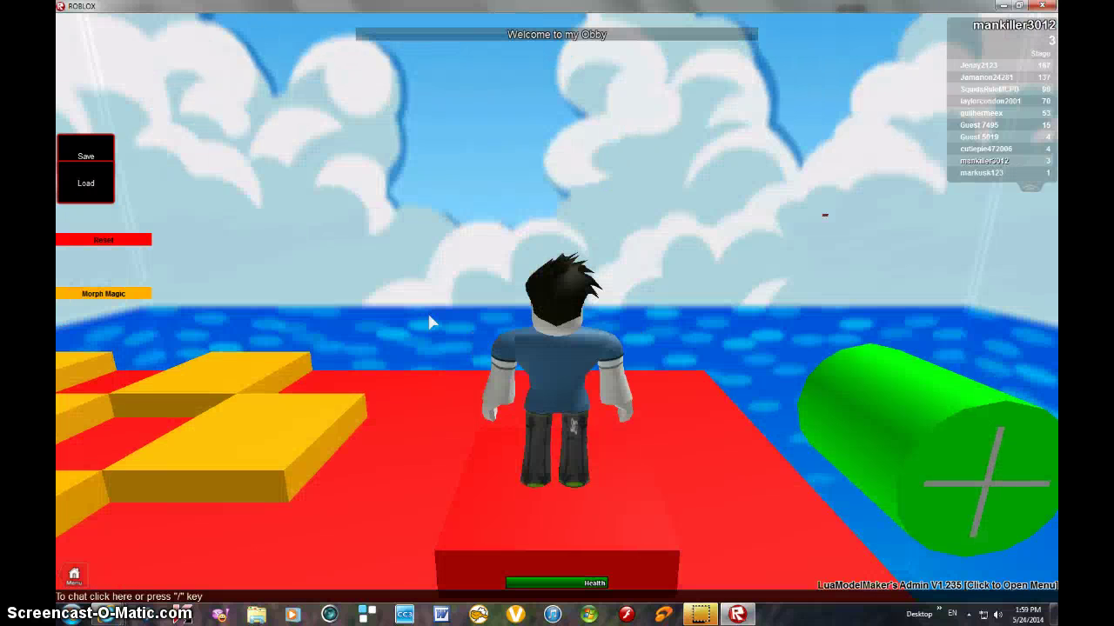
key("Right")
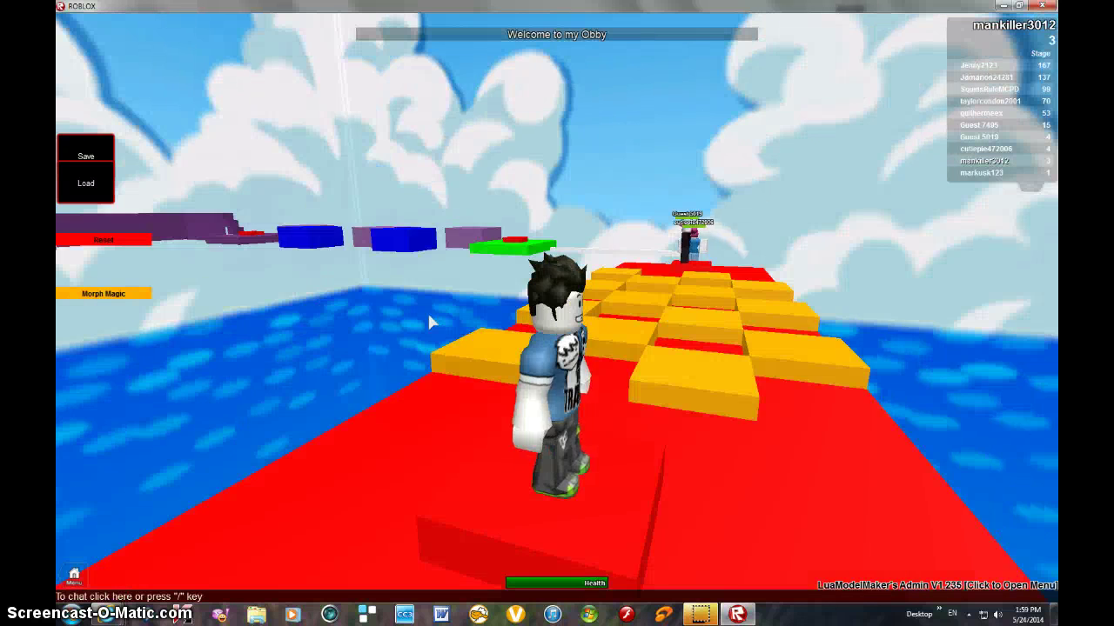
key("Right")
key("w")
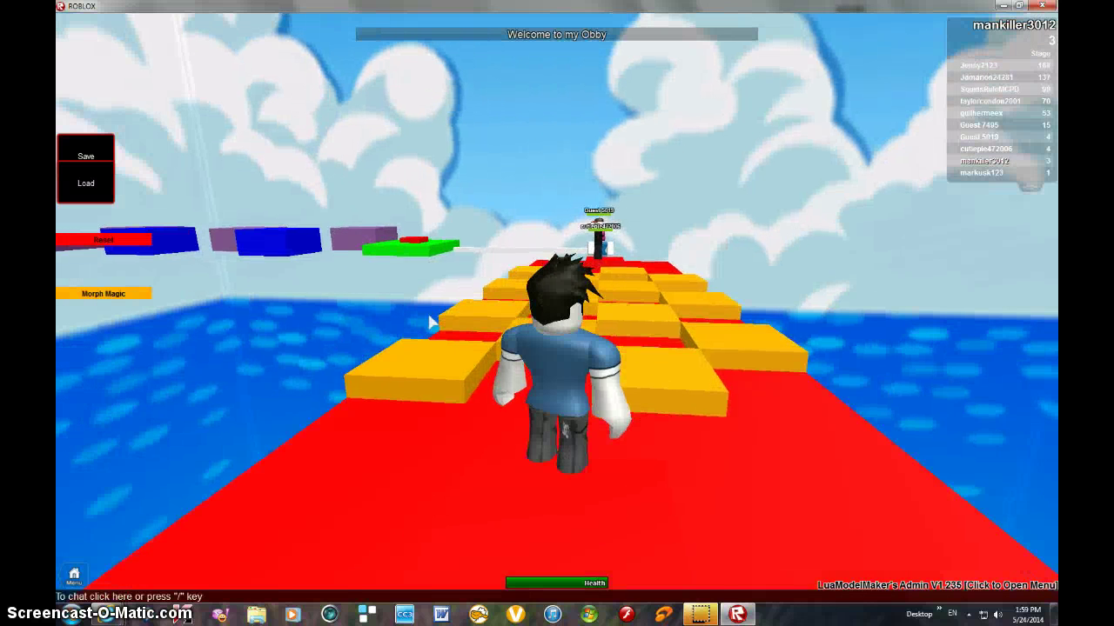
key("w")
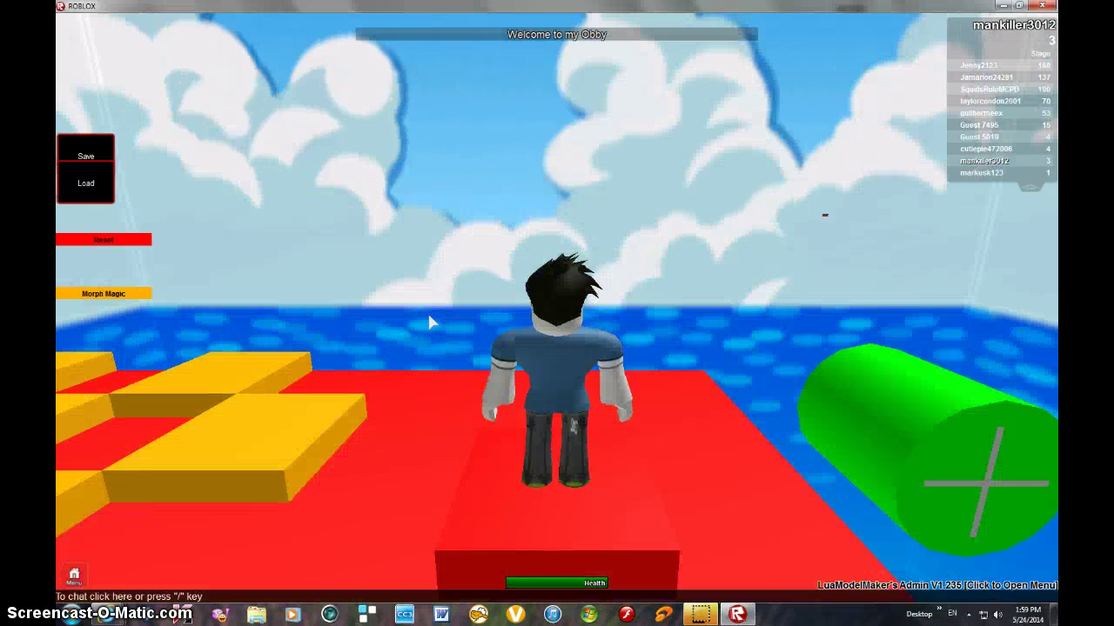
left_click(388, 470)
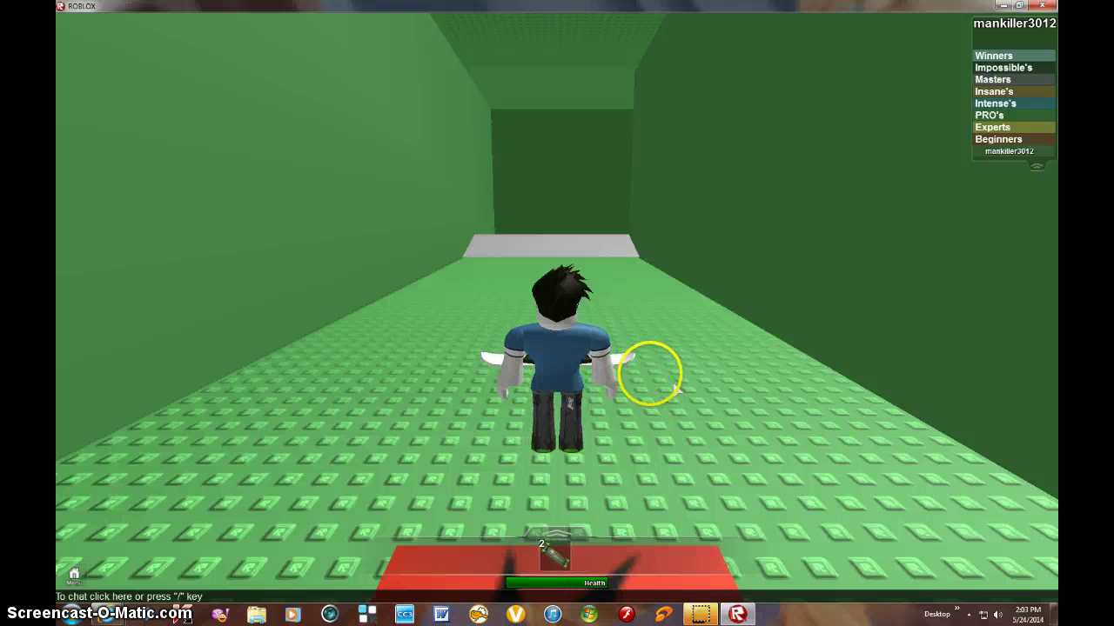
Mount the board, orbit the camera, then equip the board tool and put the board away.
left_click(644, 374)
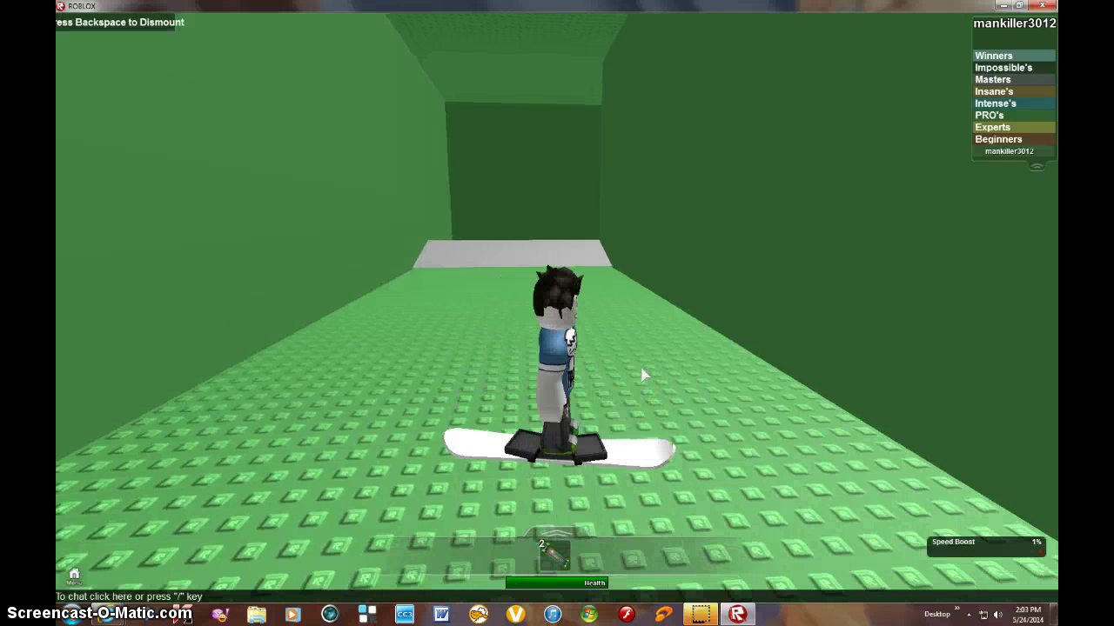
left_click_drag(643, 376, 446, 314)
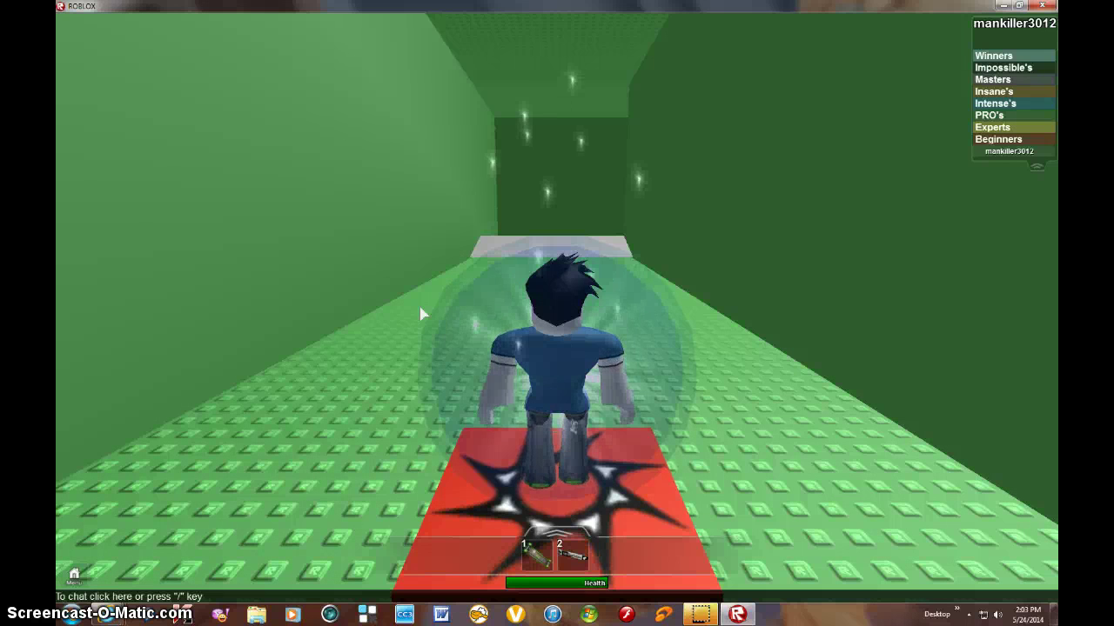
left_click_drag(365, 333, 440, 428)
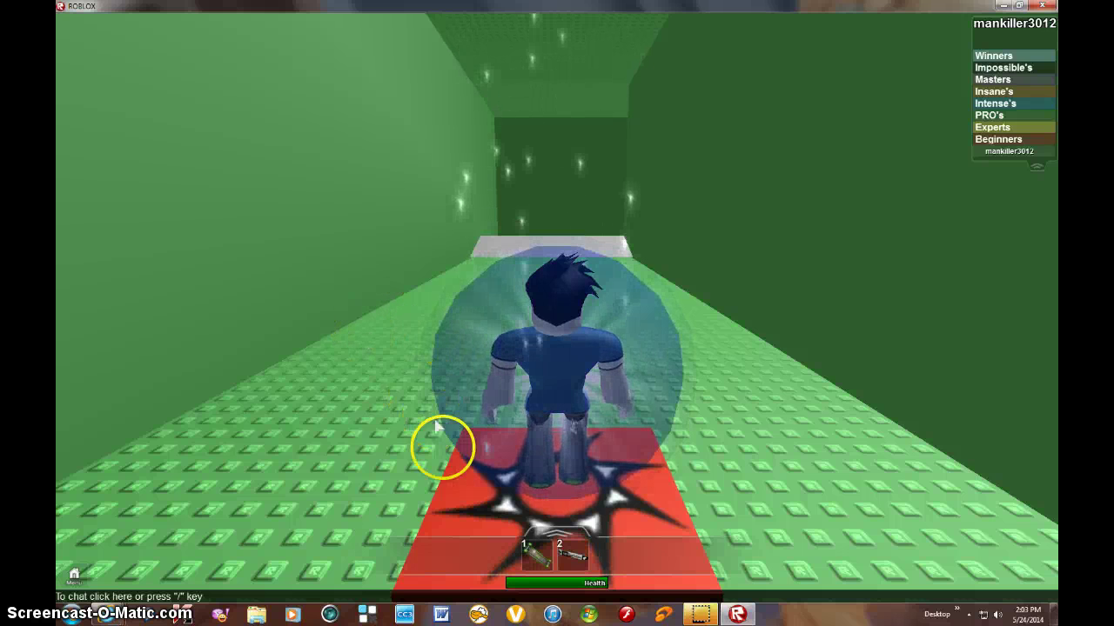
left_click(573, 554)
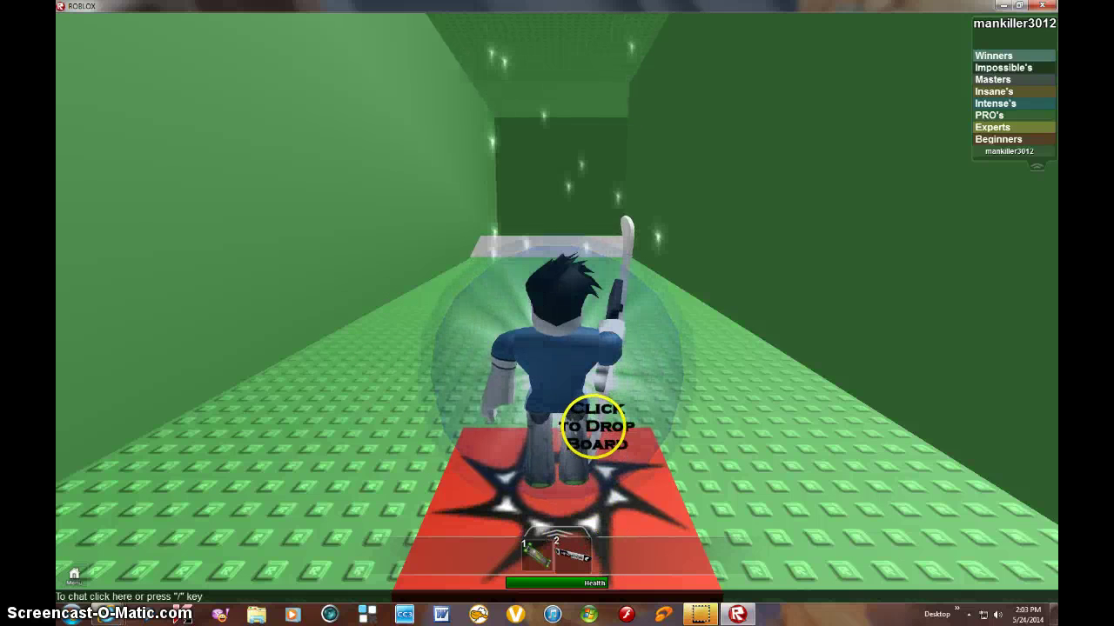
left_click(595, 426)
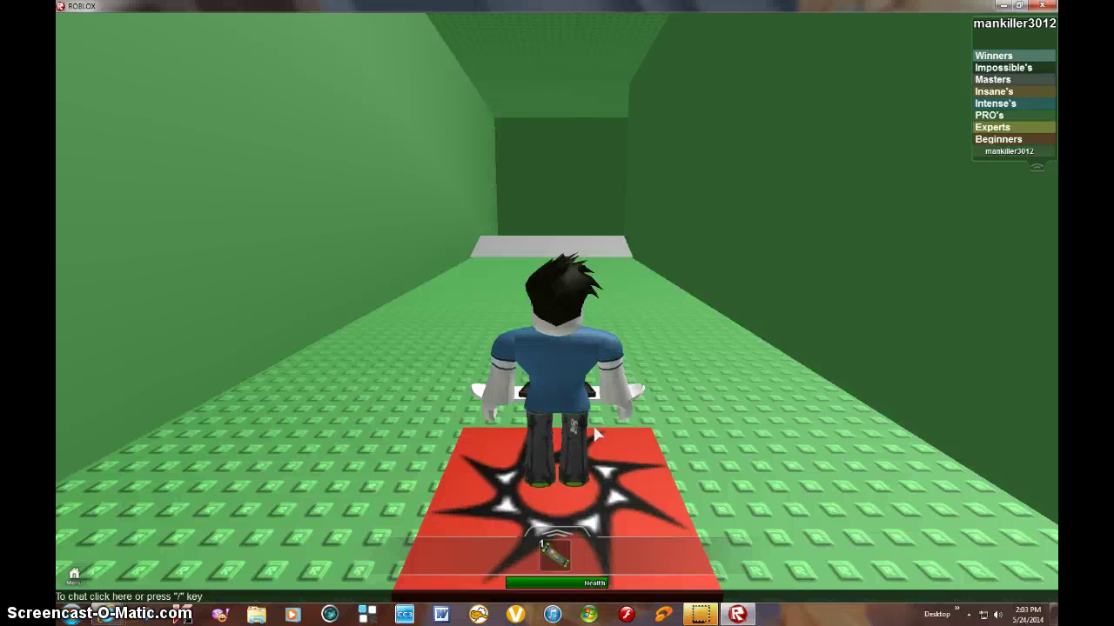
Ride the hoverboard off the spawn pad and up the white ramp toward the red spikes.
key("w")
key("w")
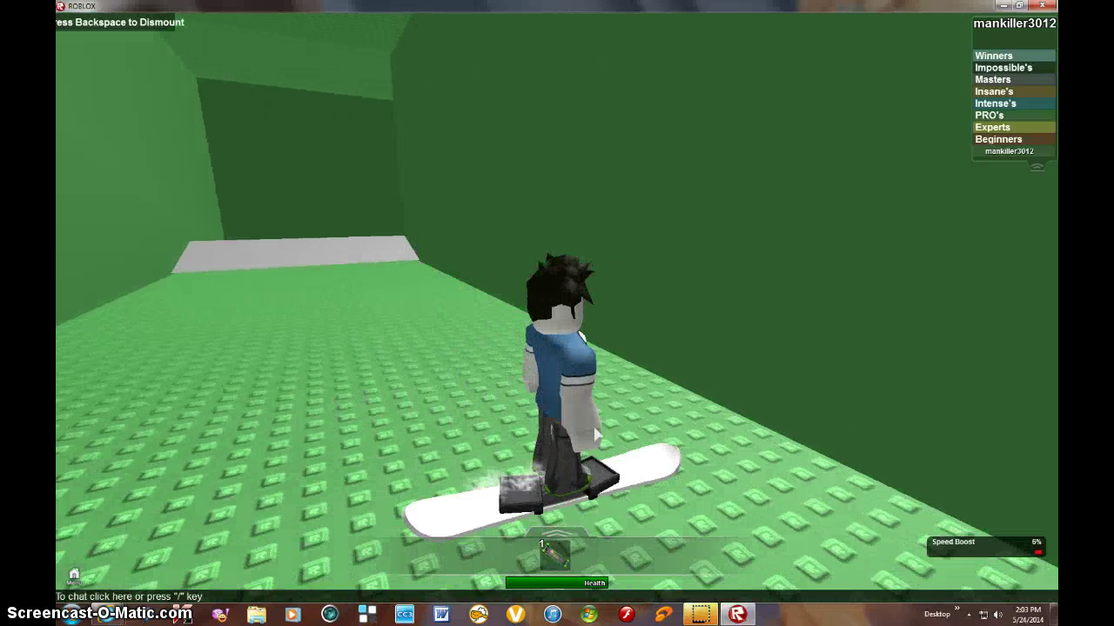
key("w")
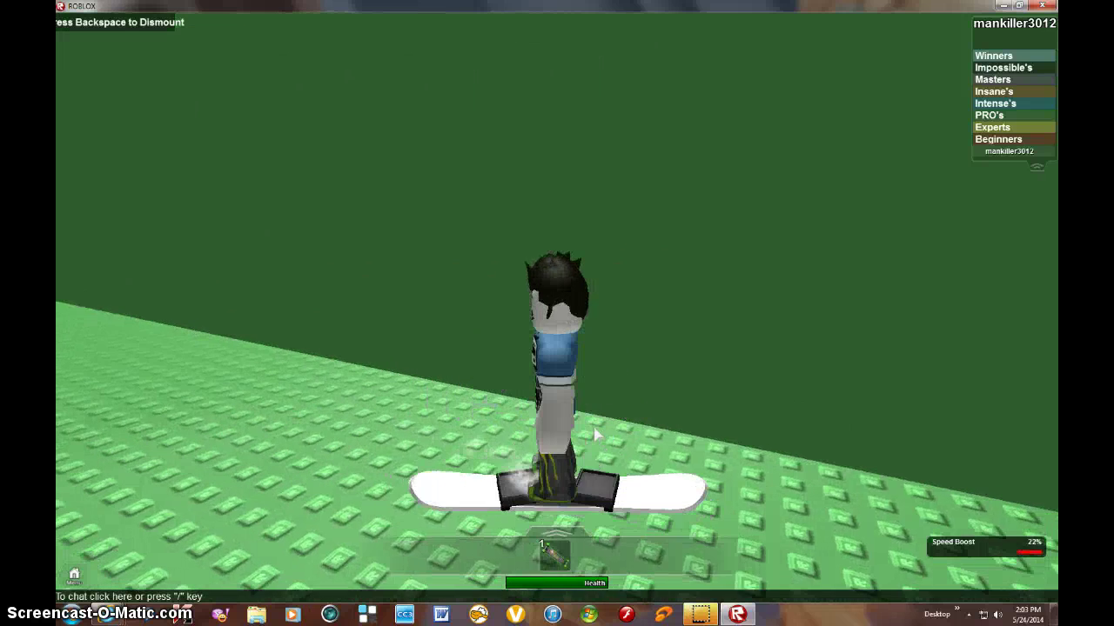
key("w")
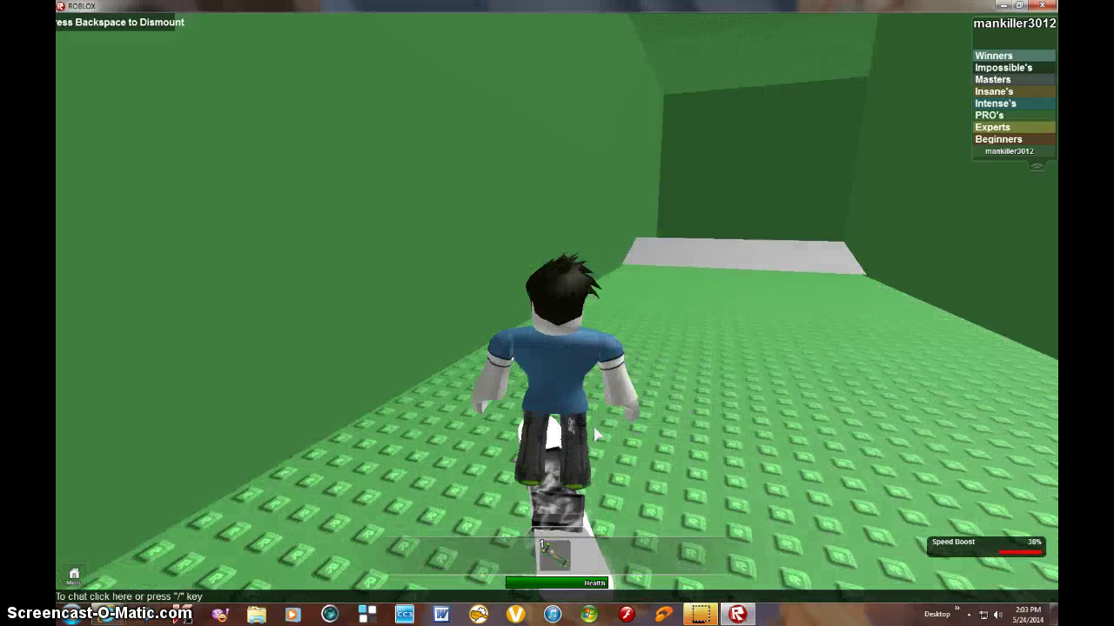
key("w")
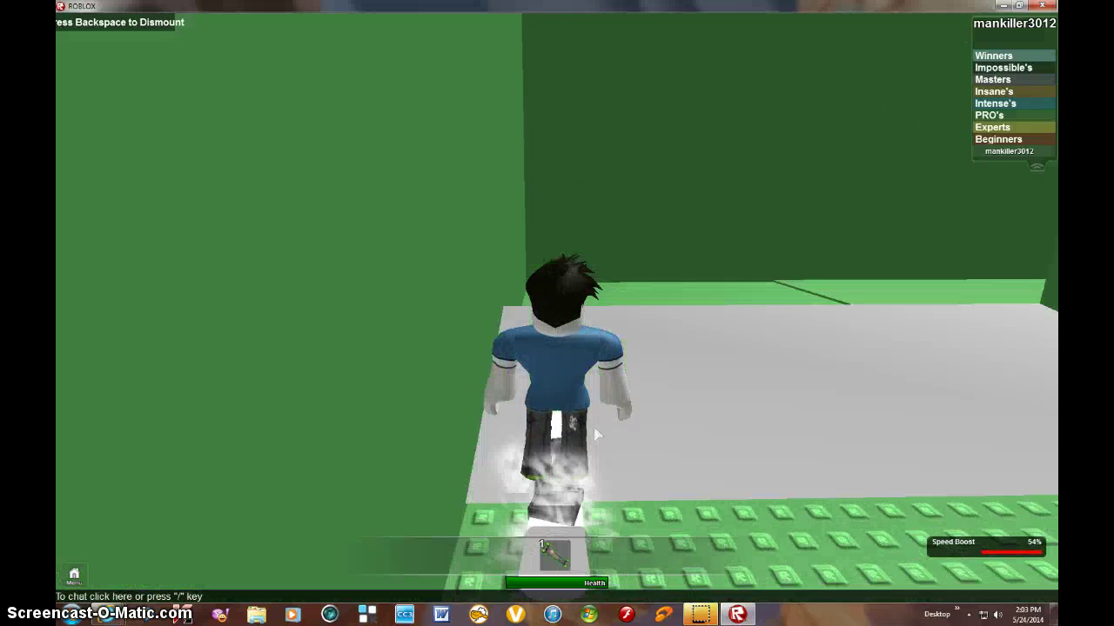
key("w")
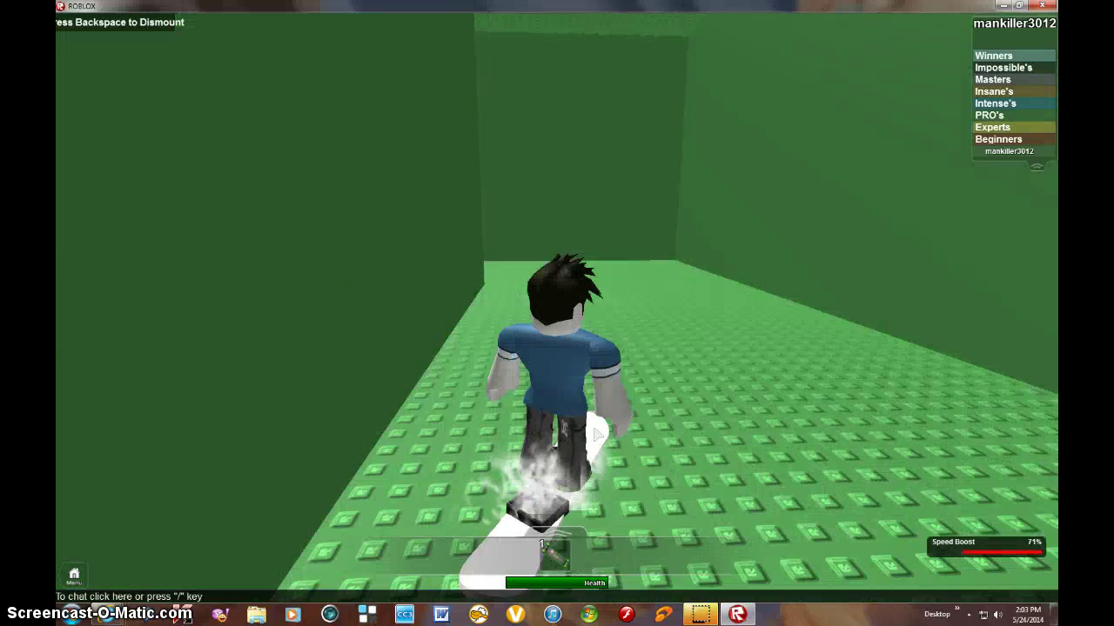
key("w")
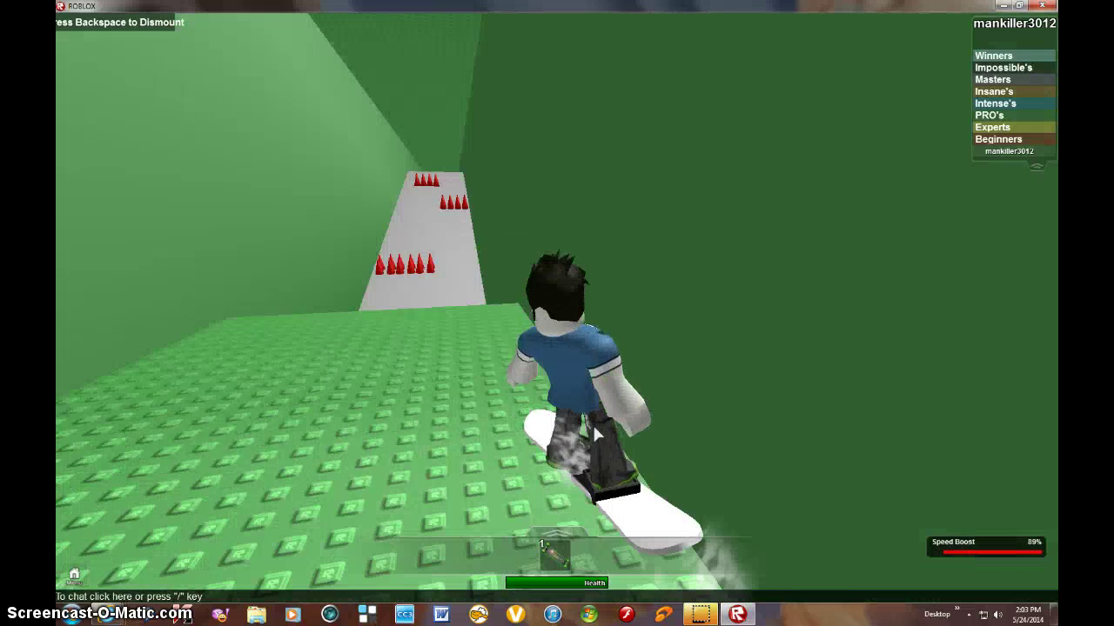
key("a")
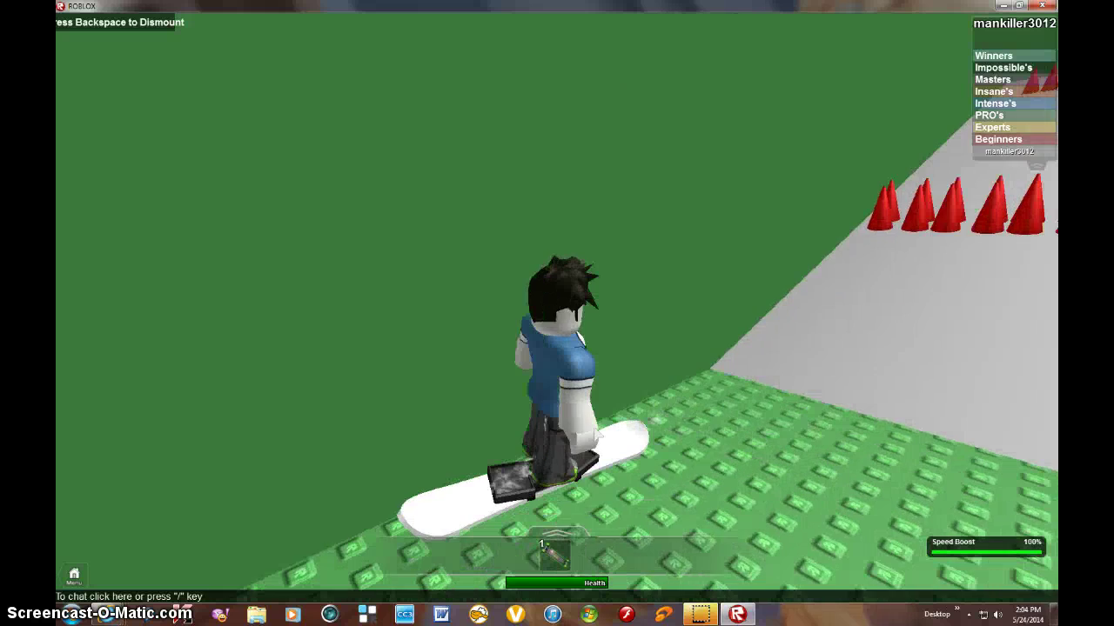
key("a")
key("w")
key("w")
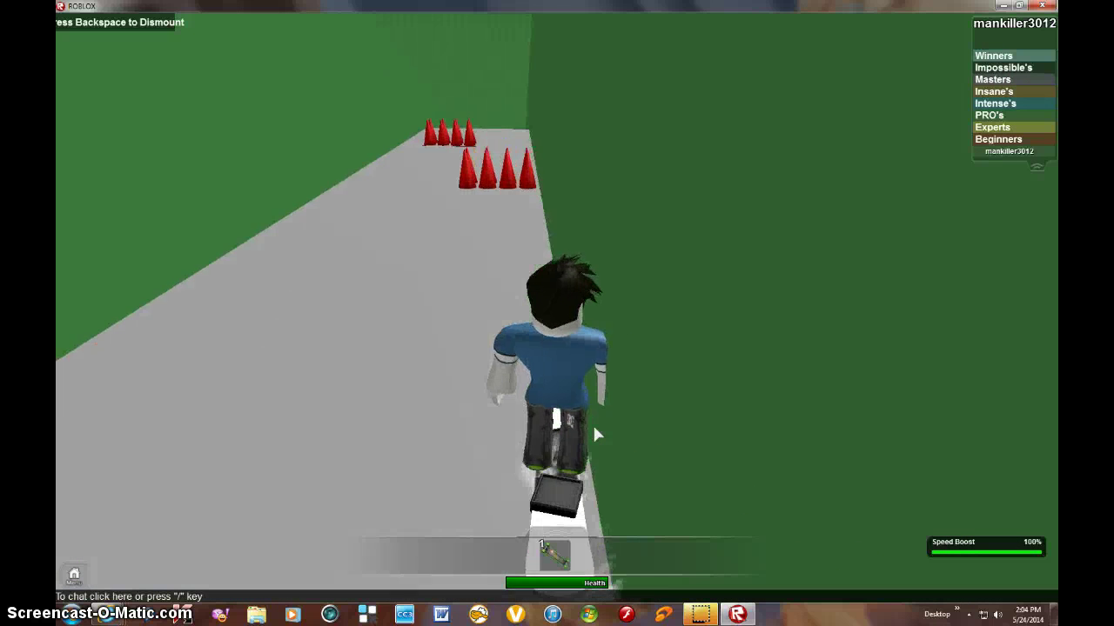
key("w")
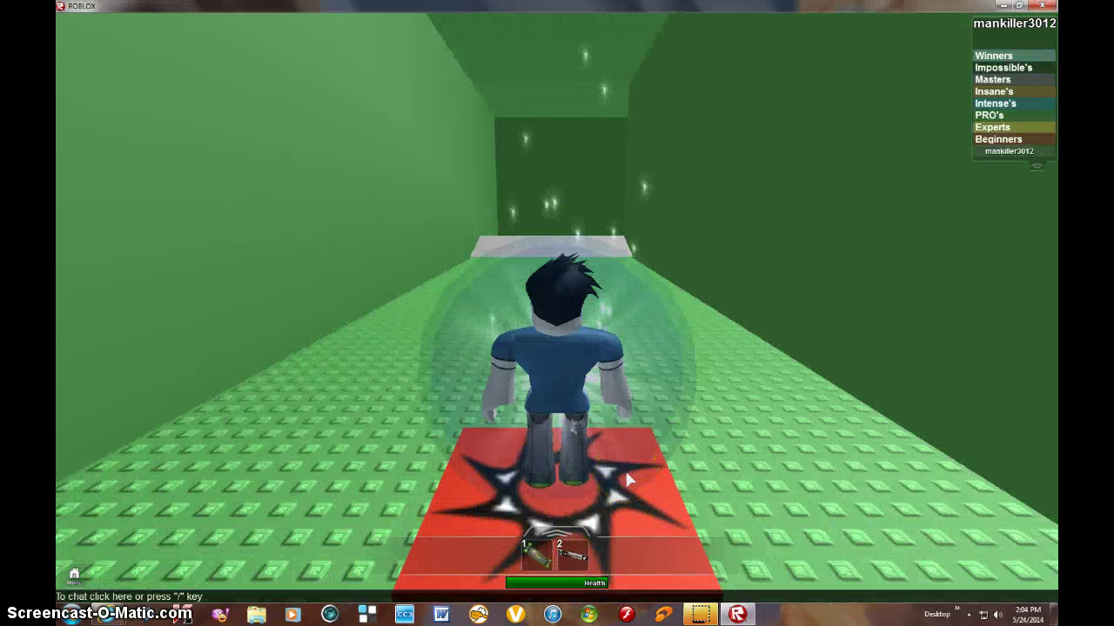
Equip the skateboard with key 1, drop and mount it, and ride into the course.
key("1")
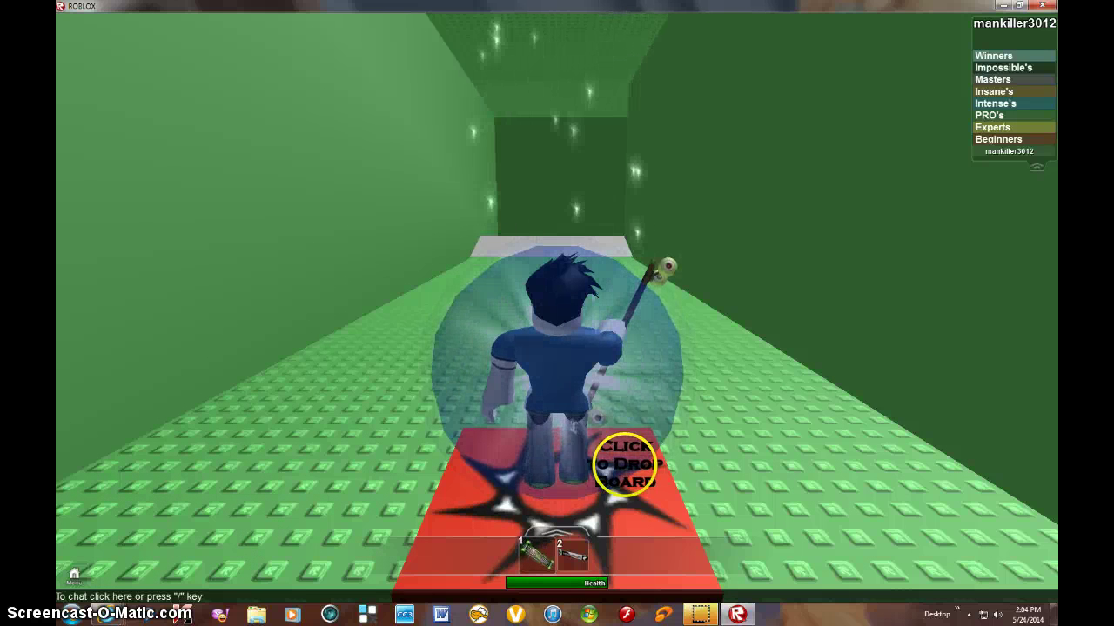
left_click(597, 383)
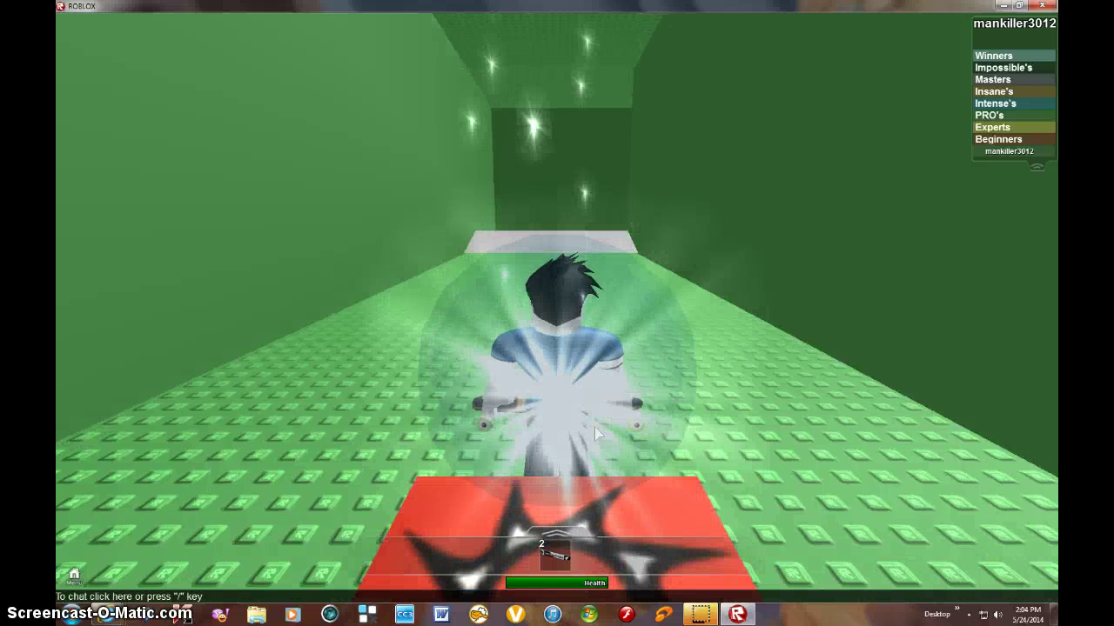
left_click(595, 427)
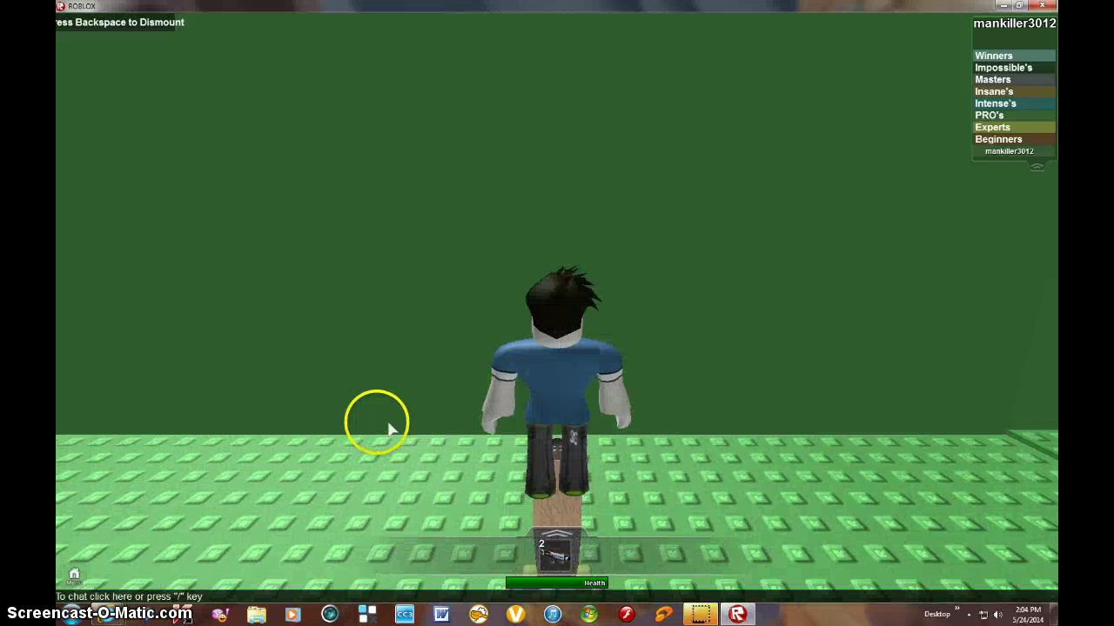
key("w")
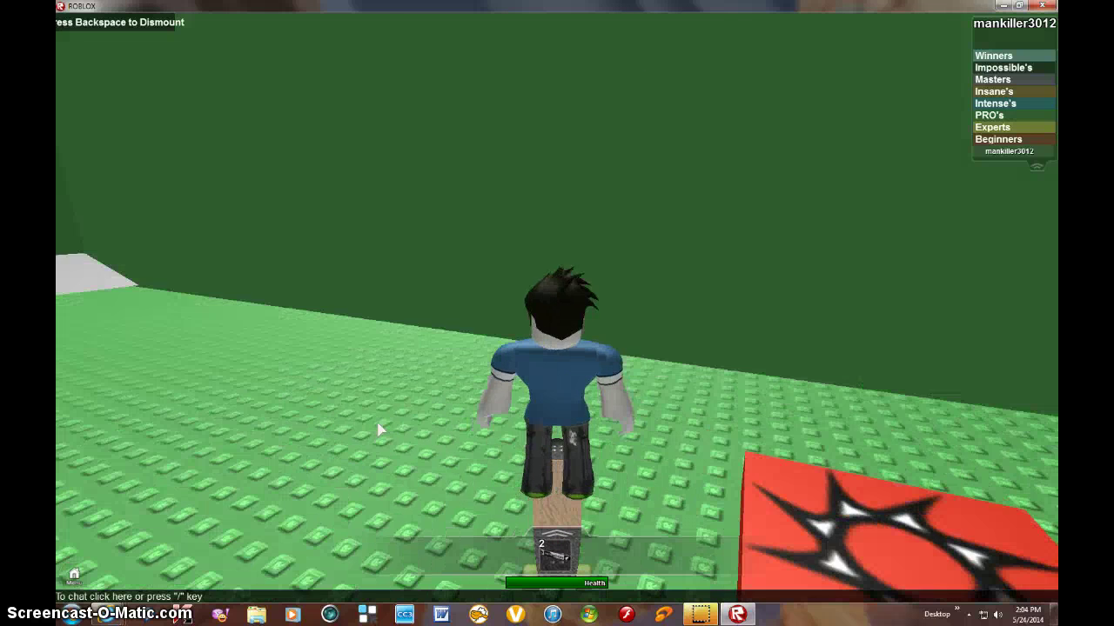
key("w")
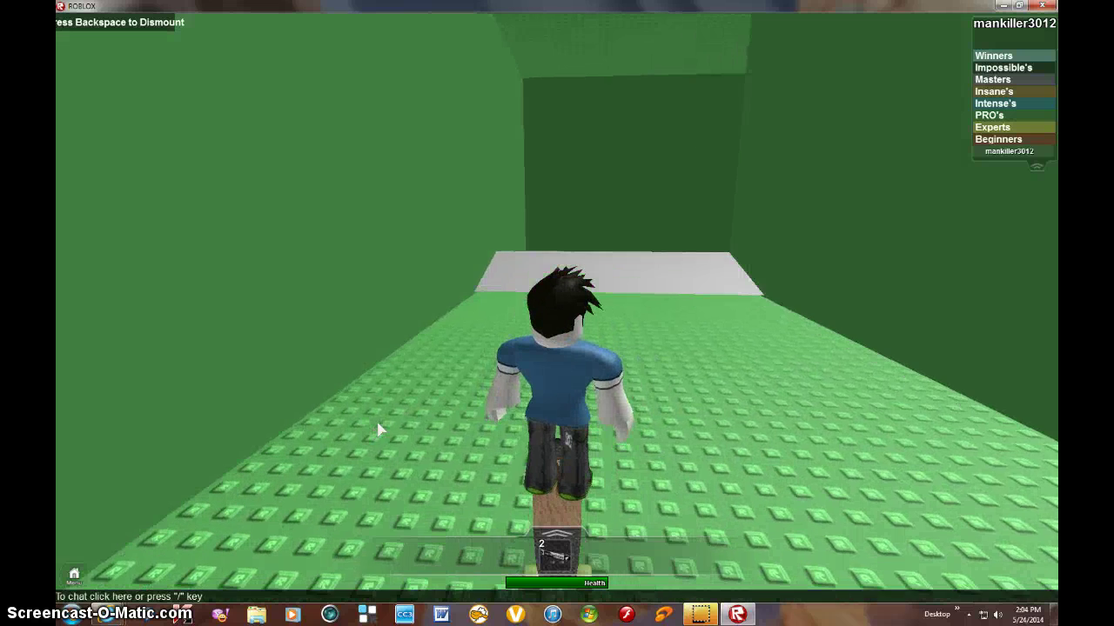
key("w")
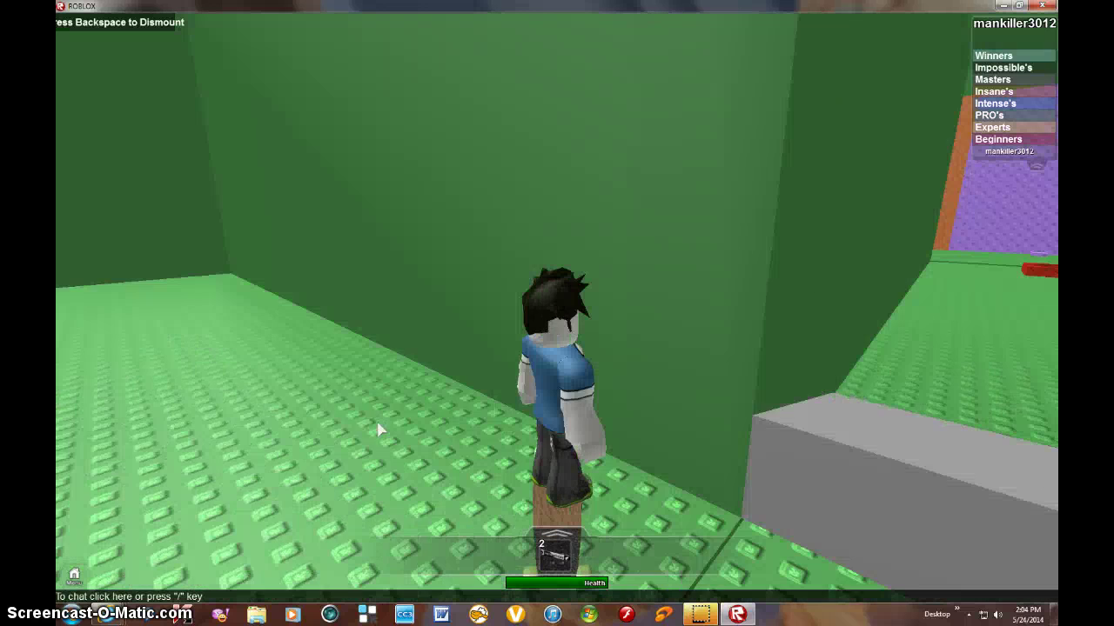
key("w")
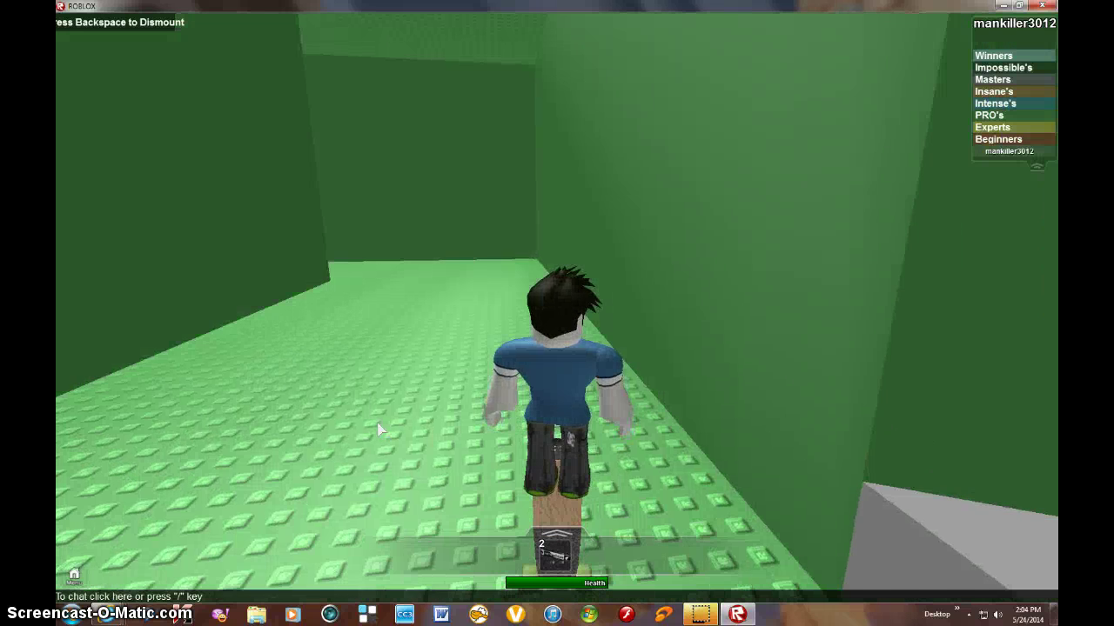
Ride through the green corridor up the white ramp, crashing into the red cones.
key("w")
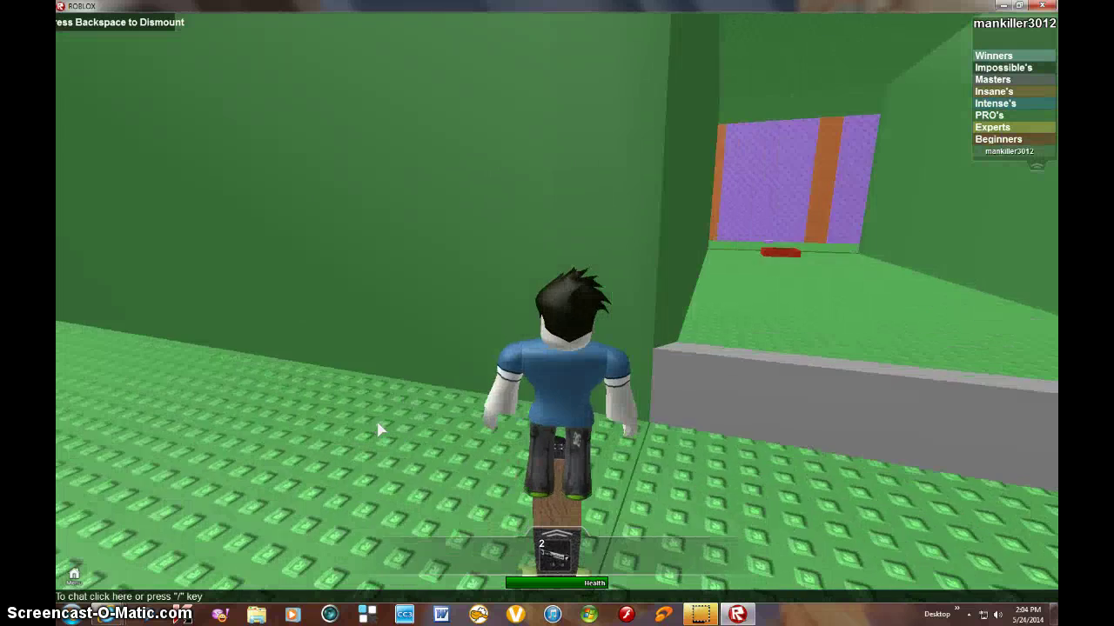
key("w")
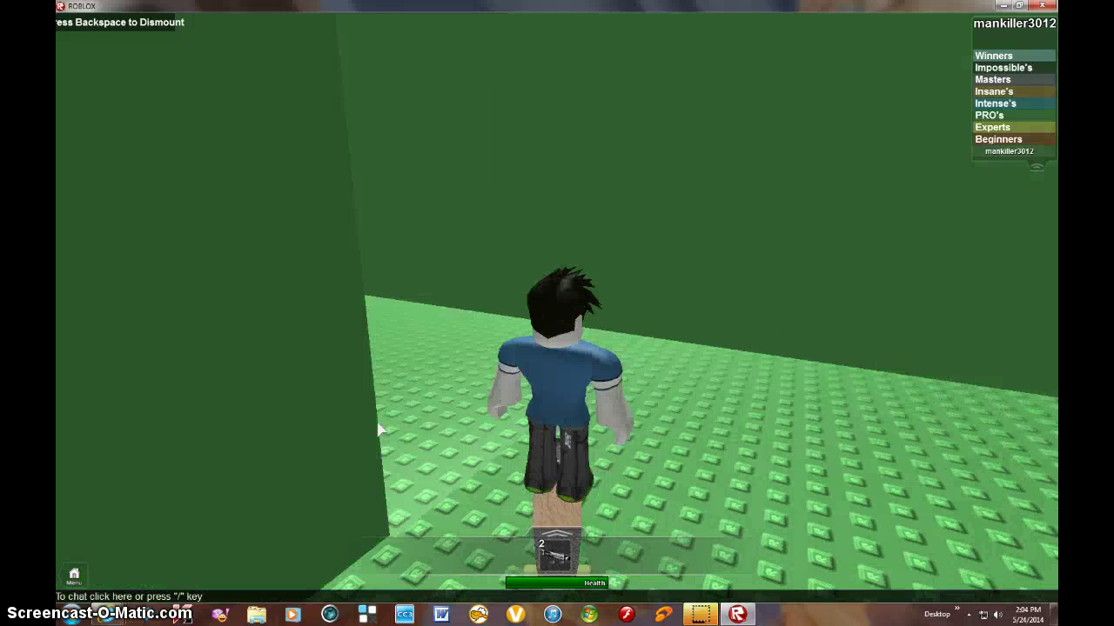
key("w")
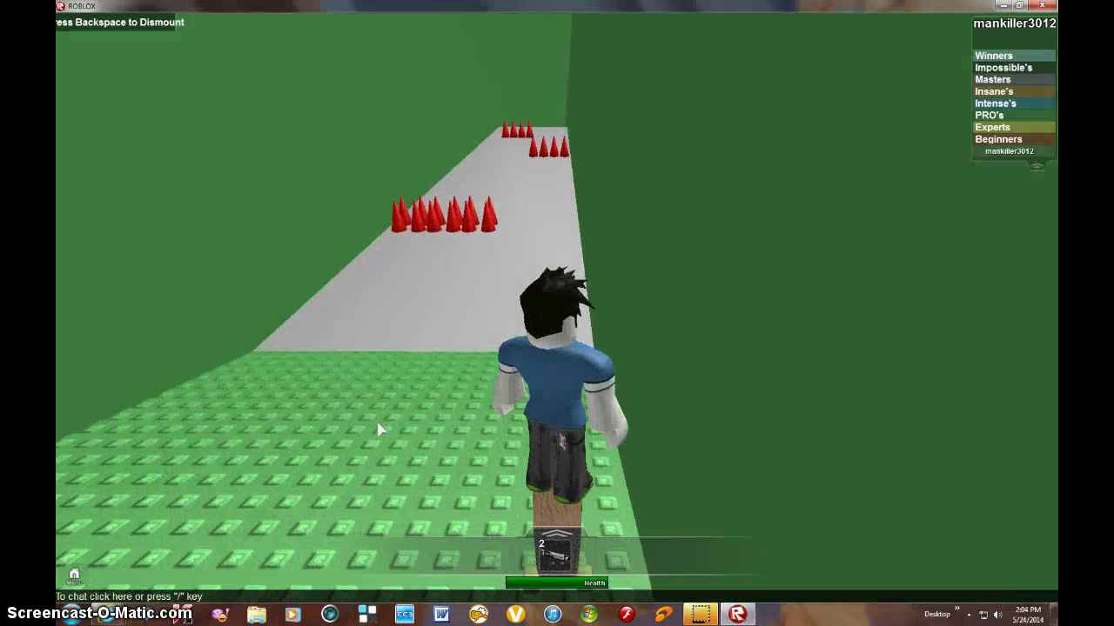
key("w")
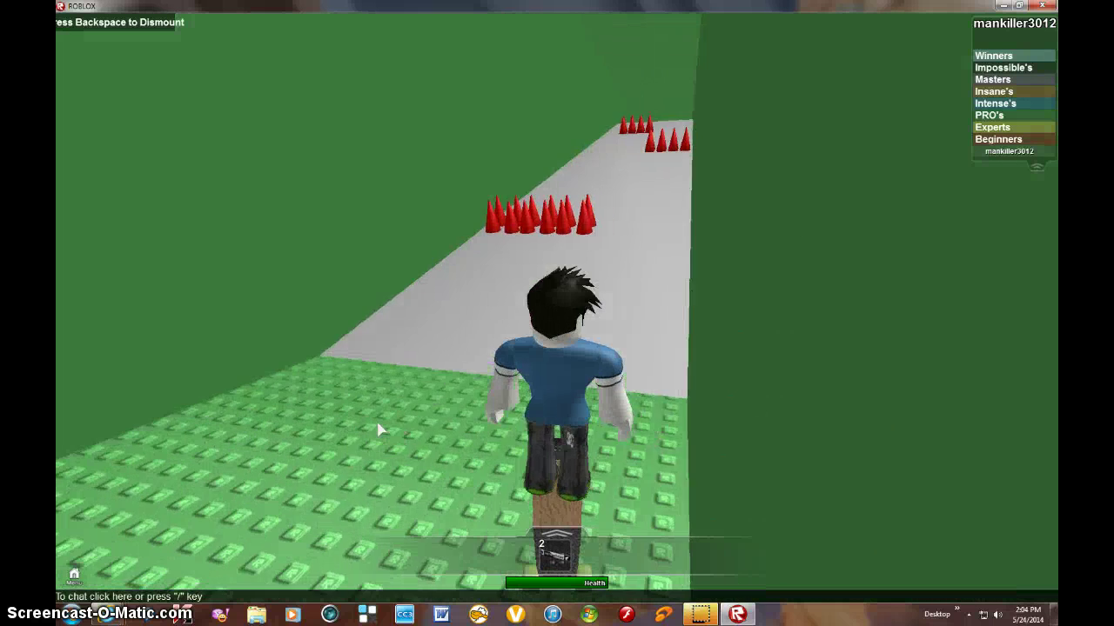
key("w")
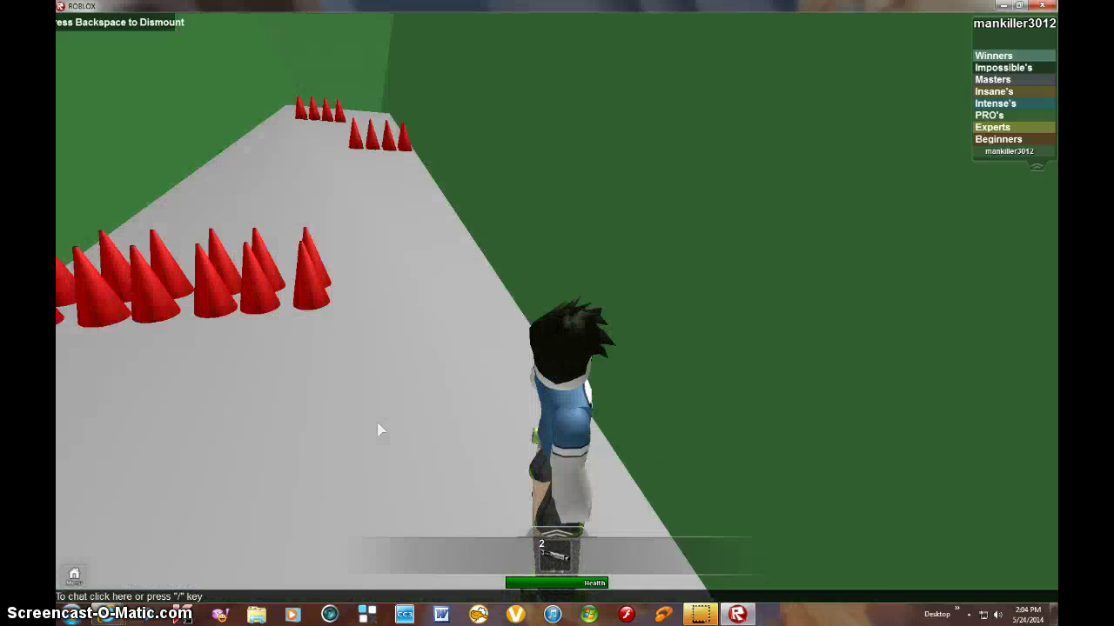
key("w")
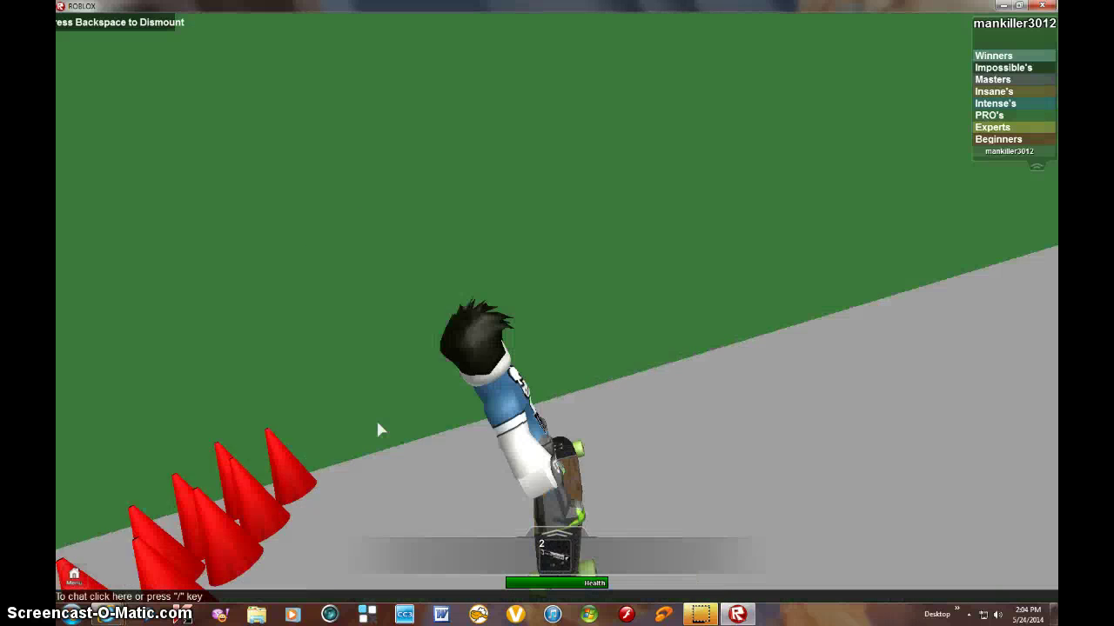
key("w")
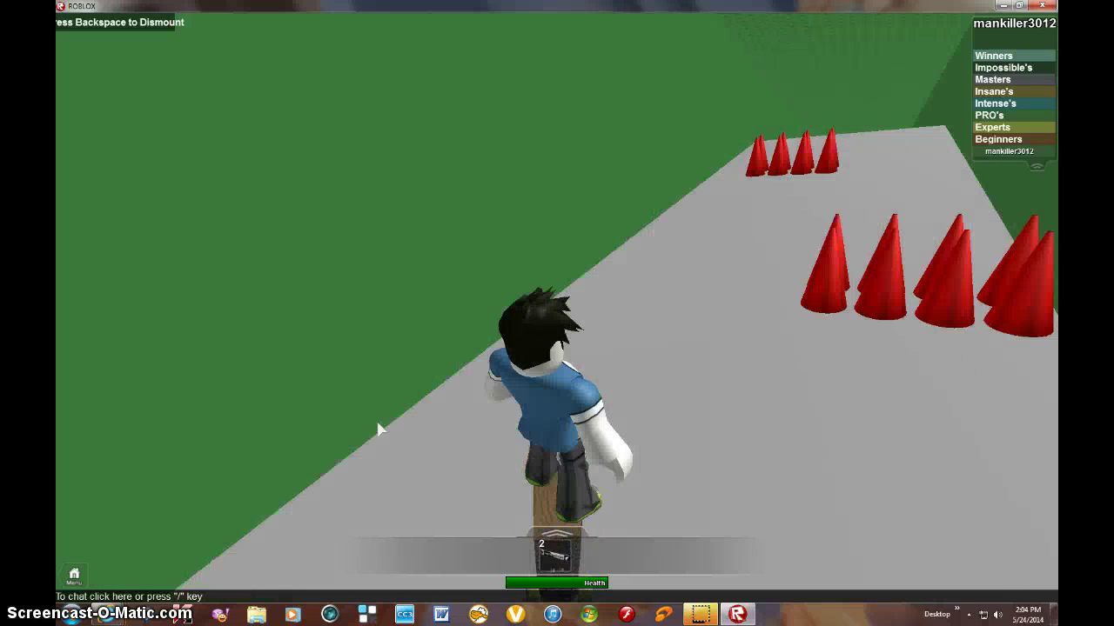
key("w")
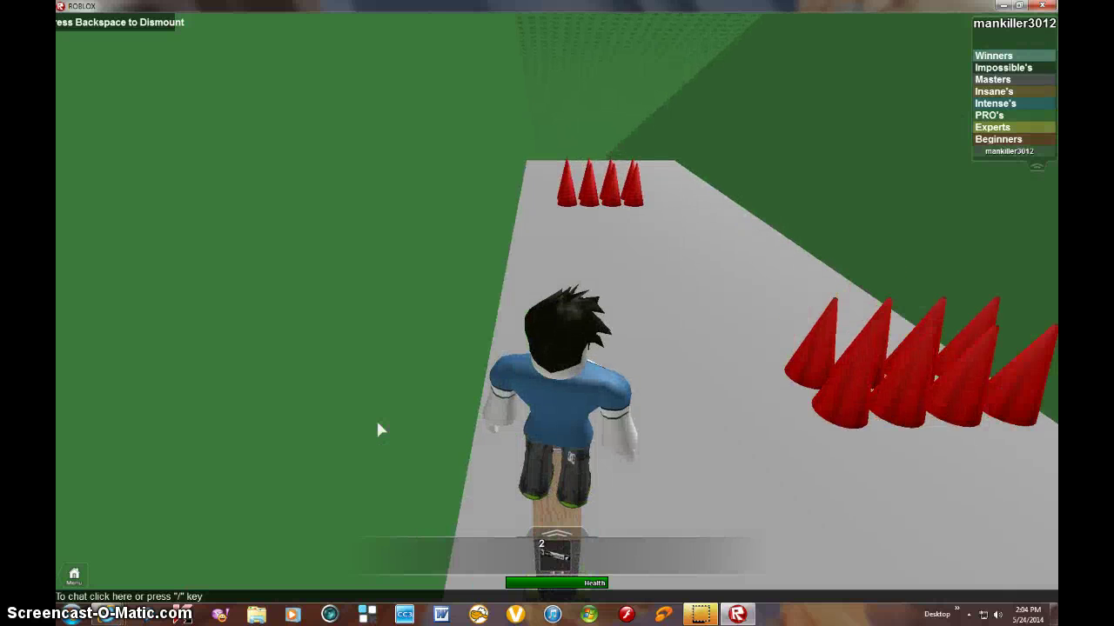
key("w")
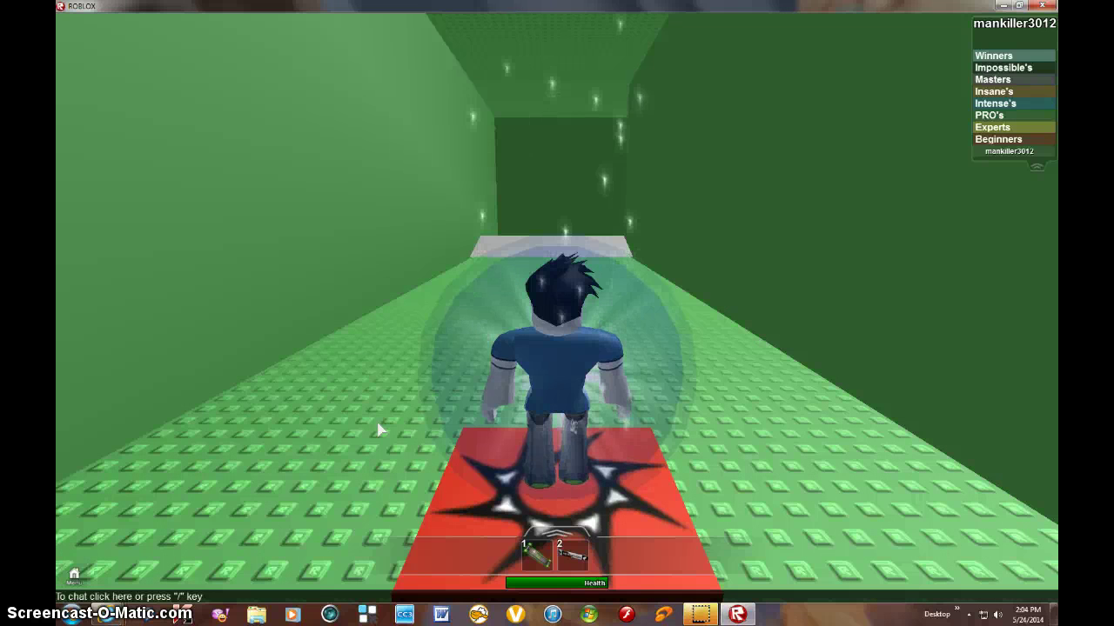
Equip the skateboard via tool slots 1 and 2 on the red spawn pad, then switch to the screen recorder.
key("1")
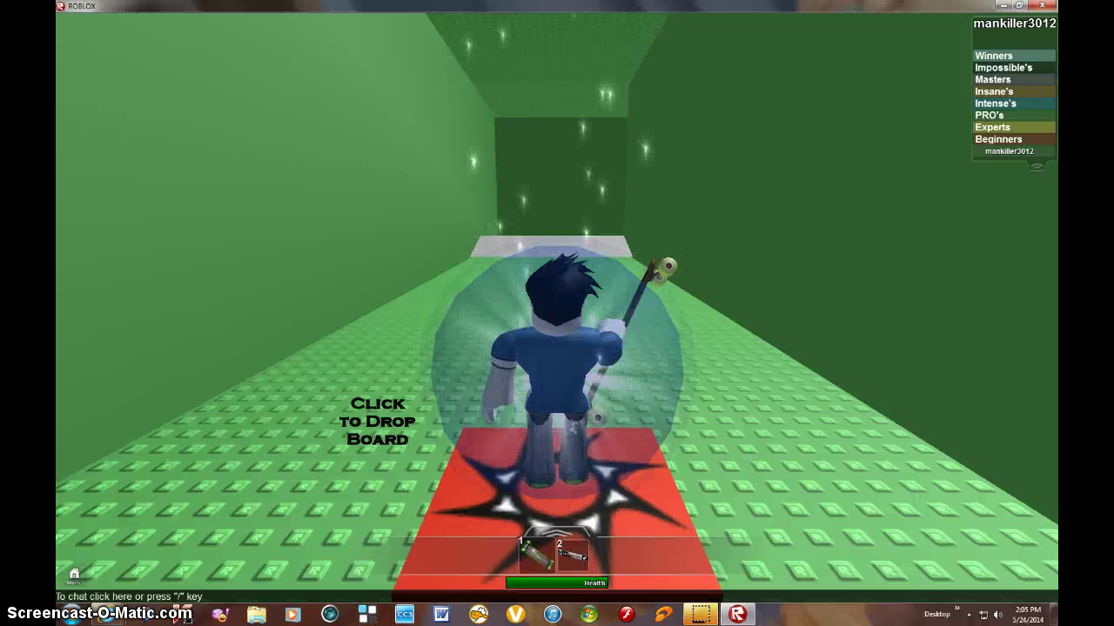
key("2")
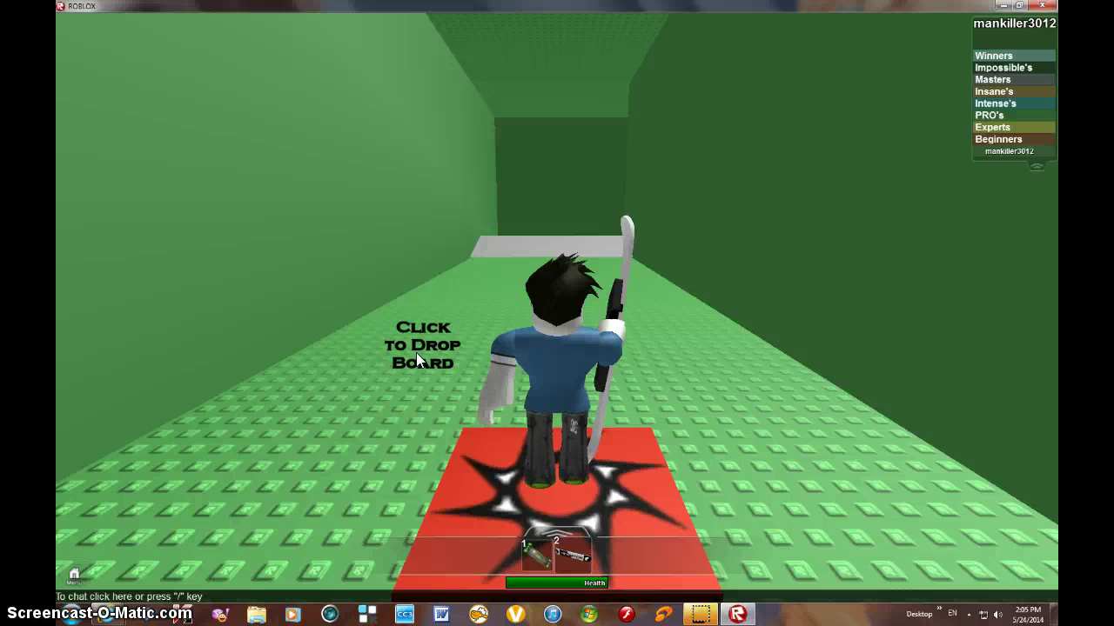
left_click(442, 345)
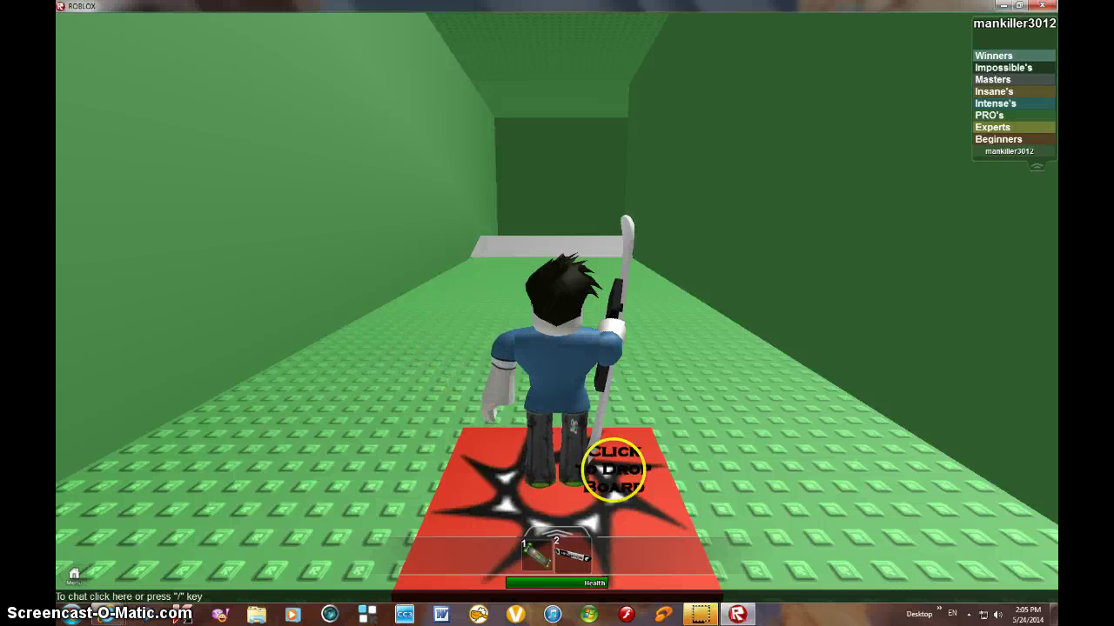
left_click(715, 614)
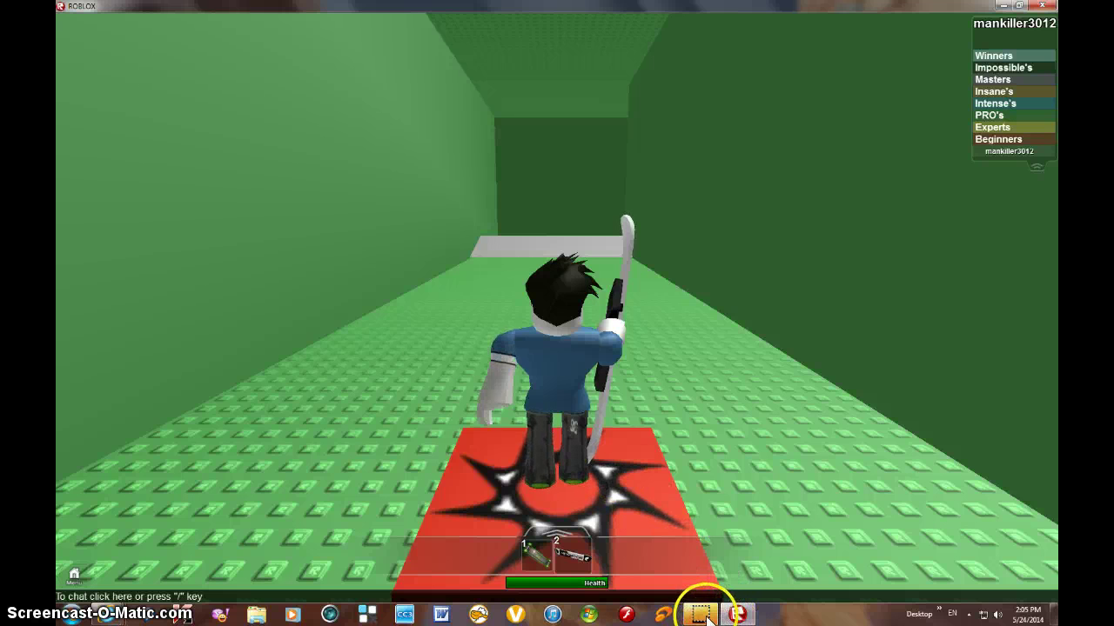